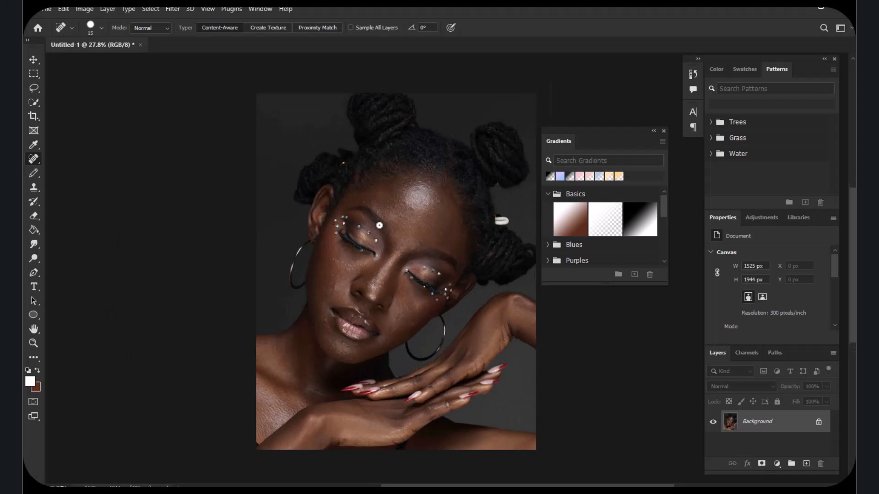
{"action": "scroll", "coordinate": [449, 248], "scroll_direction": "up", "scroll_amount": 1}
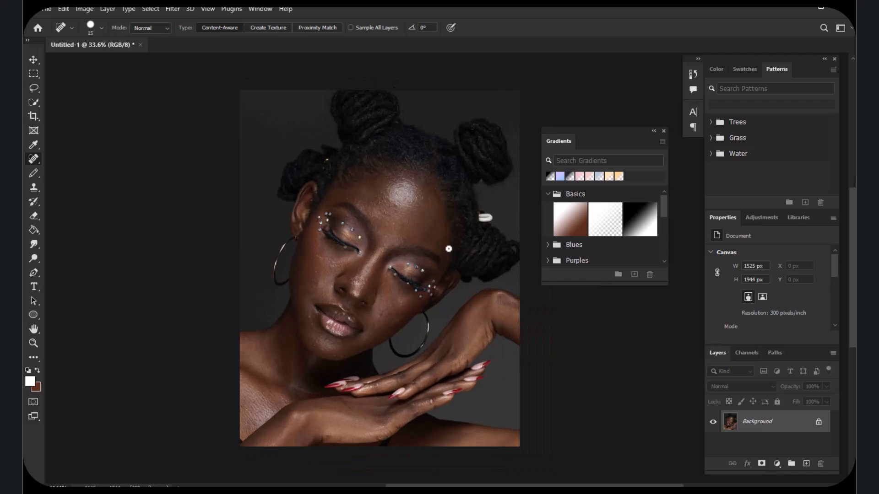
{"action": "scroll", "coordinate": [448, 249], "scroll_direction": "up", "scroll_amount": 4}
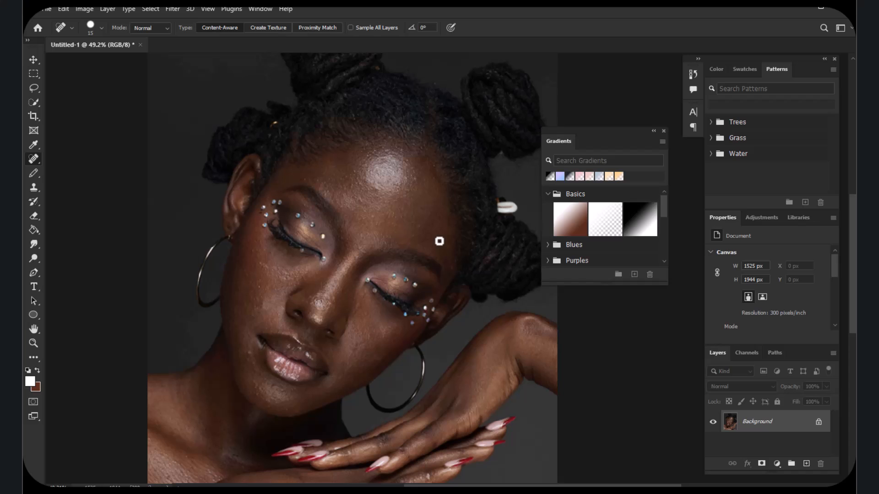
{"action": "scroll", "coordinate": [392, 237], "scroll_direction": "down", "scroll_amount": 4}
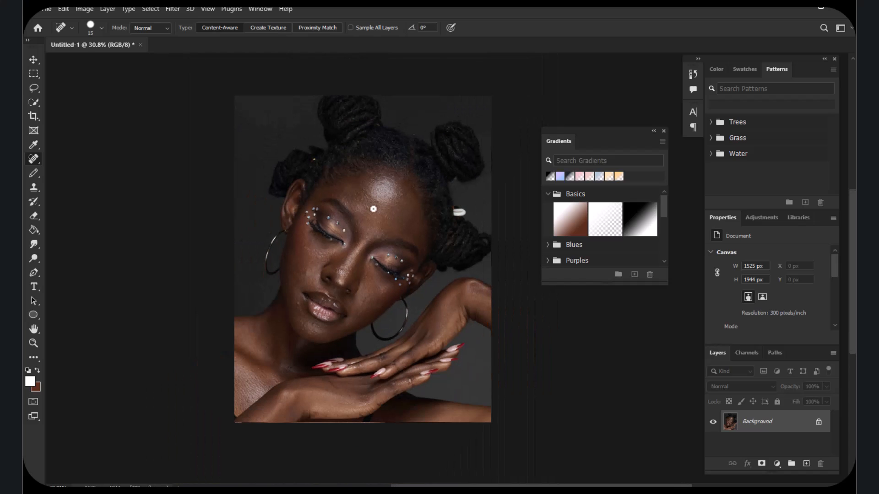
{"action": "scroll", "coordinate": [377, 209], "scroll_direction": "up", "scroll_amount": 6}
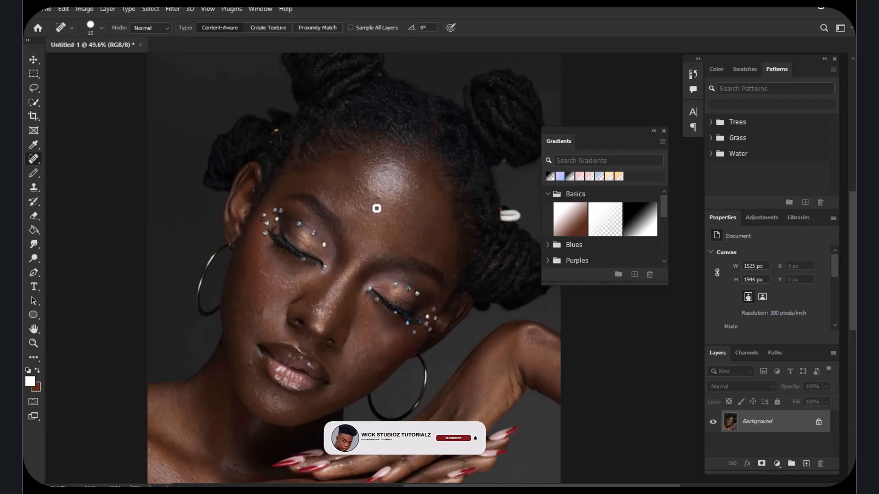
{"action": "scroll", "coordinate": [344, 227], "scroll_direction": "down", "scroll_amount": 3}
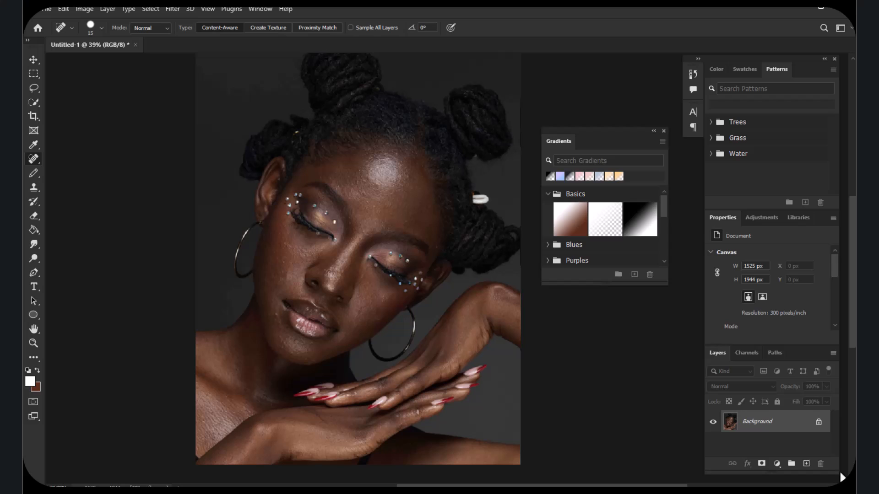
Duplicate the Background layer, and duplicate the resulting copy once more, keeping the default layer names
{"action": "right_click", "coordinate": [778, 424]}
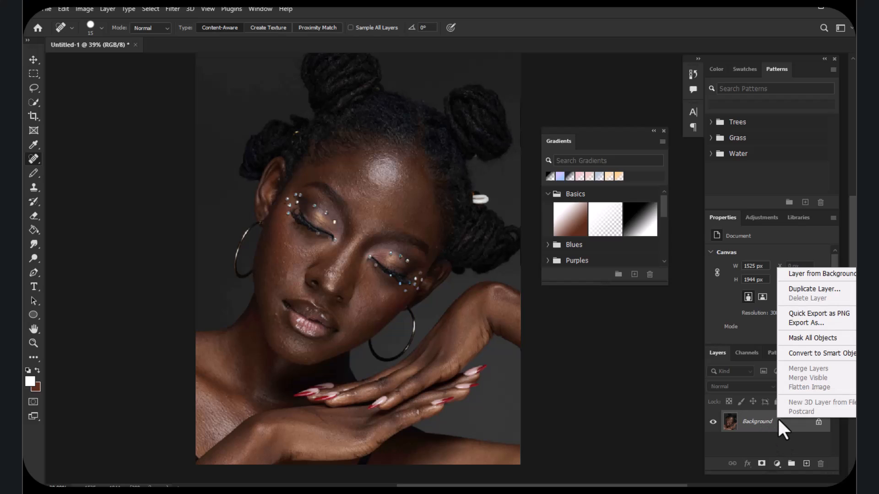
{"action": "left_click", "coordinate": [801, 287]}
{"action": "left_click", "coordinate": [525, 121]}
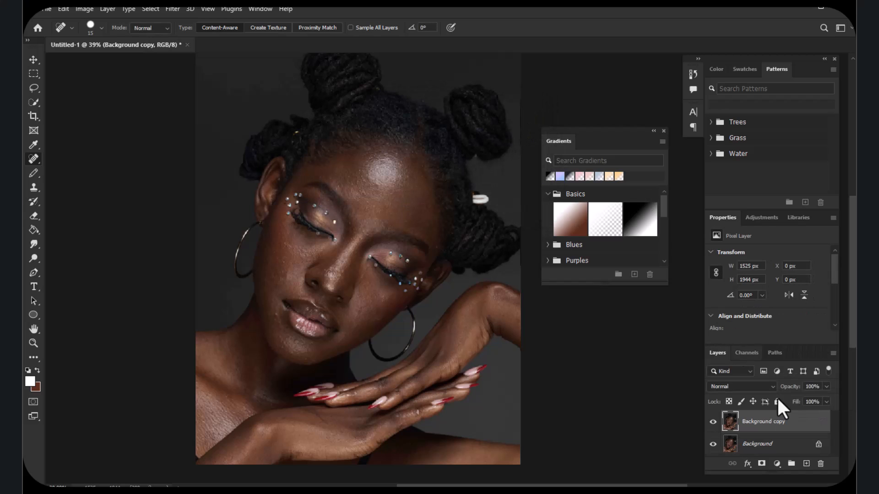
{"action": "right_click", "coordinate": [802, 429]}
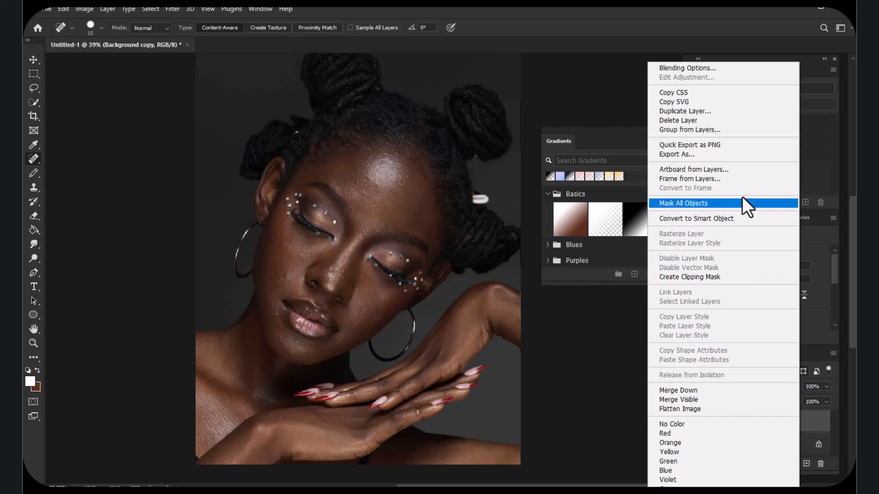
{"action": "left_click", "coordinate": [677, 110]}
{"action": "left_click", "coordinate": [526, 122]}
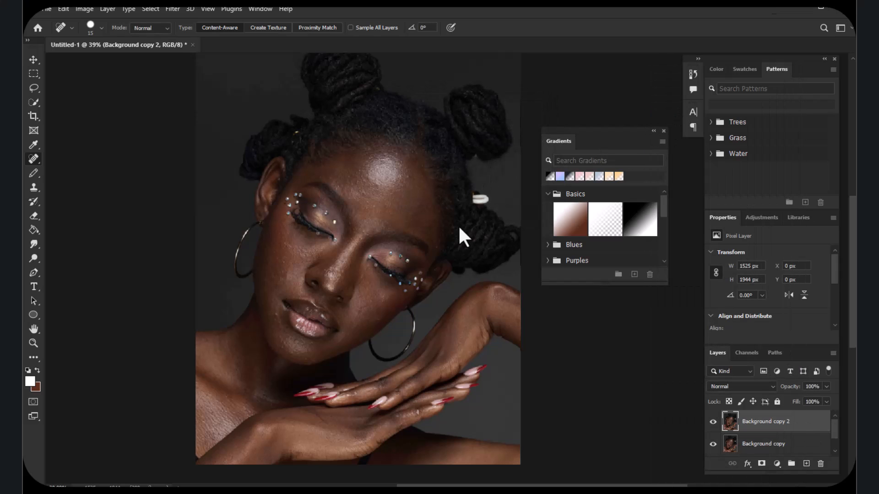
Invert the colours of the topmost portrait copy with the Invert adjustment
{"action": "scroll", "coordinate": [412, 229], "scroll_direction": "down", "scroll_amount": 2}
{"action": "scroll", "coordinate": [362, 236], "scroll_direction": "up", "scroll_amount": 3}
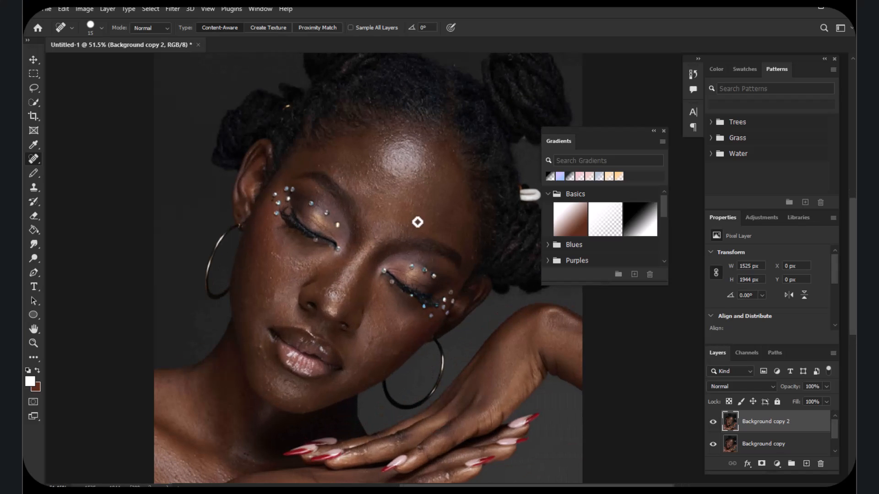
{"action": "scroll", "coordinate": [416, 222], "scroll_direction": "up", "scroll_amount": 3}
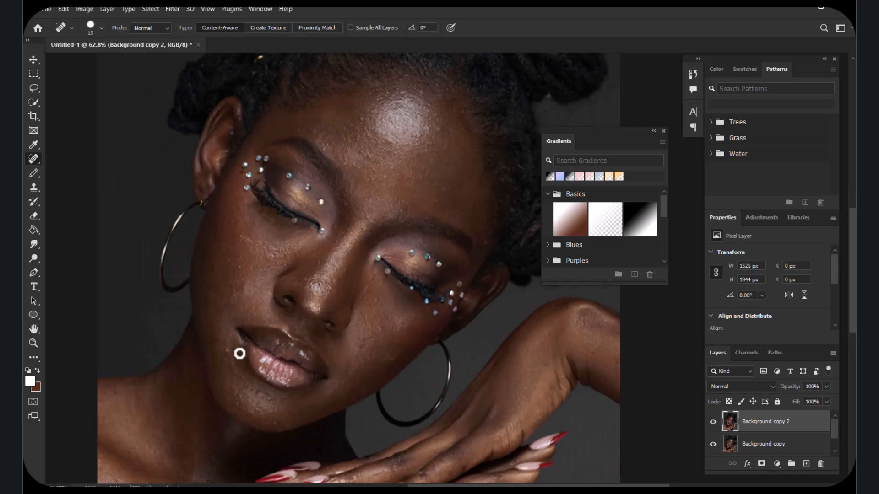
{"action": "scroll", "coordinate": [233, 366], "scroll_direction": "up", "scroll_amount": 1}
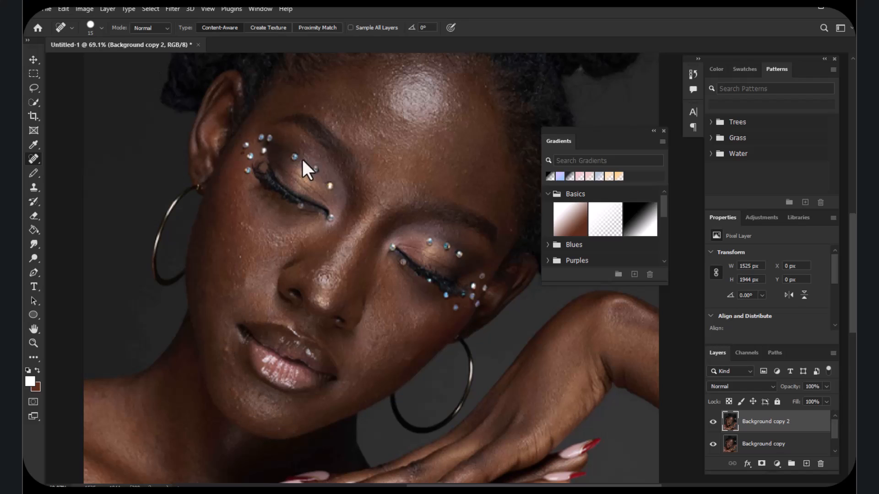
{"action": "left_click", "coordinate": [80, 9]}
{"action": "mouse_move", "coordinate": [149, 39]}
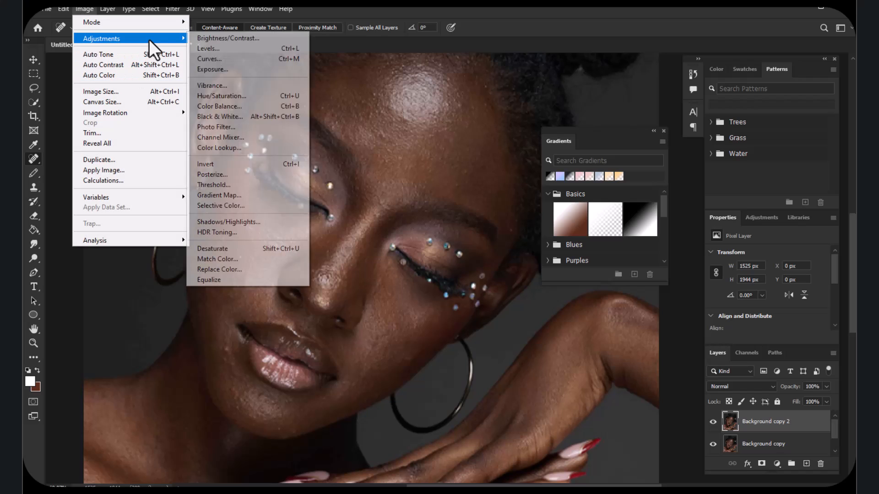
{"action": "left_click", "coordinate": [237, 166]}
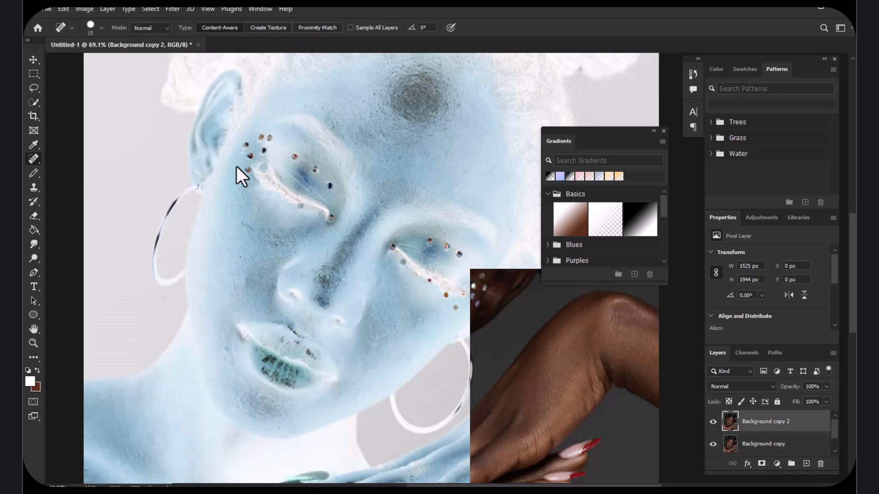
Examine the skin blemishes on the face, comparing the inverted layer with the normal portrait by hiding and reshowing the top layer
{"action": "scroll", "coordinate": [282, 209], "scroll_direction": "down", "scroll_amount": 2}
{"action": "scroll", "coordinate": [285, 233], "scroll_direction": "down", "scroll_amount": 1}
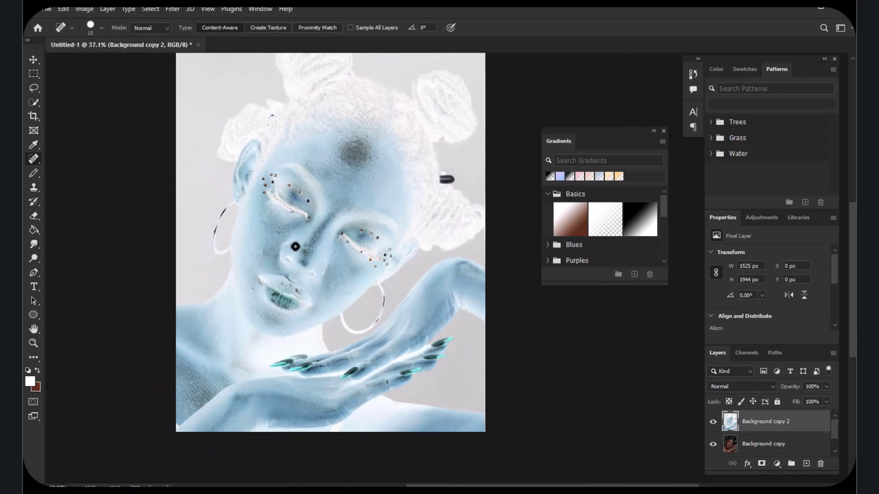
{"action": "scroll", "coordinate": [294, 245], "scroll_direction": "up", "scroll_amount": 2}
{"action": "scroll", "coordinate": [298, 254], "scroll_direction": "up", "scroll_amount": 1}
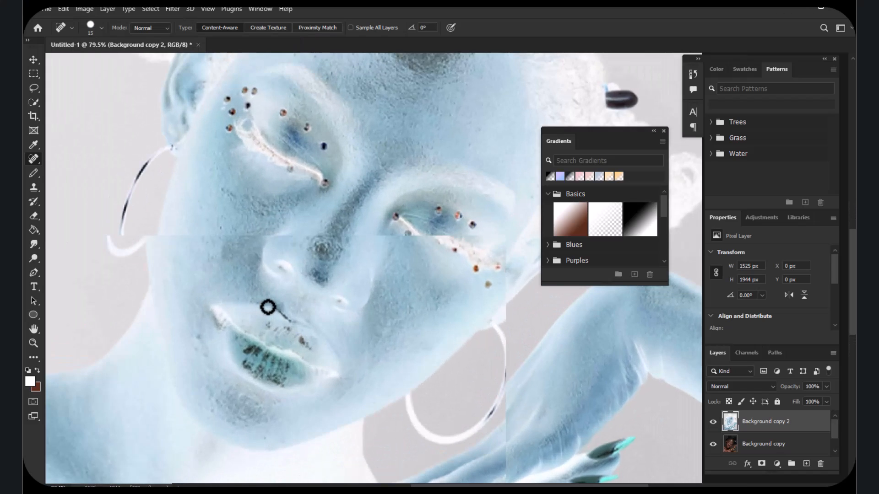
{"action": "scroll", "coordinate": [269, 308], "scroll_direction": "up", "scroll_amount": 1}
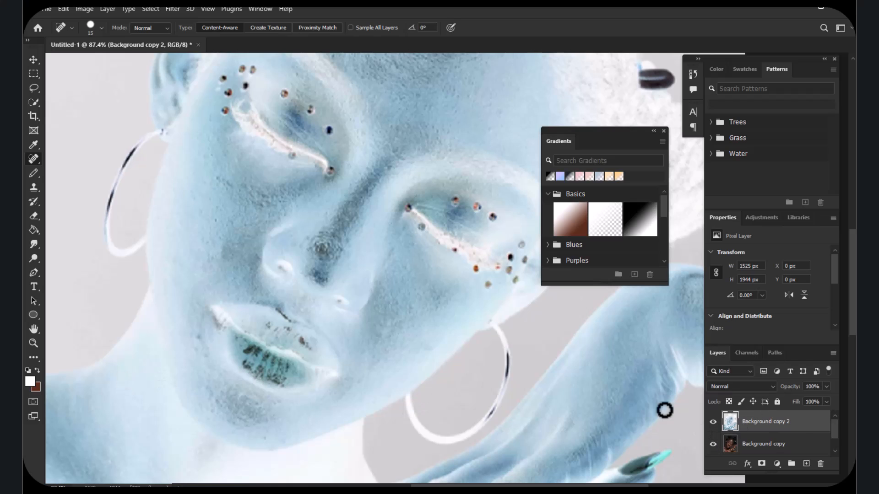
{"action": "left_click", "coordinate": [714, 421]}
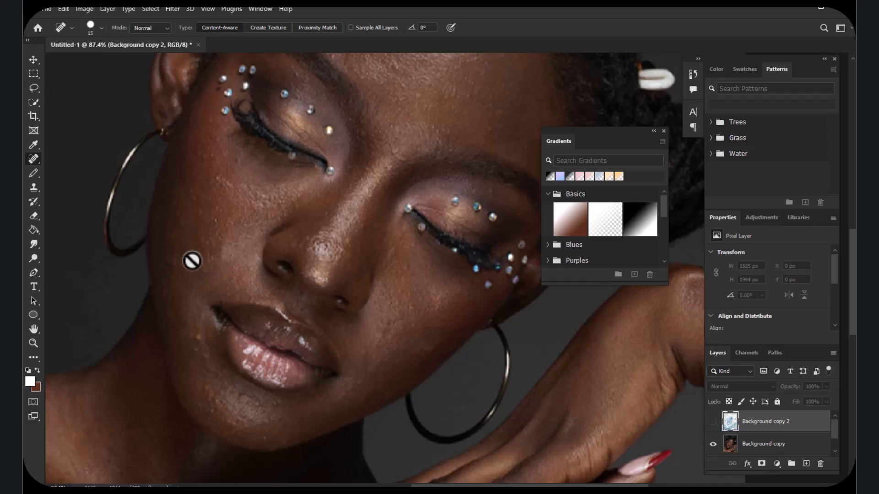
{"action": "scroll", "coordinate": [209, 257], "scroll_direction": "down", "scroll_amount": 2}
{"action": "scroll", "coordinate": [209, 236], "scroll_direction": "up", "scroll_amount": 1}
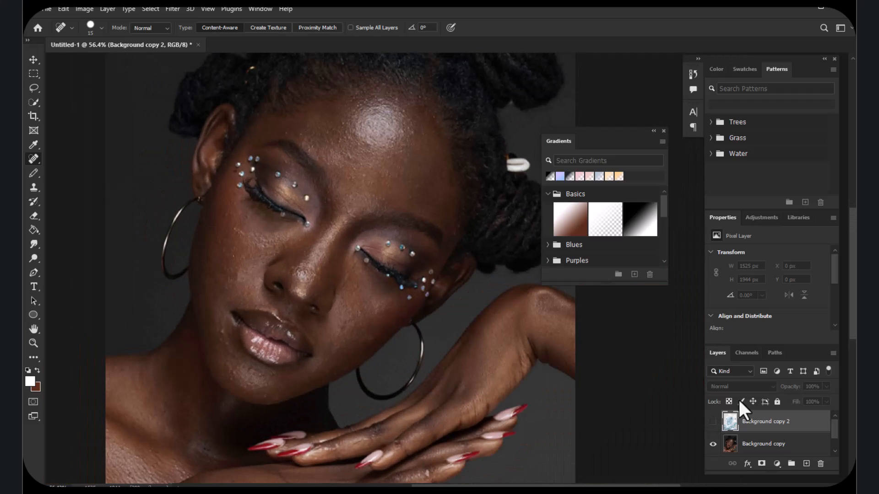
{"action": "scroll", "coordinate": [197, 316], "scroll_direction": "up", "scroll_amount": 1}
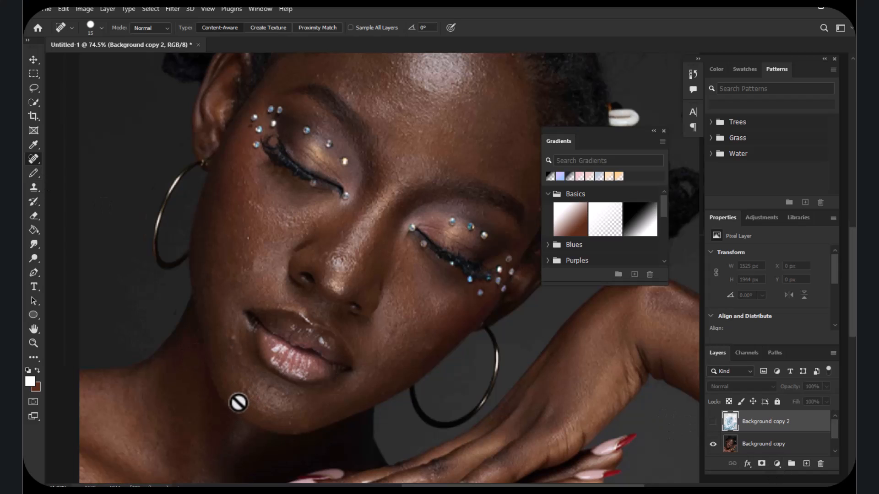
{"action": "scroll", "coordinate": [247, 341], "scroll_direction": "down", "scroll_amount": 2}
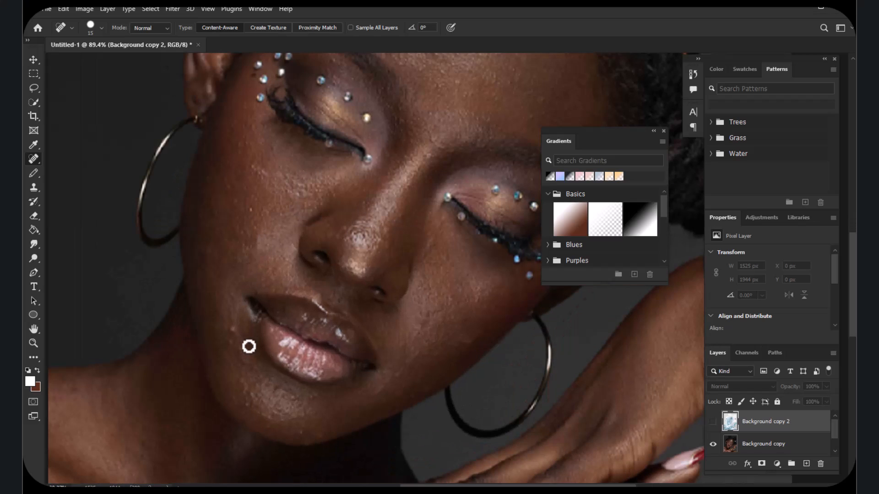
{"action": "left_click", "coordinate": [712, 422]}
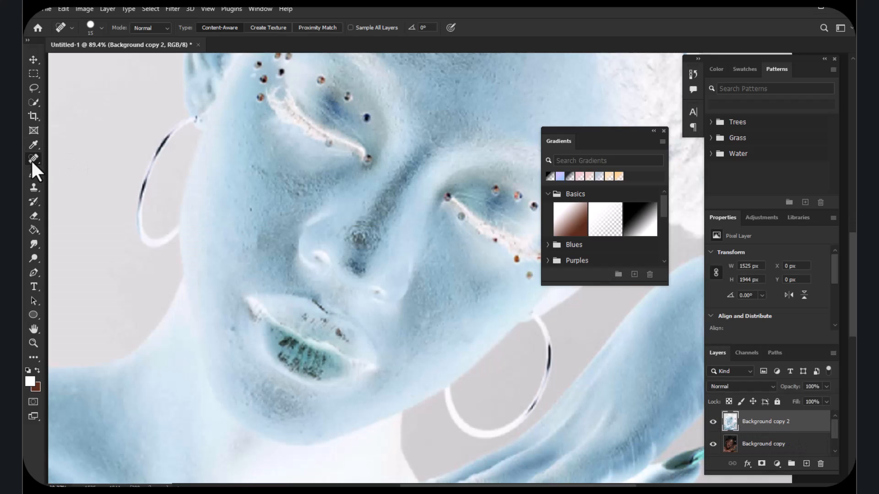
Remove blemishes beside the corner of the mouth and on the cheek below the eye with the Spot Healing Brush on the inverted layer
{"action": "right_click", "coordinate": [32, 159]}
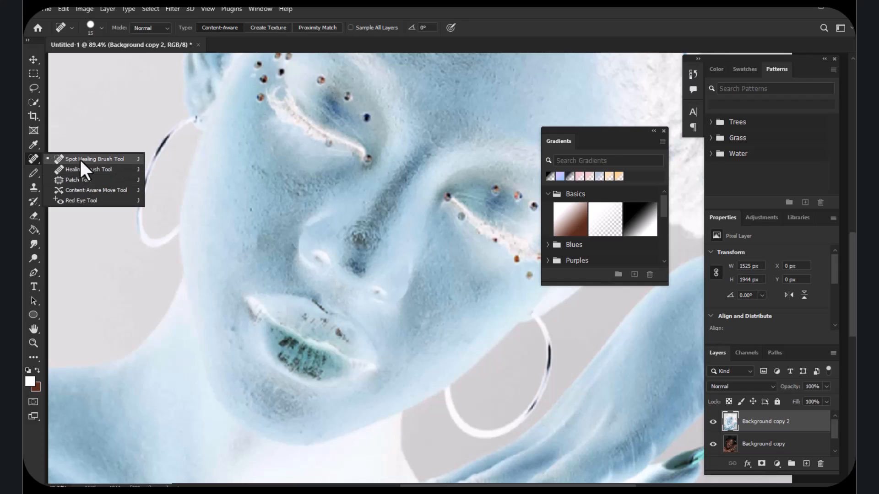
{"action": "left_click", "coordinate": [109, 161]}
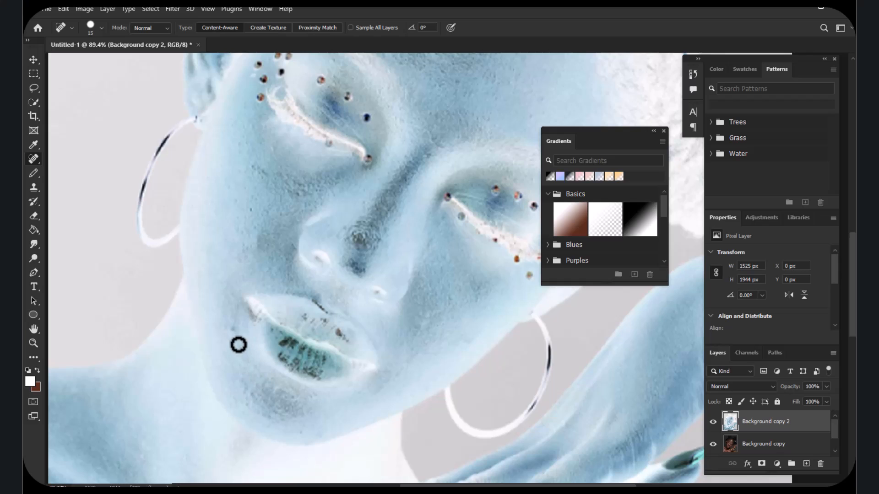
{"action": "scroll", "coordinate": [238, 345], "scroll_direction": "up", "scroll_amount": 3}
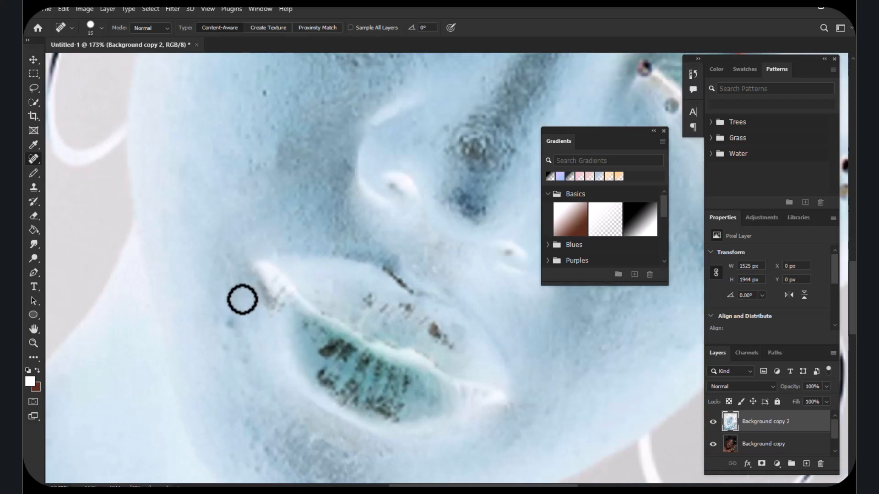
{"action": "scroll", "coordinate": [246, 291], "scroll_direction": "down", "scroll_amount": 3}
{"action": "scroll", "coordinate": [227, 385], "scroll_direction": "up", "scroll_amount": 4}
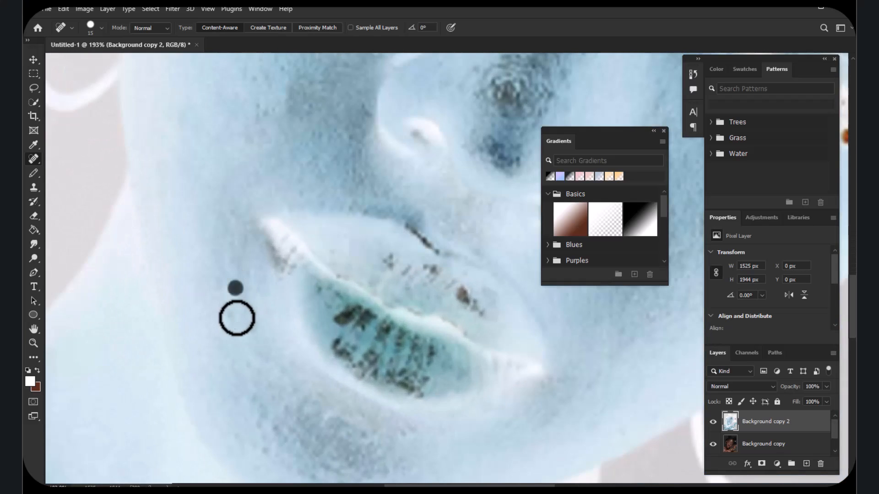
{"action": "scroll", "coordinate": [251, 330], "scroll_direction": "down", "scroll_amount": 4}
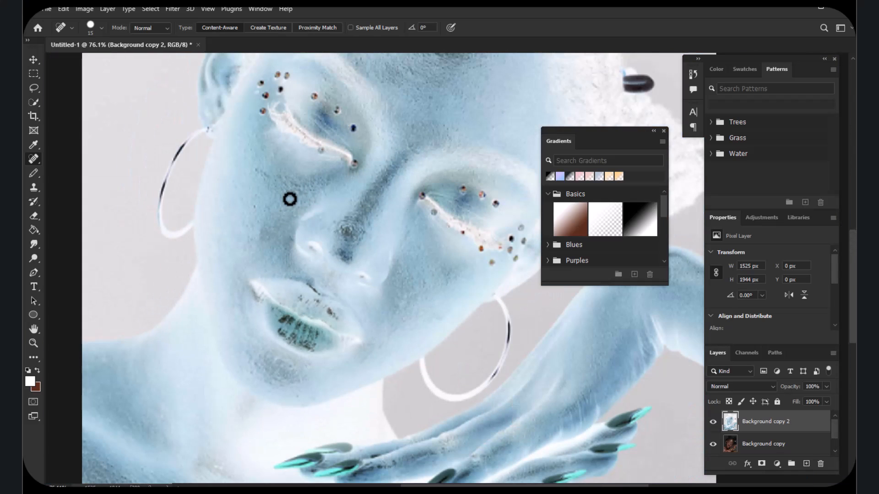
{"action": "scroll", "coordinate": [289, 199], "scroll_direction": "up", "scroll_amount": 4}
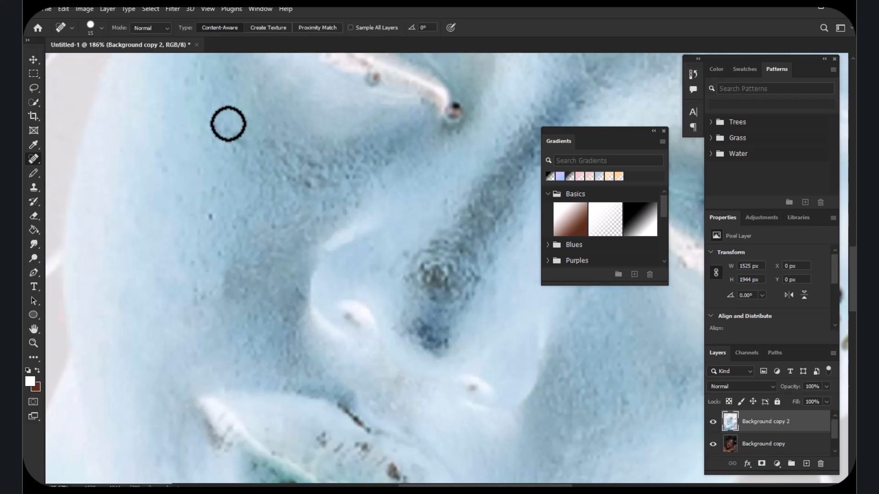
{"action": "left_click", "coordinate": [216, 131]}
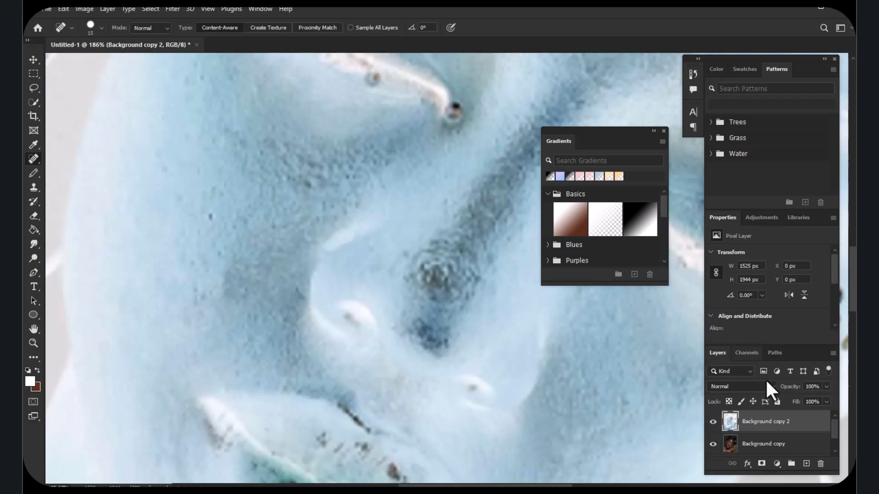
Hide the inverted layer to check the face's remaining spots on the normal portrait, and show the layer again
{"action": "left_click", "coordinate": [713, 421]}
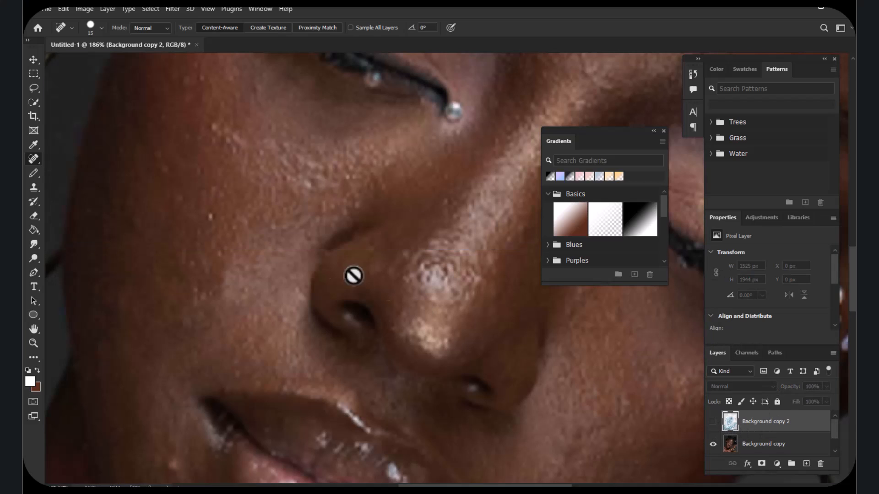
{"action": "scroll", "coordinate": [283, 256], "scroll_direction": "down", "scroll_amount": 2}
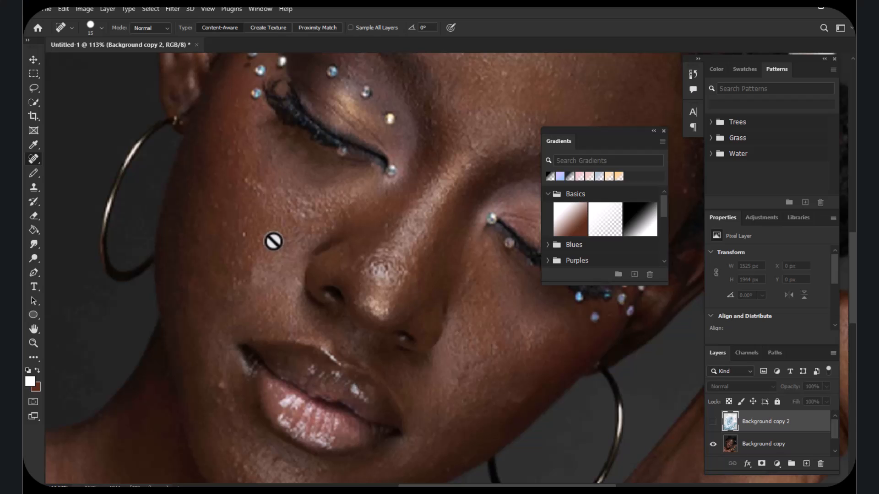
{"action": "scroll", "coordinate": [277, 240], "scroll_direction": "down", "scroll_amount": 6}
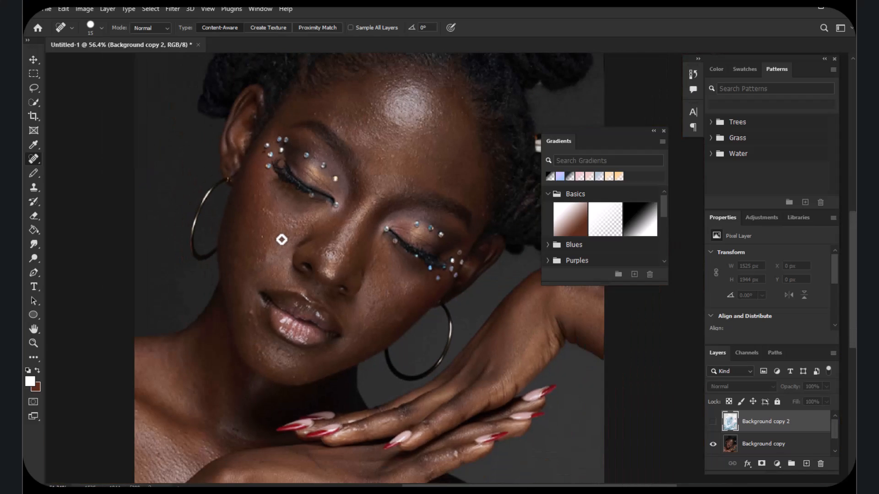
{"action": "scroll", "coordinate": [281, 239], "scroll_direction": "up", "scroll_amount": 4}
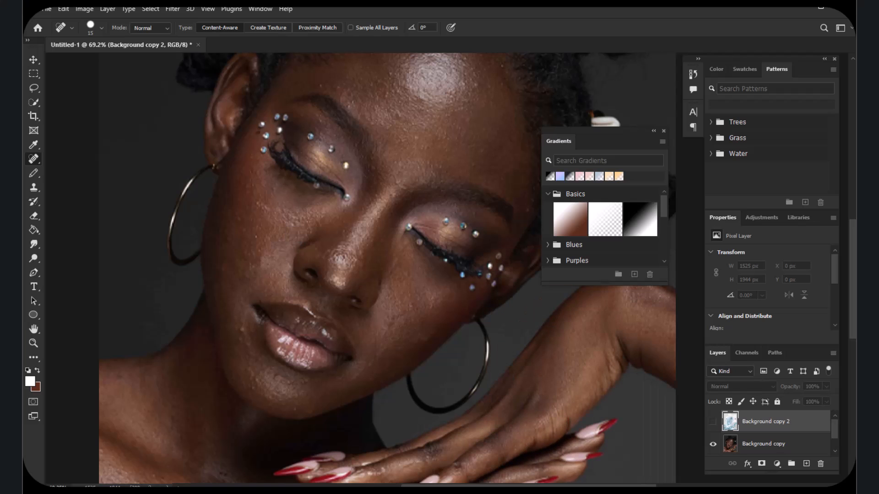
{"action": "left_click", "coordinate": [712, 421]}
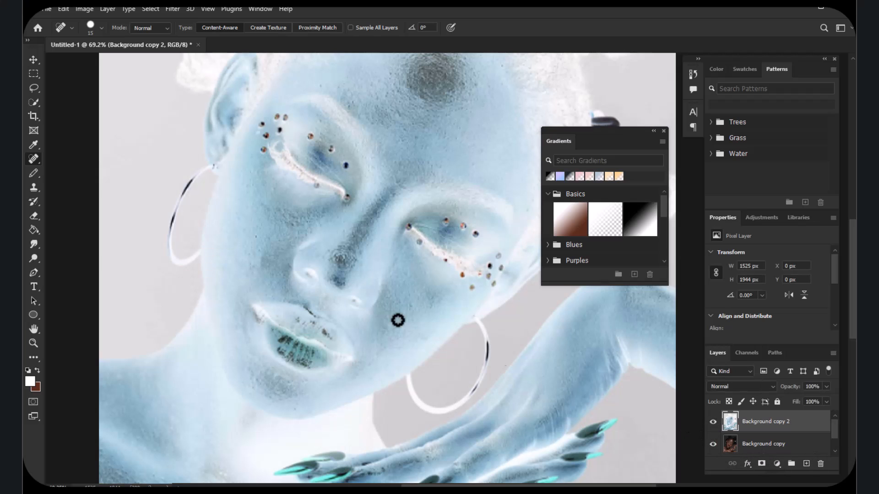
{"action": "scroll", "coordinate": [274, 275], "scroll_direction": "up", "scroll_amount": 2}
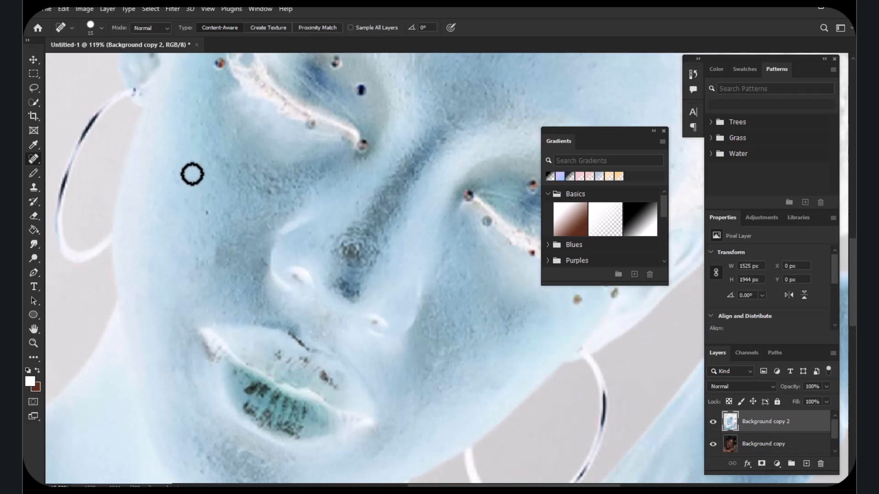
Examine the skin texture of the cheeks, nose and forehead on the inverted layer at different magnifications
{"action": "scroll", "coordinate": [284, 177], "scroll_direction": "up", "scroll_amount": 4}
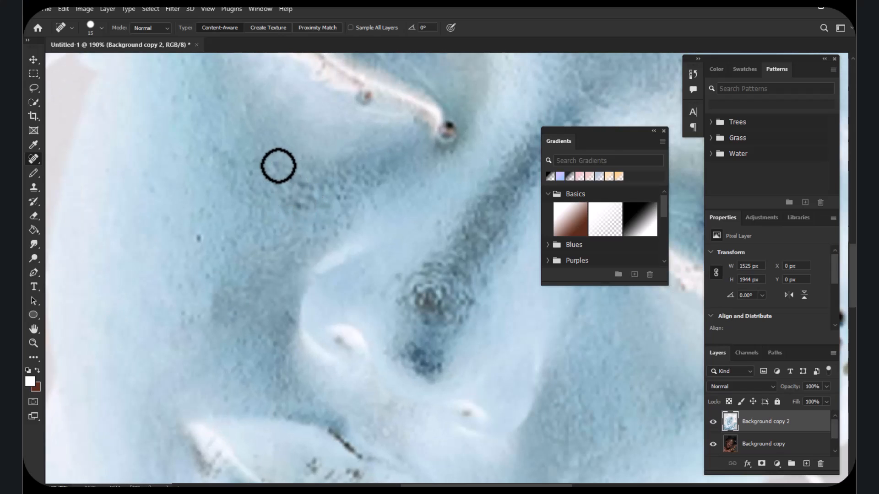
{"action": "scroll", "coordinate": [202, 122], "scroll_direction": "down", "scroll_amount": 3}
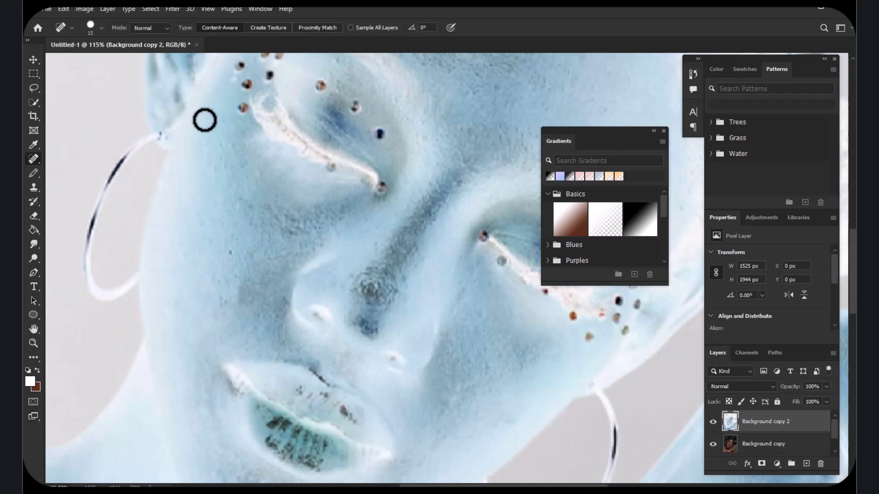
{"action": "scroll", "coordinate": [225, 191], "scroll_direction": "up", "scroll_amount": 2}
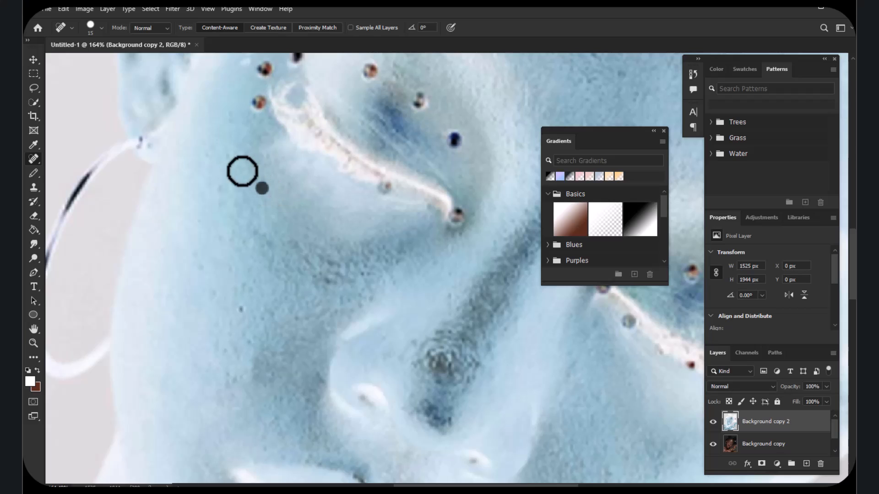
{"action": "scroll", "coordinate": [233, 202], "scroll_direction": "down", "scroll_amount": 5}
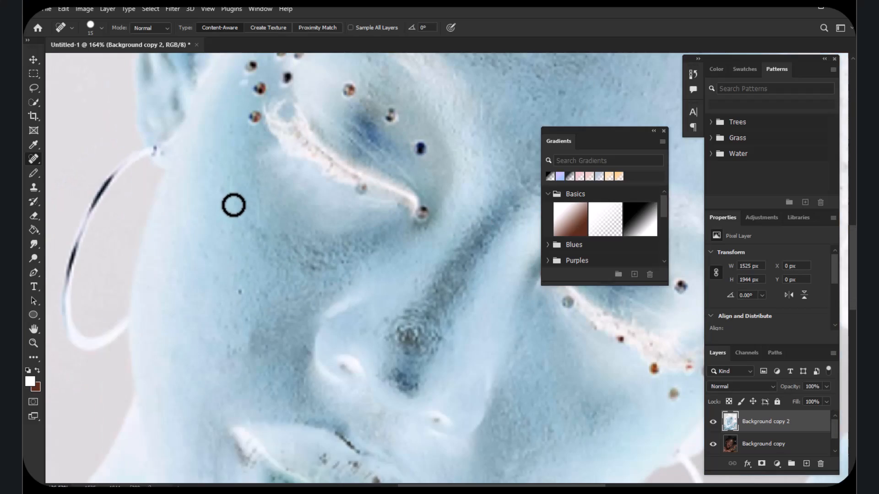
{"action": "scroll", "coordinate": [378, 100], "scroll_direction": "up", "scroll_amount": 5}
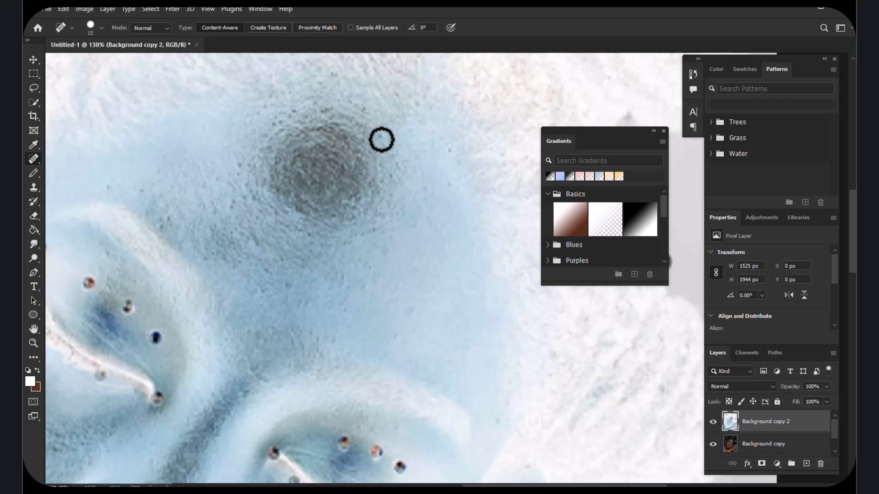
{"action": "scroll", "coordinate": [233, 207], "scroll_direction": "down", "scroll_amount": 5}
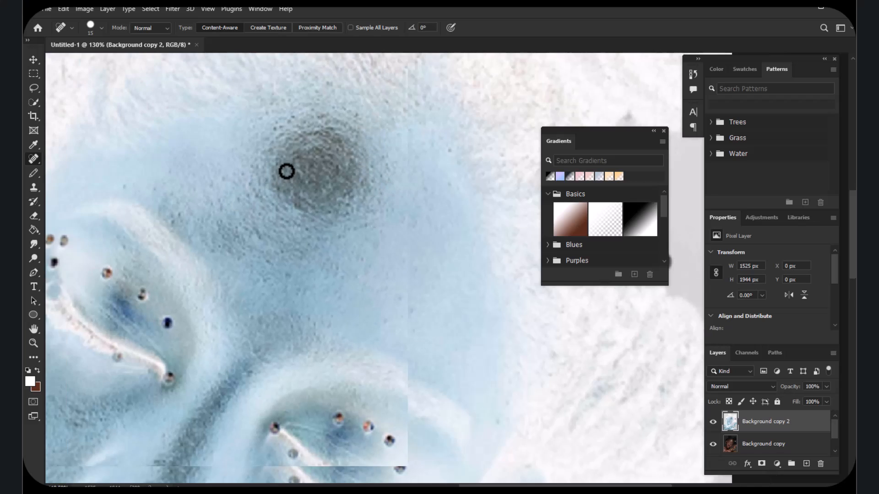
{"action": "scroll", "coordinate": [244, 283], "scroll_direction": "up", "scroll_amount": 3}
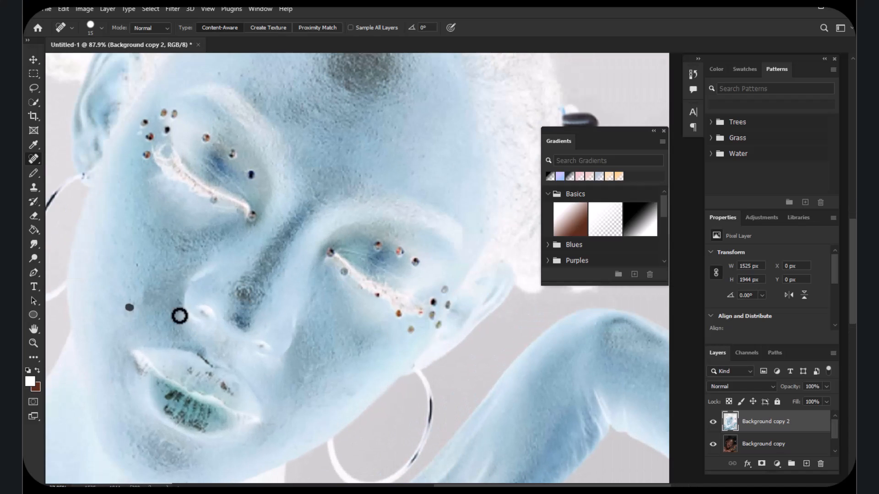
{"action": "scroll", "coordinate": [308, 314], "scroll_direction": "down", "scroll_amount": 4}
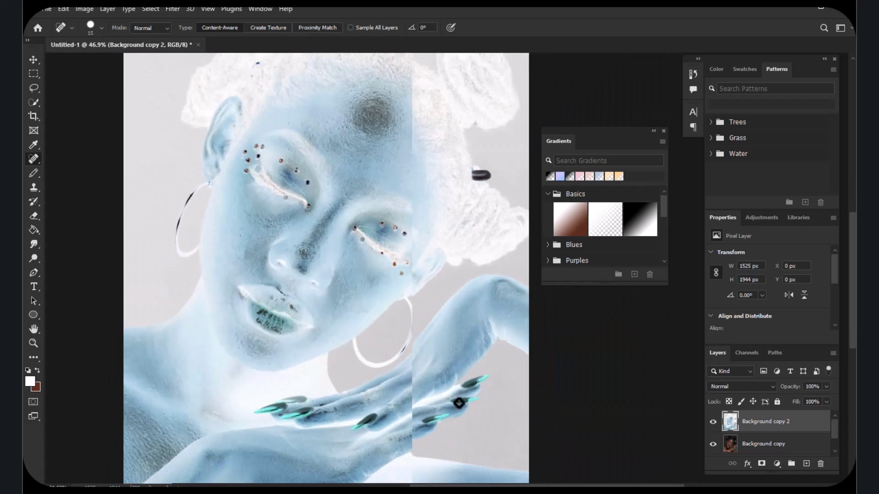
Compare the lower face on the inverted layer with the normal portrait by hiding and reshowing Background copy 2
{"action": "scroll", "coordinate": [459, 403], "scroll_direction": "up", "scroll_amount": 2}
{"action": "left_click", "coordinate": [713, 422]}
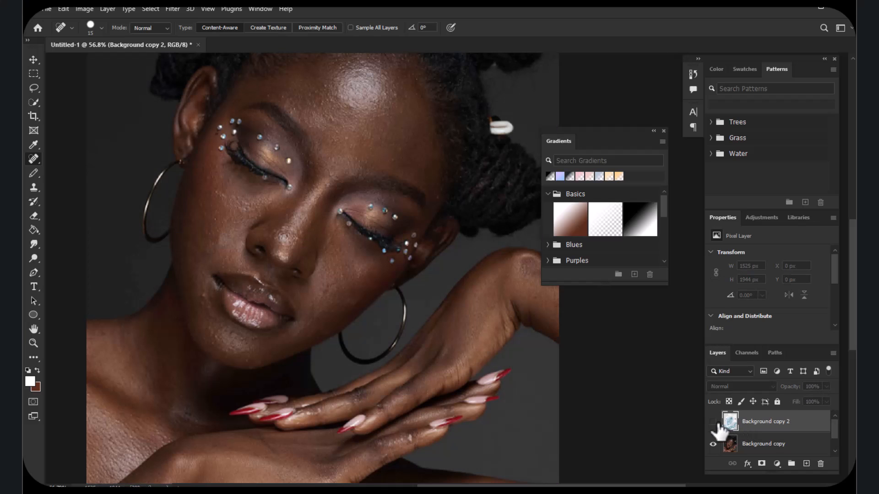
{"action": "left_click", "coordinate": [712, 422]}
{"action": "scroll", "coordinate": [210, 302], "scroll_direction": "up", "scroll_amount": 5}
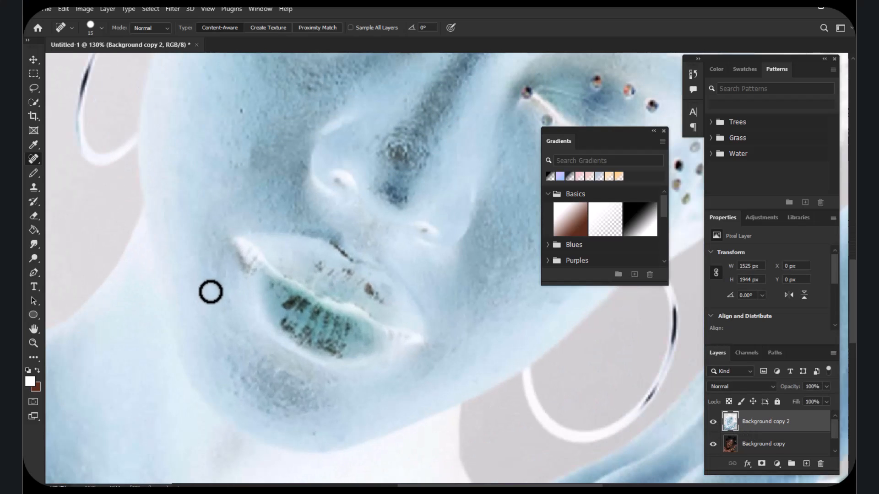
{"action": "scroll", "coordinate": [210, 289], "scroll_direction": "down", "scroll_amount": 3}
{"action": "left_click", "coordinate": [713, 422]}
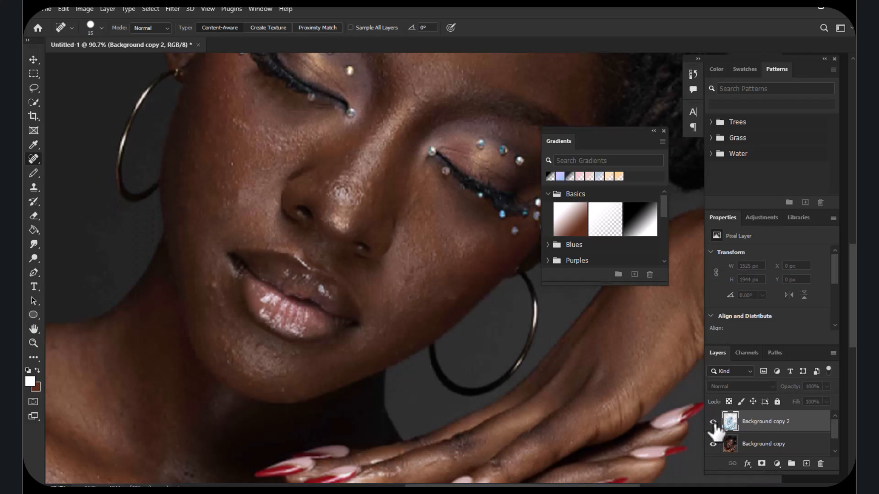
{"action": "left_click", "coordinate": [712, 422]}
{"action": "scroll", "coordinate": [389, 357], "scroll_direction": "down", "scroll_amount": 2}
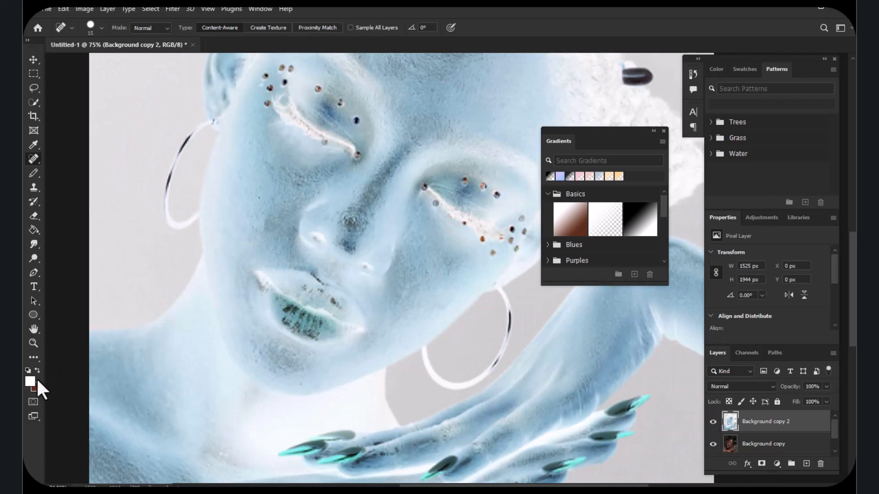
Hide the inverted layer and sample the cheek's skin tone (6c4b3e) as the foreground colour
{"action": "left_click", "coordinate": [712, 422]}
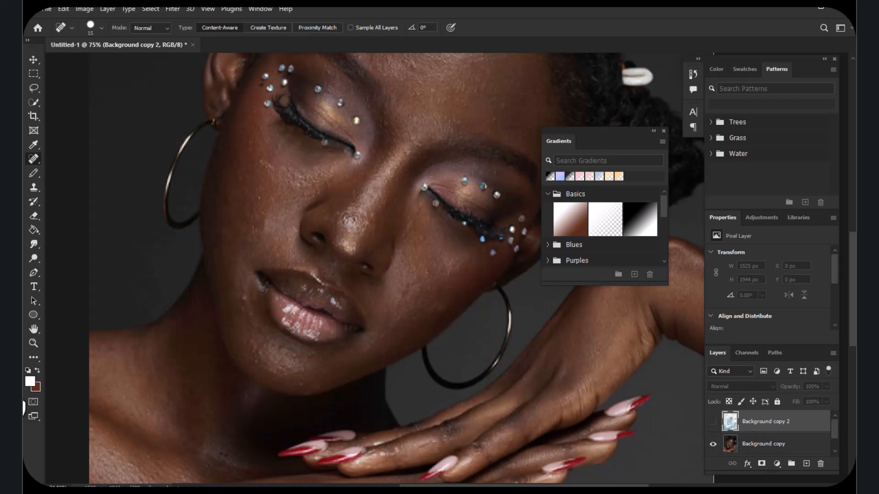
{"action": "left_click", "coordinate": [30, 381]}
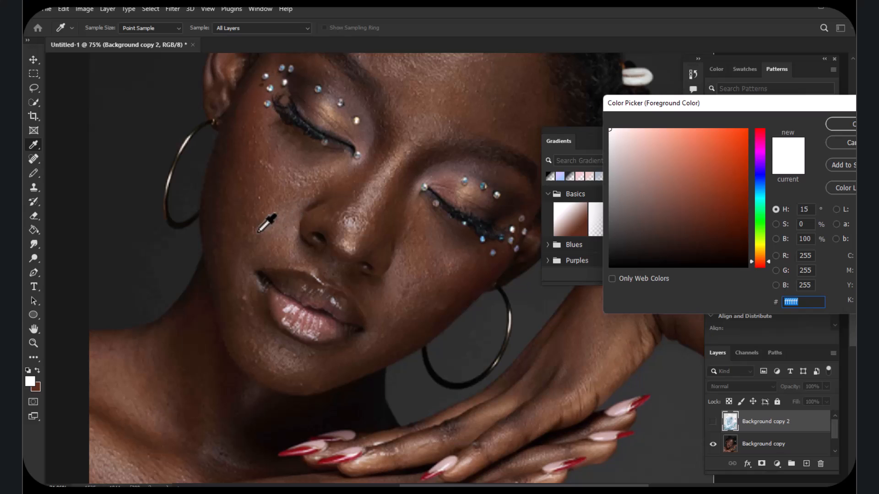
{"action": "left_click", "coordinate": [278, 208]}
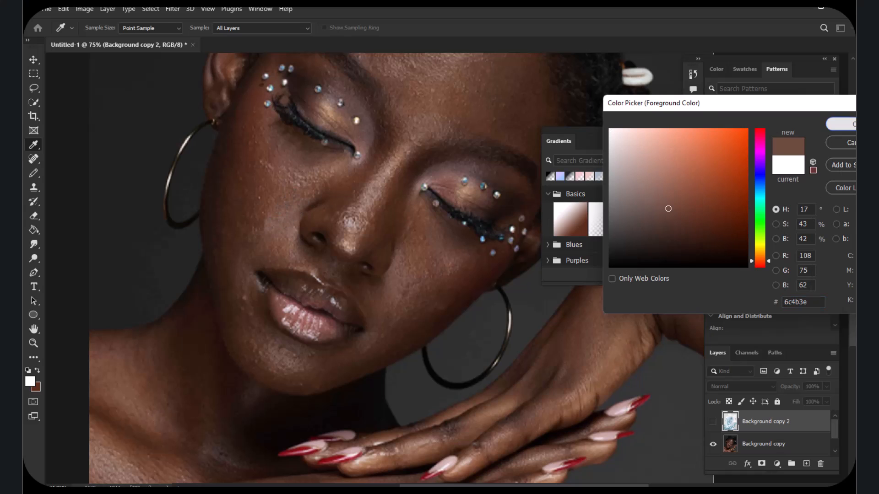
{"action": "key", "text": "Return"}
Show the inverted layer again and smooth the cheek between eye and mouth with the Mixer Brush at size 150
{"action": "left_click", "coordinate": [33, 172]}
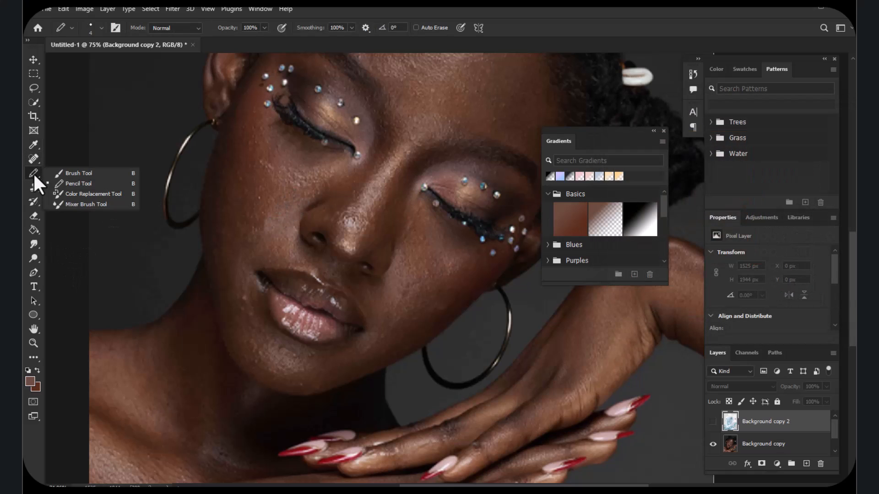
{"action": "left_click", "coordinate": [85, 204]}
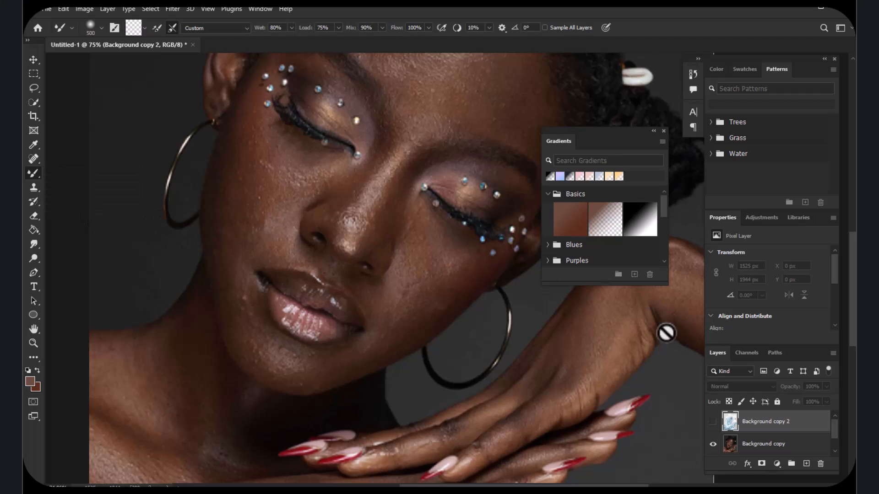
{"action": "left_click", "coordinate": [712, 422]}
{"action": "scroll", "coordinate": [314, 255], "scroll_direction": "up", "scroll_amount": 2}
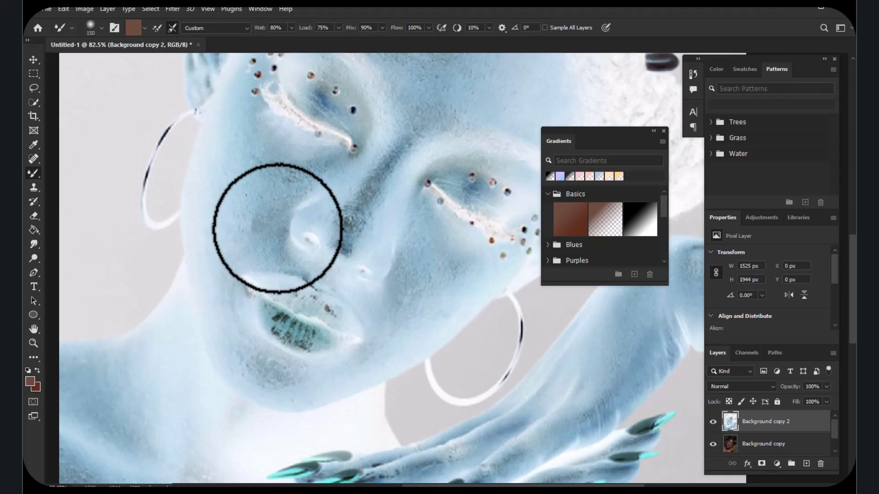
{"action": "scroll", "coordinate": [251, 214], "scroll_direction": "up", "scroll_amount": 5}
{"action": "mouse_move", "coordinate": [243, 268]}
{"action": "left_mouse_down"}
{"action": "mouse_move", "coordinate": [227, 248]}
{"action": "mouse_move", "coordinate": [236, 254]}
{"action": "mouse_move", "coordinate": [247, 240]}
{"action": "left_mouse_up"}
{"action": "mouse_move", "coordinate": [295, 148]}
{"action": "left_mouse_down"}
{"action": "mouse_move", "coordinate": [239, 120]}
{"action": "mouse_move", "coordinate": [250, 110]}
{"action": "mouse_move", "coordinate": [213, 145]}
{"action": "mouse_move", "coordinate": [196, 147]}
{"action": "mouse_move", "coordinate": [204, 140]}
{"action": "mouse_move", "coordinate": [356, 187]}
{"action": "mouse_move", "coordinate": [373, 142]}
{"action": "mouse_move", "coordinate": [335, 177]}
{"action": "mouse_move", "coordinate": [266, 279]}
{"action": "mouse_move", "coordinate": [334, 172]}
{"action": "left_mouse_up"}
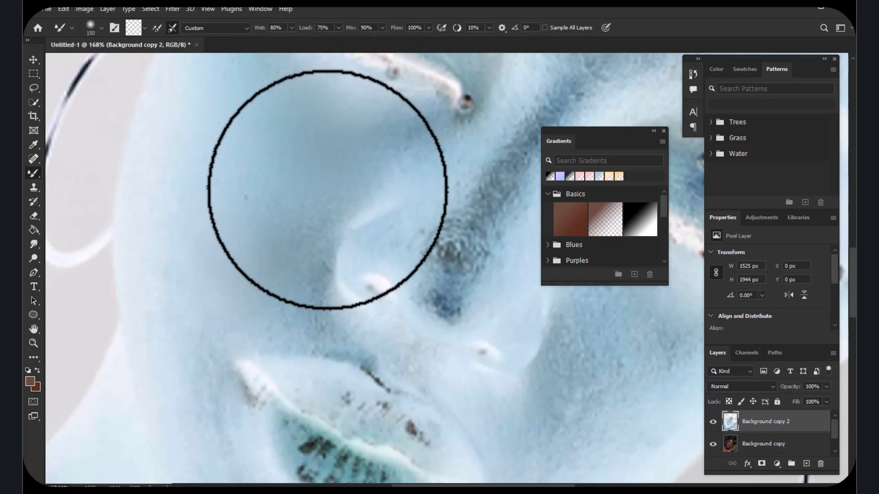
{"action": "scroll", "coordinate": [282, 210], "scroll_direction": "down", "scroll_amount": 7}
{"action": "scroll", "coordinate": [357, 213], "scroll_direction": "up", "scroll_amount": 1}
{"action": "scroll", "coordinate": [232, 216], "scroll_direction": "down", "scroll_amount": 3}
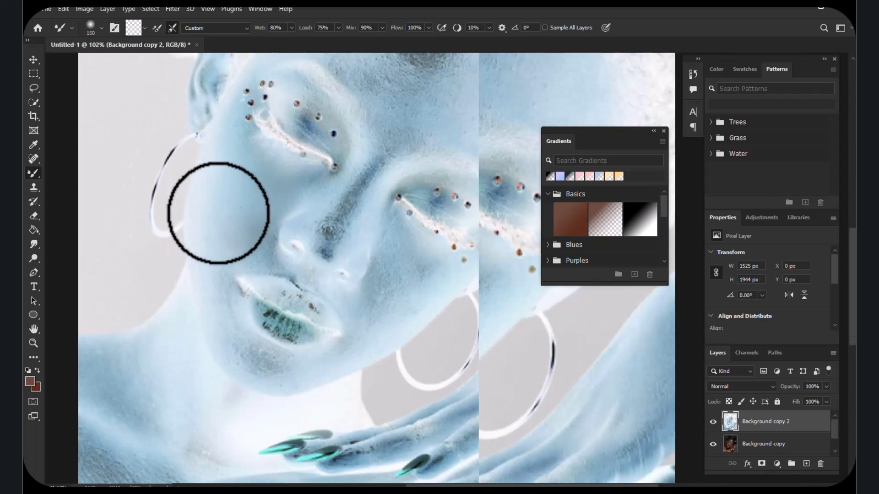
Invert Background copy 2 to normal colours to check the smoothed cheek, and restore the inverted colours
{"action": "left_click", "coordinate": [87, 6]}
{"action": "mouse_move", "coordinate": [113, 40]}
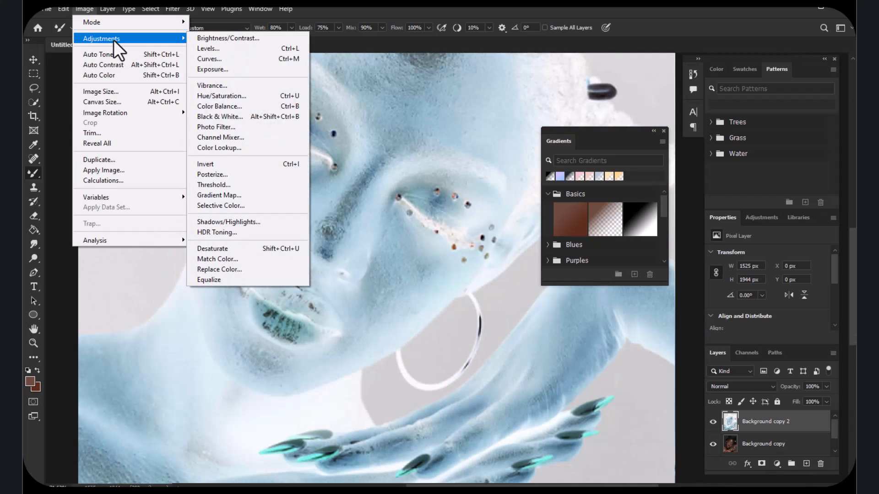
{"action": "left_click", "coordinate": [228, 168]}
{"action": "key", "text": "ctrl+z"}
{"action": "scroll", "coordinate": [236, 177], "scroll_direction": "down", "scroll_amount": 2}
{"action": "scroll", "coordinate": [219, 179], "scroll_direction": "up", "scroll_amount": 3}
{"action": "left_click", "coordinate": [83, 6]}
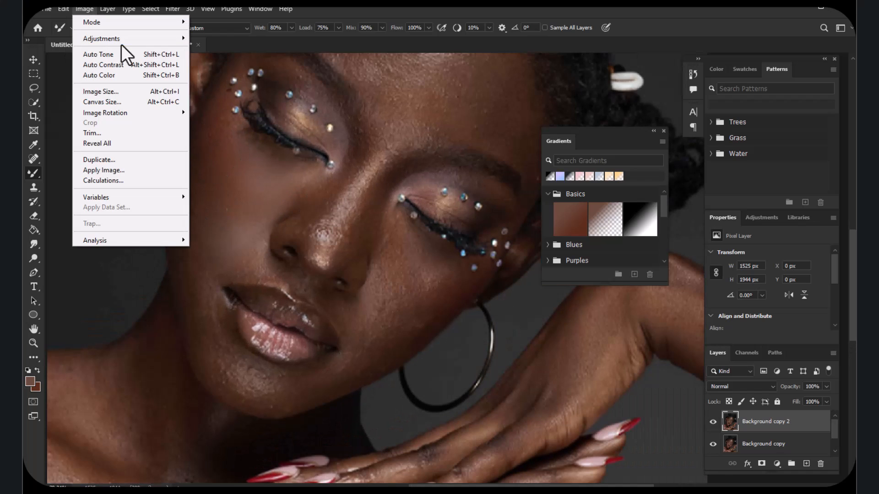
{"action": "mouse_move", "coordinate": [118, 40]}
{"action": "left_click", "coordinate": [226, 166]}
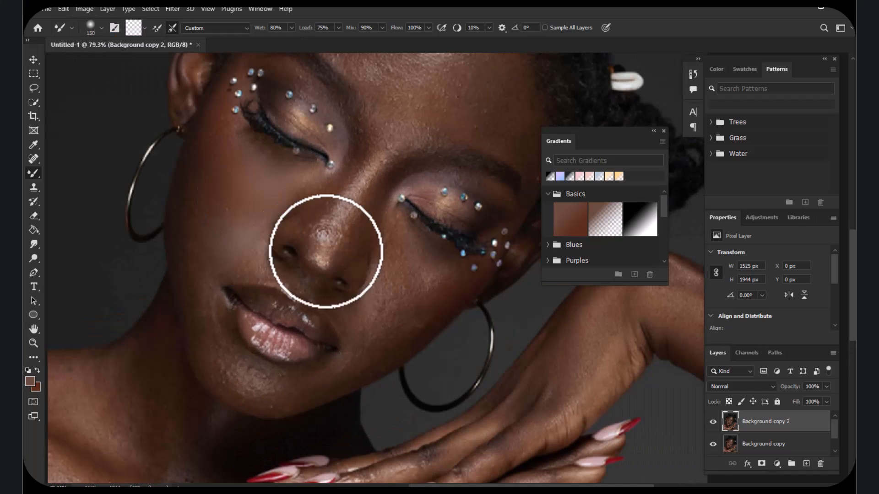
Smooth the skin on the nose tip and along the nose bridge with the Mixer Brush at size 125
{"action": "scroll", "coordinate": [314, 255], "scroll_direction": "up", "scroll_amount": 4}
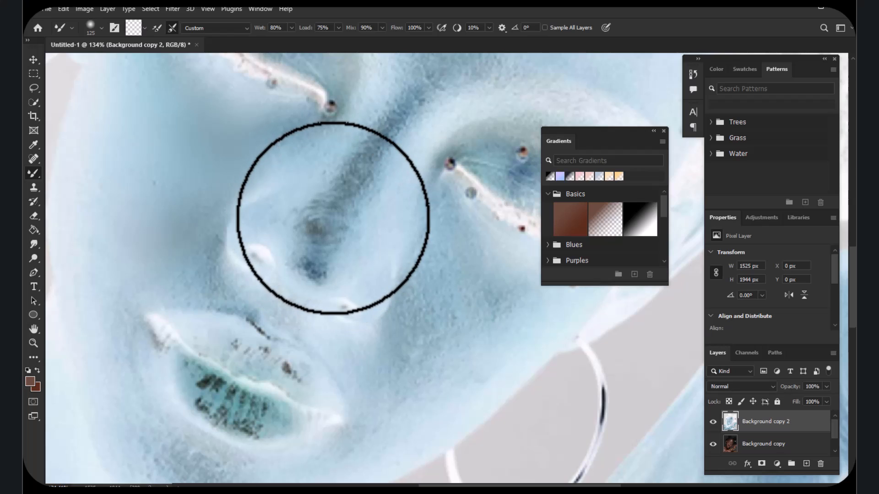
{"action": "mouse_move", "coordinate": [318, 251]}
{"action": "left_mouse_down"}
{"action": "mouse_move", "coordinate": [317, 230]}
{"action": "mouse_move", "coordinate": [312, 247]}
{"action": "mouse_move", "coordinate": [348, 198]}
{"action": "mouse_move", "coordinate": [353, 173]}
{"action": "mouse_move", "coordinate": [387, 136]}
{"action": "mouse_move", "coordinate": [367, 163]}
{"action": "left_mouse_up"}
{"action": "scroll", "coordinate": [348, 192], "scroll_direction": "down", "scroll_amount": 5}
{"action": "scroll", "coordinate": [343, 206], "scroll_direction": "up", "scroll_amount": 5}
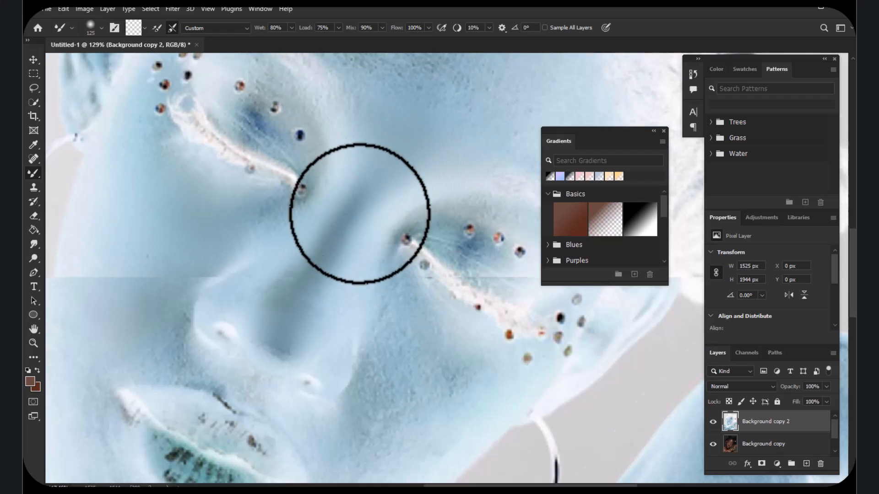
{"action": "scroll", "coordinate": [355, 202], "scroll_direction": "down", "scroll_amount": 5}
{"action": "scroll", "coordinate": [341, 236], "scroll_direction": "up", "scroll_amount": 2}
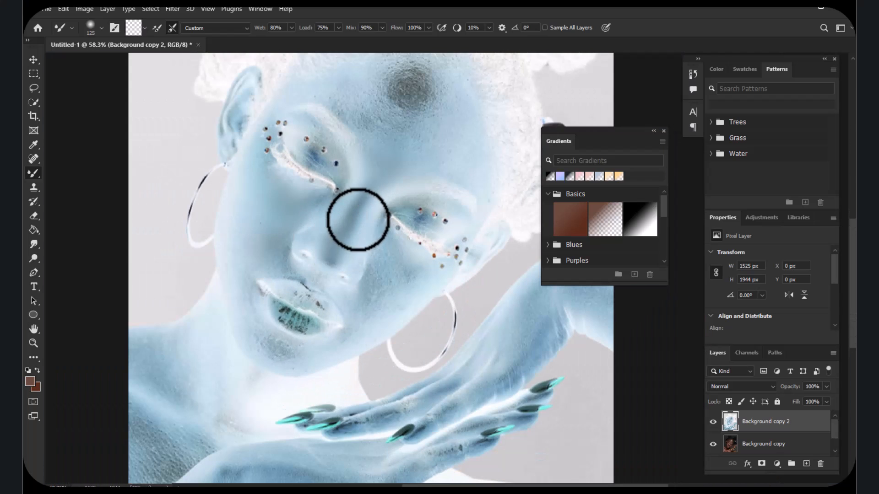
Smooth the forehead skin, including the dark highlight patch near the hairline, with the Mixer Brush
{"action": "scroll", "coordinate": [405, 140], "scroll_direction": "up", "scroll_amount": 2}
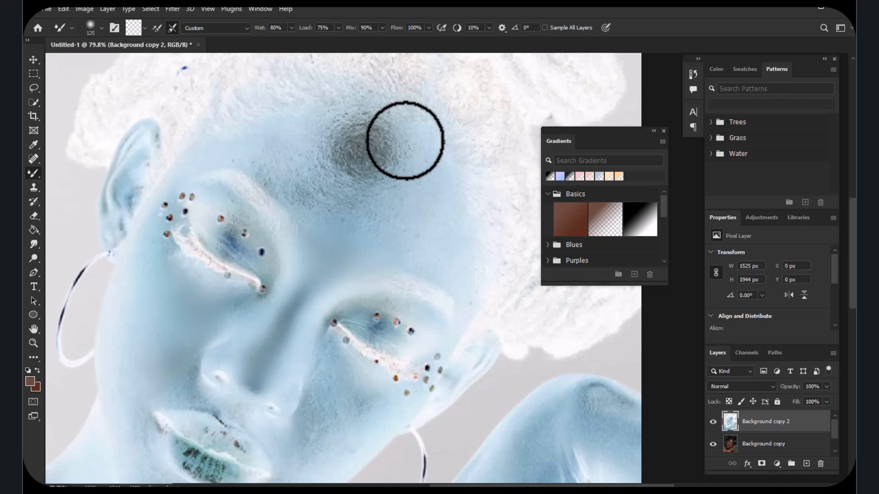
{"action": "scroll", "coordinate": [397, 141], "scroll_direction": "up", "scroll_amount": 2}
{"action": "mouse_move", "coordinate": [292, 210]}
{"action": "left_mouse_down"}
{"action": "mouse_move", "coordinate": [299, 190]}
{"action": "mouse_move", "coordinate": [318, 191]}
{"action": "mouse_move", "coordinate": [316, 181]}
{"action": "mouse_move", "coordinate": [359, 140]}
{"action": "mouse_move", "coordinate": [377, 163]}
{"action": "mouse_move", "coordinate": [369, 155]}
{"action": "mouse_move", "coordinate": [379, 217]}
{"action": "mouse_move", "coordinate": [395, 219]}
{"action": "mouse_move", "coordinate": [319, 212]}
{"action": "mouse_move", "coordinate": [328, 208]}
{"action": "mouse_move", "coordinate": [302, 203]}
{"action": "mouse_move", "coordinate": [261, 172]}
{"action": "mouse_move", "coordinate": [289, 171]}
{"action": "mouse_move", "coordinate": [338, 139]}
{"action": "mouse_move", "coordinate": [330, 130]}
{"action": "mouse_move", "coordinate": [406, 150]}
{"action": "mouse_move", "coordinate": [384, 151]}
{"action": "mouse_move", "coordinate": [399, 164]}
{"action": "mouse_move", "coordinate": [325, 129]}
{"action": "mouse_move", "coordinate": [345, 125]}
{"action": "mouse_move", "coordinate": [287, 184]}
{"action": "mouse_move", "coordinate": [265, 179]}
{"action": "mouse_move", "coordinate": [278, 173]}
{"action": "mouse_move", "coordinate": [304, 200]}
{"action": "mouse_move", "coordinate": [322, 257]}
{"action": "mouse_move", "coordinate": [411, 244]}
{"action": "left_mouse_up"}
{"action": "scroll", "coordinate": [361, 194], "scroll_direction": "down", "scroll_amount": 4}
{"action": "scroll", "coordinate": [303, 300], "scroll_direction": "down", "scroll_amount": 3}
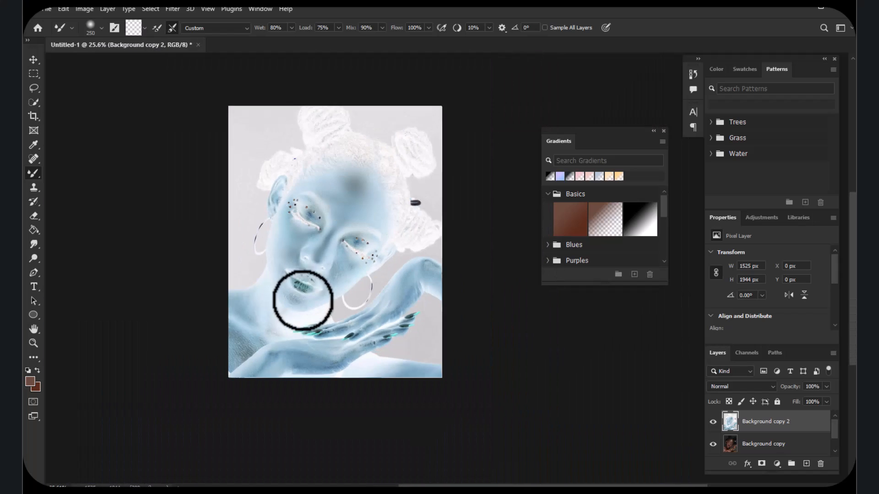
Smooth the chin and the cheek below the other eye with the Mixer Brush
{"action": "scroll", "coordinate": [306, 293], "scroll_direction": "up", "scroll_amount": 5}
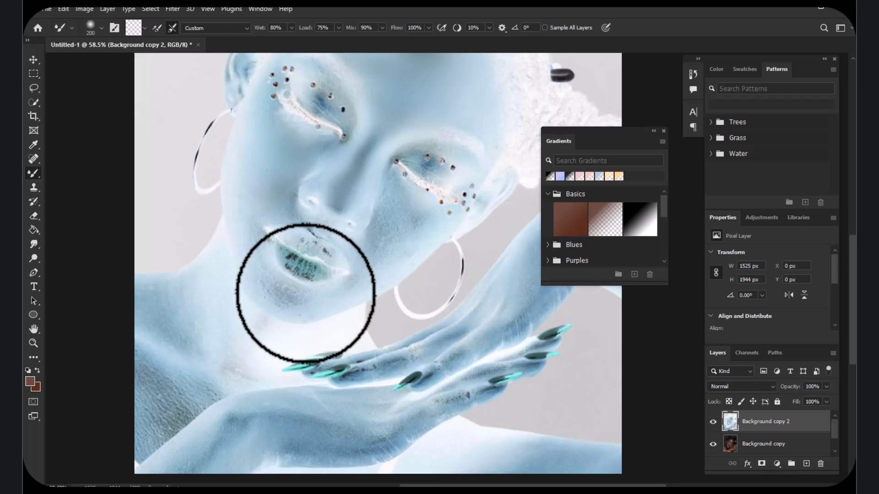
{"action": "scroll", "coordinate": [306, 293], "scroll_direction": "up", "scroll_amount": 3}
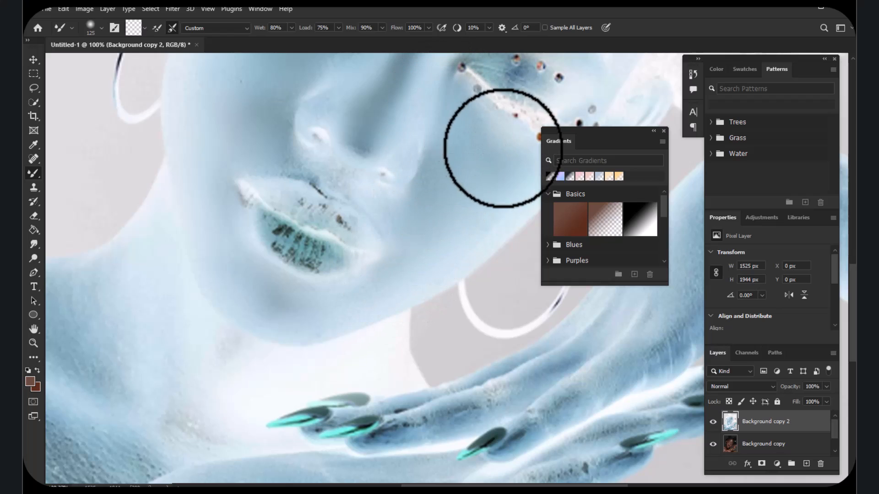
{"action": "scroll", "coordinate": [351, 149], "scroll_direction": "down", "scroll_amount": 5}
Smooth the rough skin on the shoulder and neck with the Mixer Brush at size 175
{"action": "scroll", "coordinate": [357, 227], "scroll_direction": "up", "scroll_amount": 4}
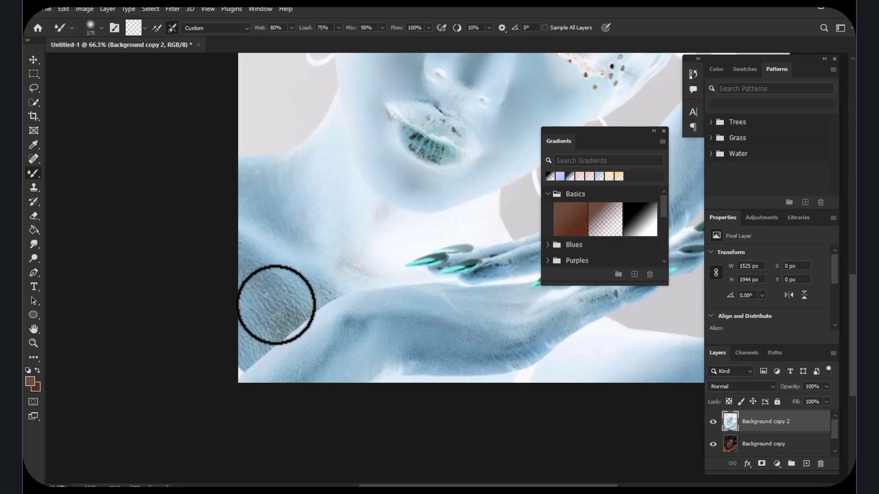
{"action": "scroll", "coordinate": [289, 300], "scroll_direction": "up", "scroll_amount": 1}
{"action": "mouse_move", "coordinate": [267, 265]}
{"action": "left_mouse_down"}
{"action": "mouse_move", "coordinate": [264, 323]}
{"action": "mouse_move", "coordinate": [264, 314]}
{"action": "mouse_move", "coordinate": [249, 346]}
{"action": "mouse_move", "coordinate": [245, 339]}
{"action": "mouse_move", "coordinate": [283, 307]}
{"action": "mouse_move", "coordinate": [267, 314]}
{"action": "mouse_move", "coordinate": [310, 280]}
{"action": "mouse_move", "coordinate": [312, 289]}
{"action": "mouse_move", "coordinate": [281, 222]}
{"action": "mouse_move", "coordinate": [253, 244]}
{"action": "mouse_move", "coordinate": [242, 199]}
{"action": "mouse_move", "coordinate": [255, 187]}
{"action": "mouse_move", "coordinate": [322, 225]}
{"action": "mouse_move", "coordinate": [290, 176]}
{"action": "mouse_move", "coordinate": [302, 179]}
{"action": "mouse_move", "coordinate": [287, 172]}
{"action": "mouse_move", "coordinate": [355, 230]}
{"action": "mouse_move", "coordinate": [365, 254]}
{"action": "mouse_move", "coordinate": [340, 251]}
{"action": "mouse_move", "coordinate": [379, 199]}
{"action": "left_mouse_up"}
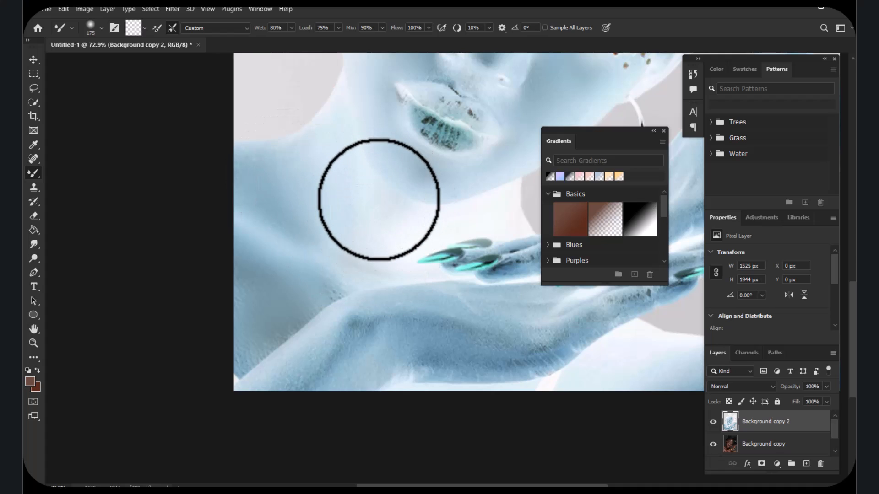
Smooth the lower hand and forearm and the raised wrist with the Mixer Brush at size 175
{"action": "mouse_move", "coordinate": [379, 199]}
{"action": "left_mouse_down"}
{"action": "mouse_move", "coordinate": [399, 262]}
{"action": "mouse_move", "coordinate": [381, 328]}
{"action": "mouse_move", "coordinate": [357, 342]}
{"action": "mouse_move", "coordinate": [356, 332]}
{"action": "mouse_move", "coordinate": [360, 346]}
{"action": "mouse_move", "coordinate": [276, 388]}
{"action": "mouse_move", "coordinate": [377, 356]}
{"action": "mouse_move", "coordinate": [360, 371]}
{"action": "mouse_move", "coordinate": [454, 332]}
{"action": "mouse_move", "coordinate": [390, 322]}
{"action": "mouse_move", "coordinate": [505, 354]}
{"action": "mouse_move", "coordinate": [469, 358]}
{"action": "mouse_move", "coordinate": [431, 350]}
{"action": "mouse_move", "coordinate": [519, 346]}
{"action": "mouse_move", "coordinate": [560, 332]}
{"action": "mouse_move", "coordinate": [451, 322]}
{"action": "mouse_move", "coordinate": [430, 310]}
{"action": "mouse_move", "coordinate": [483, 314]}
{"action": "mouse_move", "coordinate": [486, 348]}
{"action": "mouse_move", "coordinate": [439, 358]}
{"action": "mouse_move", "coordinate": [383, 344]}
{"action": "left_mouse_up"}
{"action": "scroll", "coordinate": [304, 265], "scroll_direction": "down", "scroll_amount": 4}
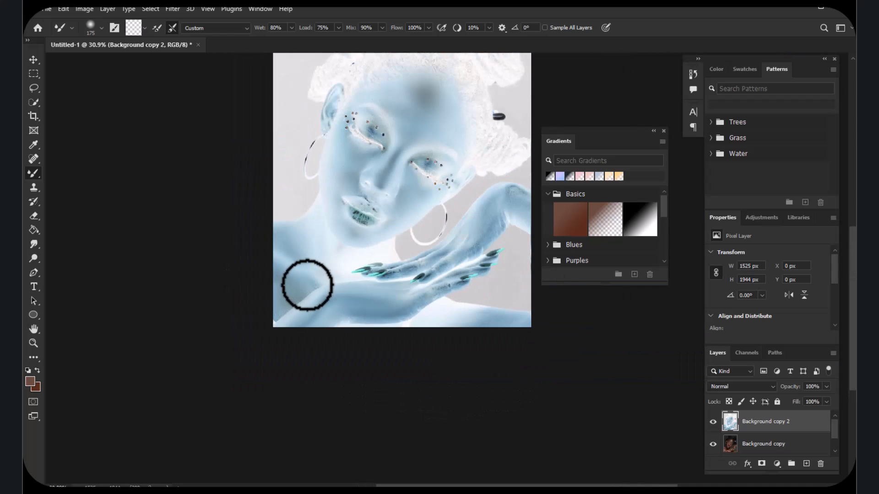
{"action": "scroll", "coordinate": [377, 251], "scroll_direction": "up", "scroll_amount": 1}
{"action": "scroll", "coordinate": [471, 291], "scroll_direction": "up", "scroll_amount": 3}
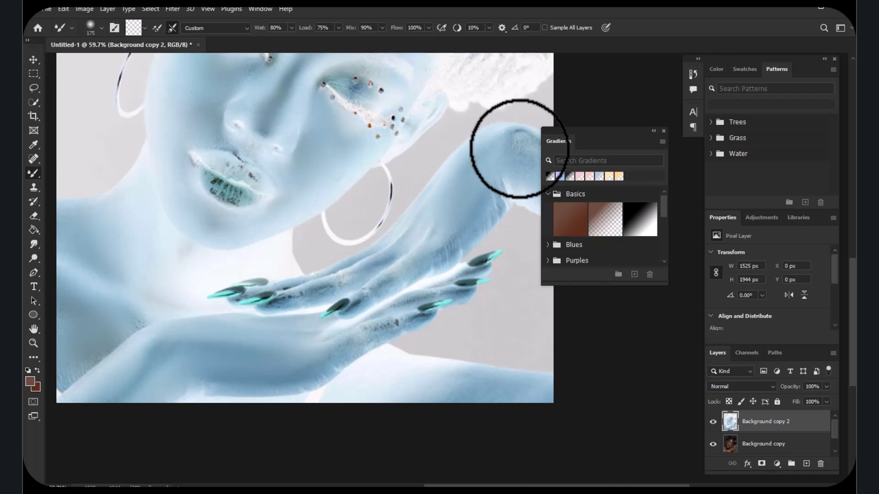
{"action": "scroll", "coordinate": [500, 166], "scroll_direction": "down", "scroll_amount": 2}
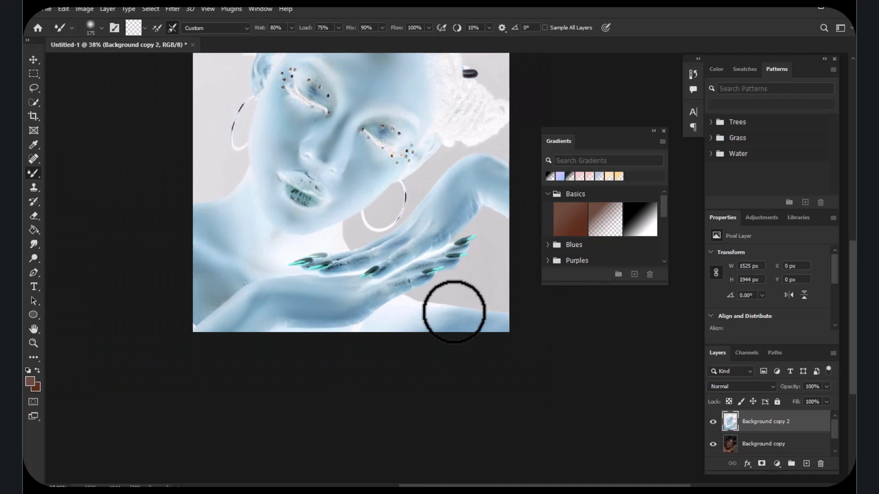
Invert the colors of the Background copy 2 layer back to the natural skin tones
{"action": "scroll", "coordinate": [446, 320], "scroll_direction": "up", "scroll_amount": 1}
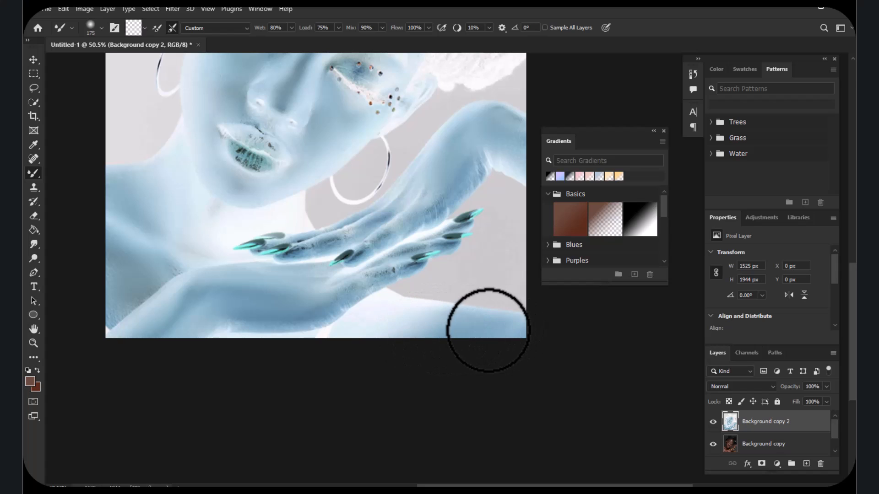
{"action": "left_click", "coordinate": [96, 10]}
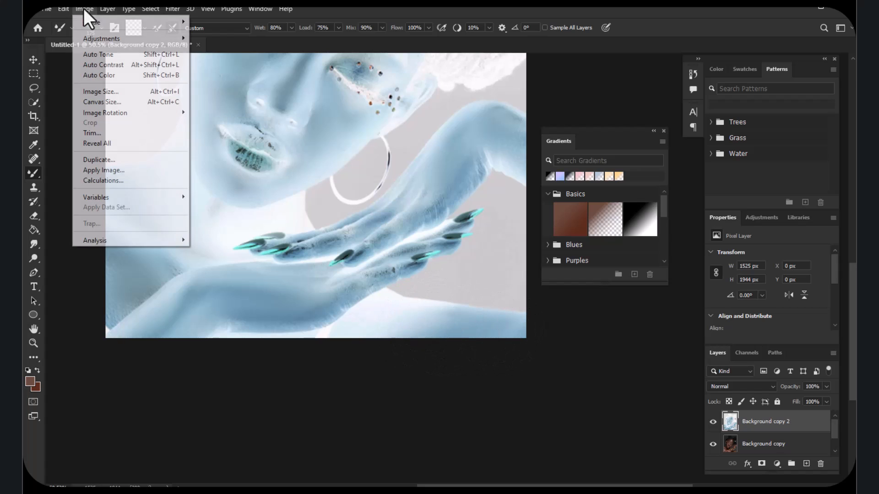
{"action": "mouse_move", "coordinate": [128, 39]}
{"action": "left_click", "coordinate": [218, 163]}
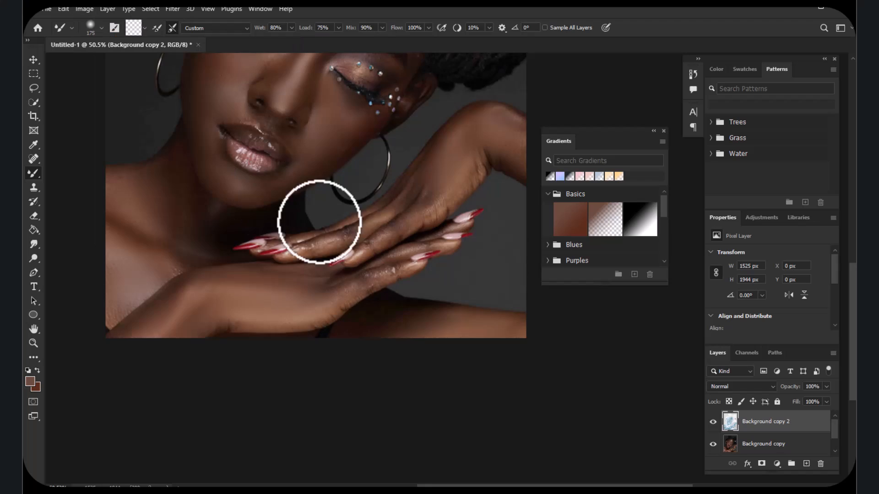
Compare the portrait before and after smoothing by hiding and showing the Background copy 2 layer
{"action": "scroll", "coordinate": [362, 254], "scroll_direction": "down", "scroll_amount": 3}
{"action": "scroll", "coordinate": [322, 118], "scroll_direction": "up", "scroll_amount": 3}
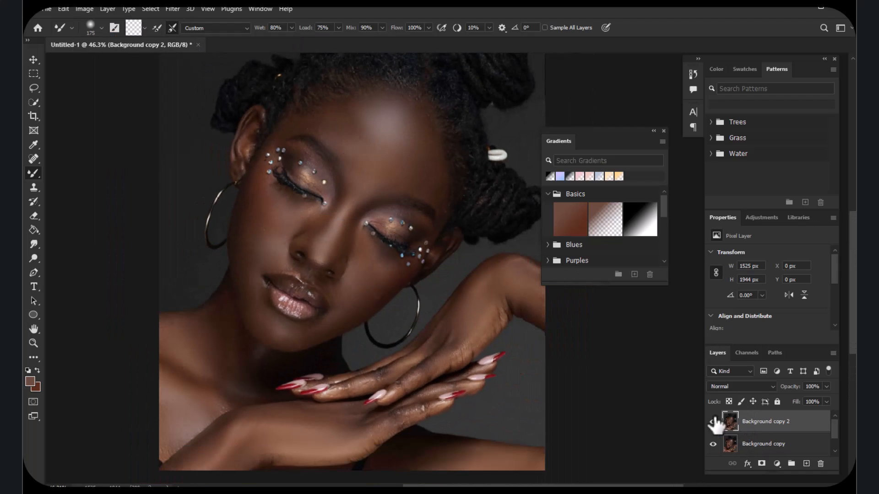
{"action": "left_click", "coordinate": [713, 421]}
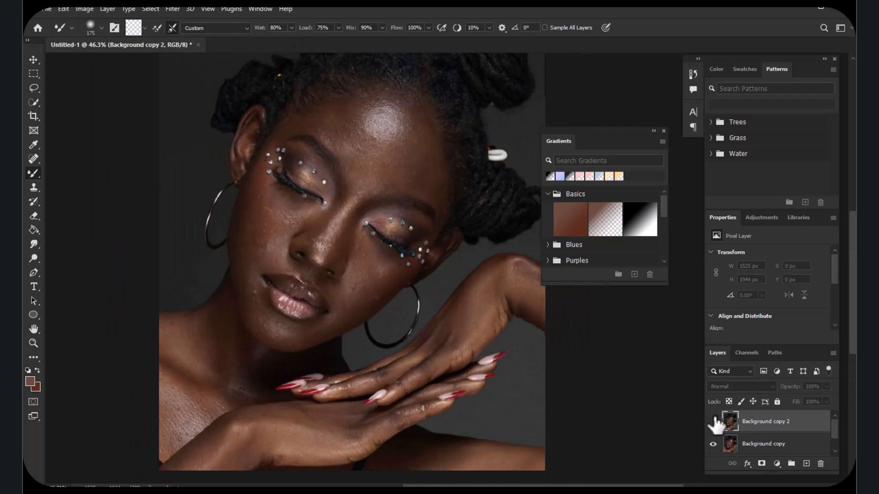
{"action": "left_click", "coordinate": [713, 421]}
Smooth the remaining rough skin on the neck, collarbone and upper chest with the Mixer Brush at size 175
{"action": "scroll", "coordinate": [269, 229], "scroll_direction": "up", "scroll_amount": 2}
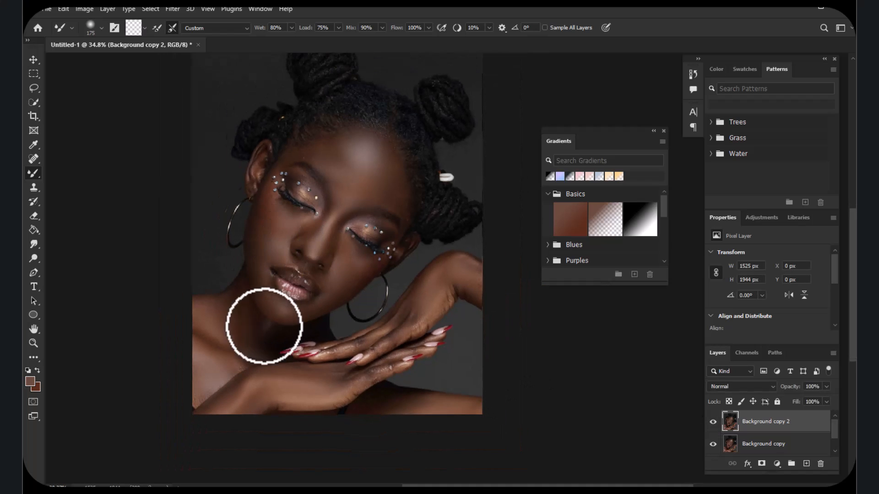
{"action": "scroll", "coordinate": [261, 280], "scroll_direction": "up", "scroll_amount": 2}
{"action": "scroll", "coordinate": [386, 196], "scroll_direction": "down", "scroll_amount": 2}
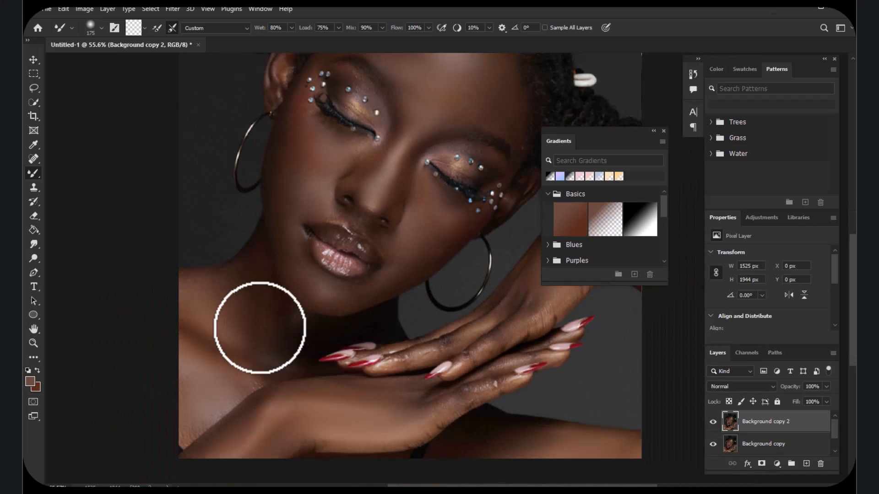
{"action": "scroll", "coordinate": [259, 324], "scroll_direction": "up", "scroll_amount": 3}
{"action": "mouse_move", "coordinate": [267, 312]}
{"action": "left_mouse_down"}
{"action": "mouse_move", "coordinate": [276, 335]}
{"action": "mouse_move", "coordinate": [250, 340]}
{"action": "mouse_move", "coordinate": [246, 252]}
{"action": "mouse_move", "coordinate": [218, 281]}
{"action": "mouse_move", "coordinate": [192, 278]}
{"action": "mouse_move", "coordinate": [214, 341]}
{"action": "mouse_move", "coordinate": [203, 327]}
{"action": "mouse_move", "coordinate": [231, 359]}
{"action": "left_mouse_up"}
{"action": "mouse_move", "coordinate": [161, 394]}
{"action": "left_mouse_down"}
{"action": "mouse_move", "coordinate": [154, 375]}
{"action": "mouse_move", "coordinate": [164, 455]}
{"action": "mouse_move", "coordinate": [229, 403]}
{"action": "mouse_move", "coordinate": [220, 404]}
{"action": "mouse_move", "coordinate": [249, 367]}
{"action": "mouse_move", "coordinate": [235, 388]}
{"action": "left_mouse_up"}
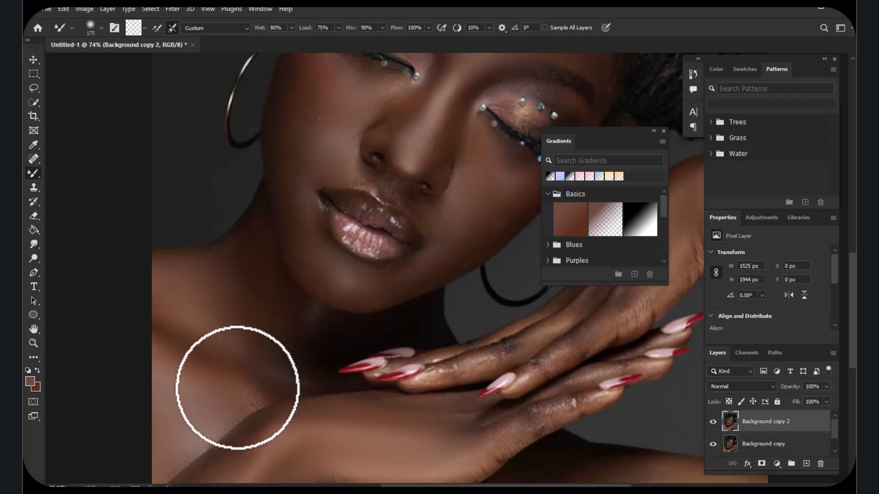
{"action": "scroll", "coordinate": [235, 387], "scroll_direction": "down", "scroll_amount": 3}
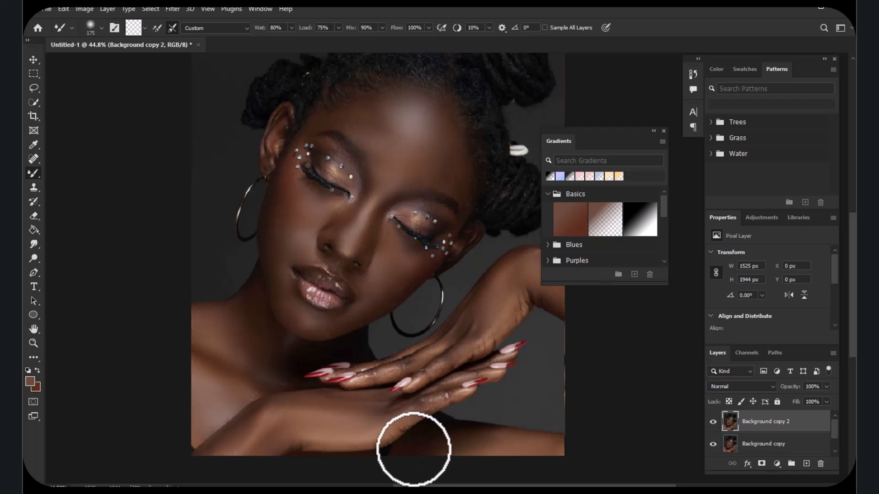
Check the smoothed face and switch to the Color Replacement Tool in Color mode for evening out the skin tone
{"action": "scroll", "coordinate": [372, 290], "scroll_direction": "up", "scroll_amount": 4}
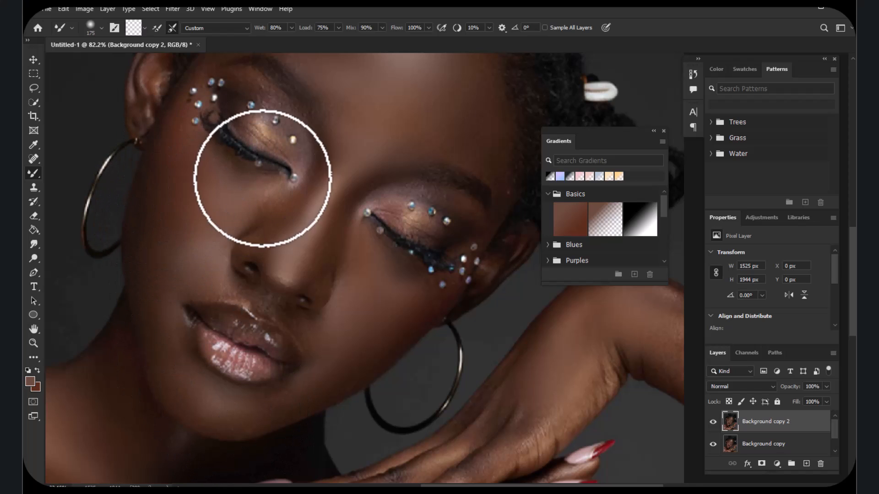
{"action": "scroll", "coordinate": [262, 177], "scroll_direction": "down", "scroll_amount": 2}
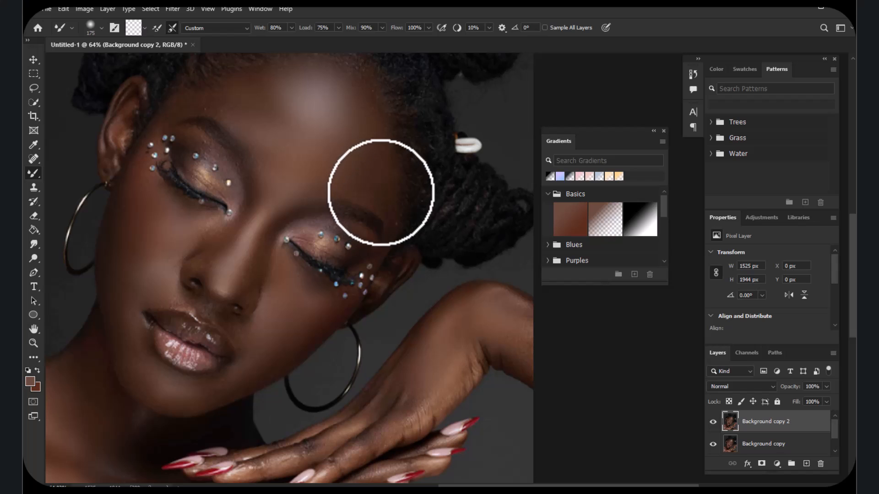
{"action": "scroll", "coordinate": [380, 188], "scroll_direction": "down", "scroll_amount": 3}
{"action": "scroll", "coordinate": [364, 129], "scroll_direction": "up", "scroll_amount": 3}
{"action": "scroll", "coordinate": [329, 200], "scroll_direction": "down", "scroll_amount": 3}
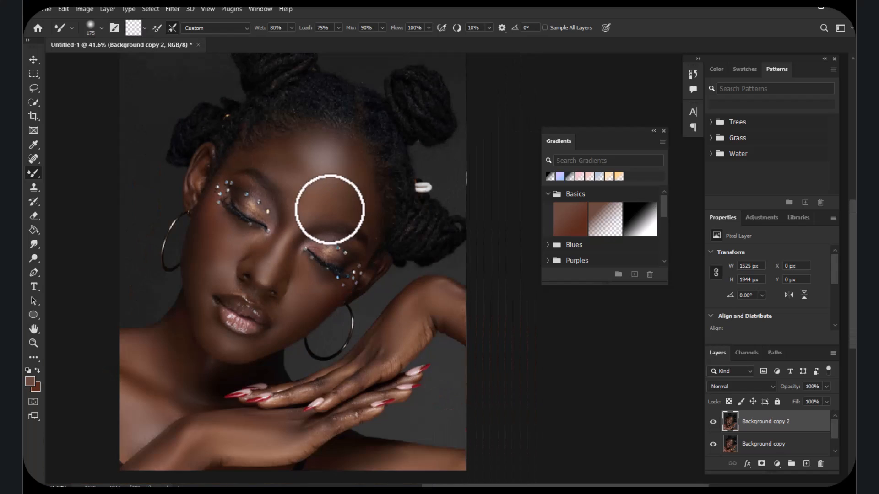
{"action": "scroll", "coordinate": [334, 263], "scroll_direction": "up", "scroll_amount": 3}
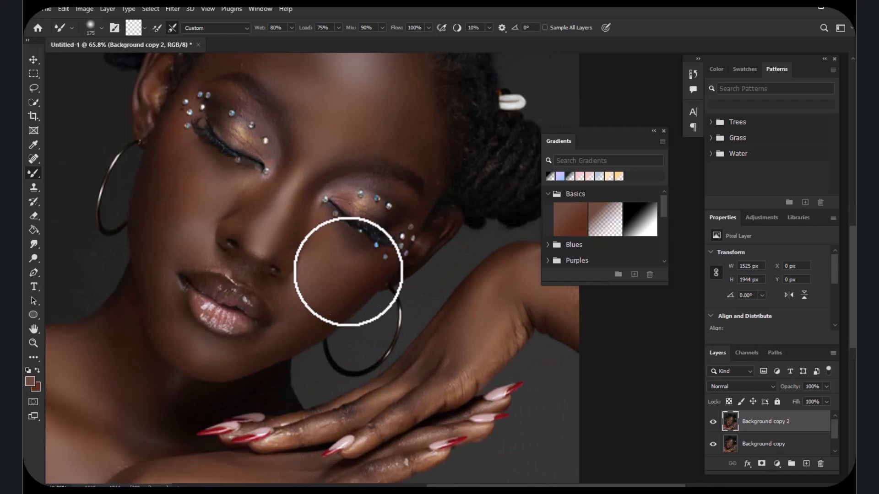
{"action": "left_click", "coordinate": [32, 144]}
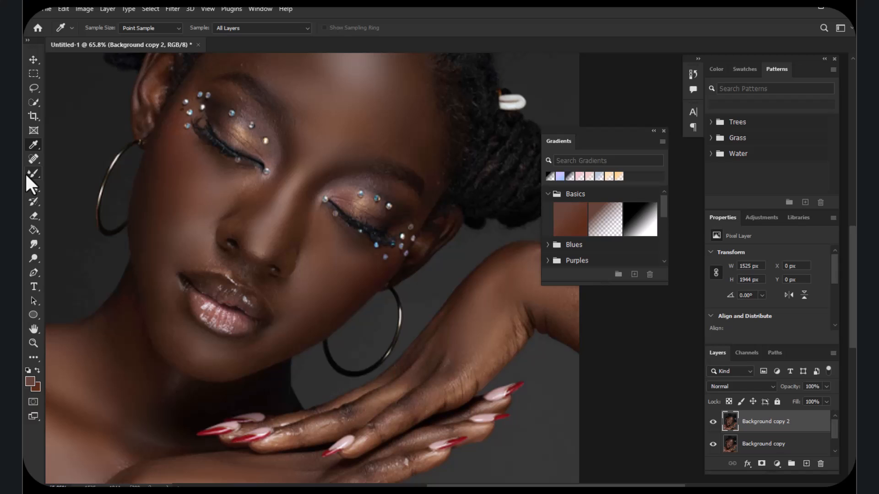
{"action": "left_click", "coordinate": [33, 358]}
{"action": "left_click", "coordinate": [29, 176]}
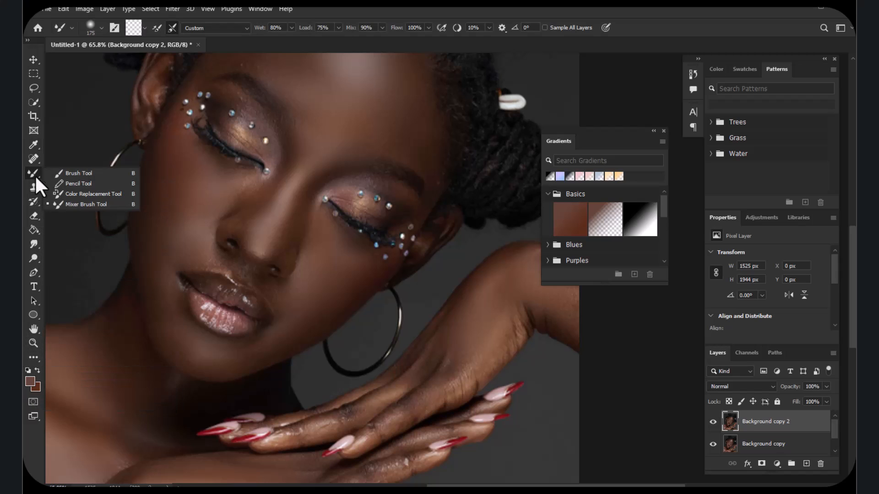
{"action": "left_click", "coordinate": [101, 197]}
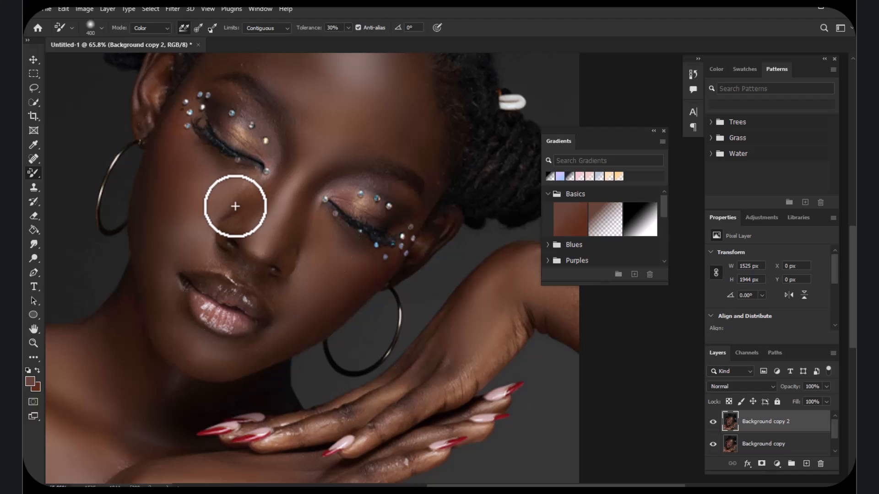
Even out the skin color on the face, neck and shoulder with the Color Replacement Tool at size 400 and 30% tolerance
{"action": "scroll", "coordinate": [255, 247], "scroll_direction": "down", "scroll_amount": 3}
{"action": "scroll", "coordinate": [306, 158], "scroll_direction": "up", "scroll_amount": 2}
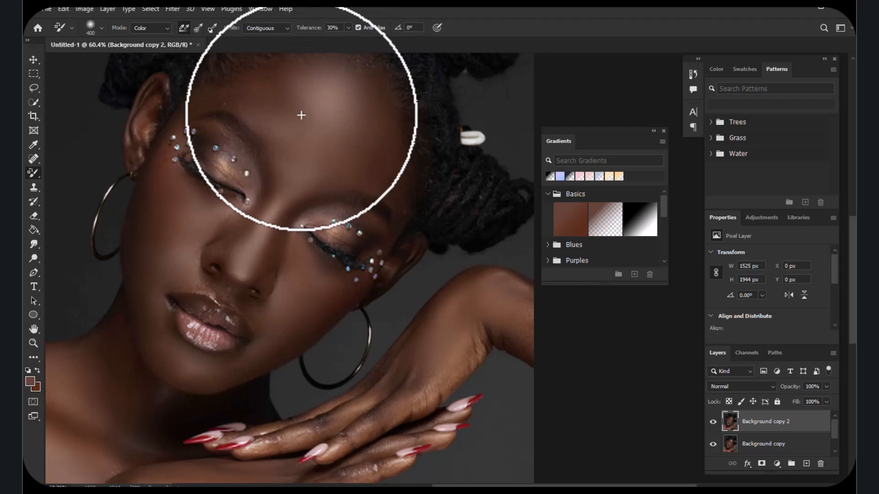
{"action": "scroll", "coordinate": [251, 197], "scroll_direction": "down", "scroll_amount": 3}
{"action": "scroll", "coordinate": [257, 210], "scroll_direction": "up", "scroll_amount": 2}
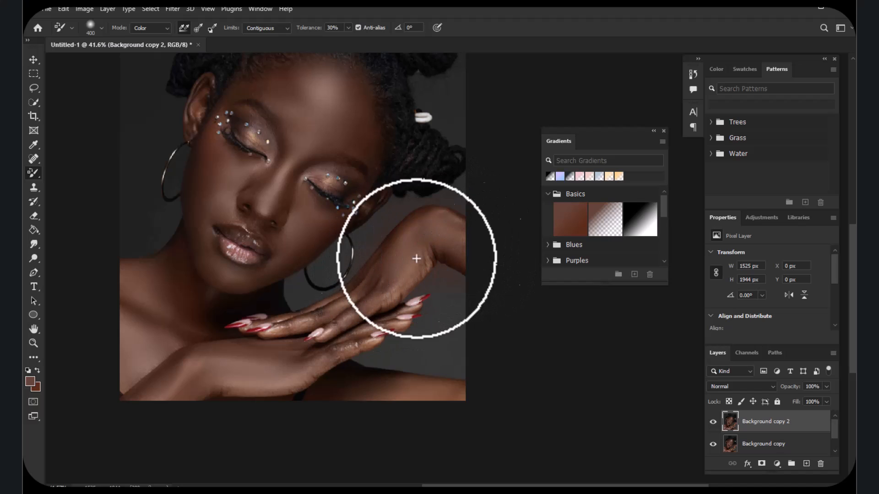
Even out the skin color on the raised wrist, hands and lower arm with the Color Replacement Tool at size 175
{"action": "scroll", "coordinate": [347, 274], "scroll_direction": "down", "scroll_amount": 2}
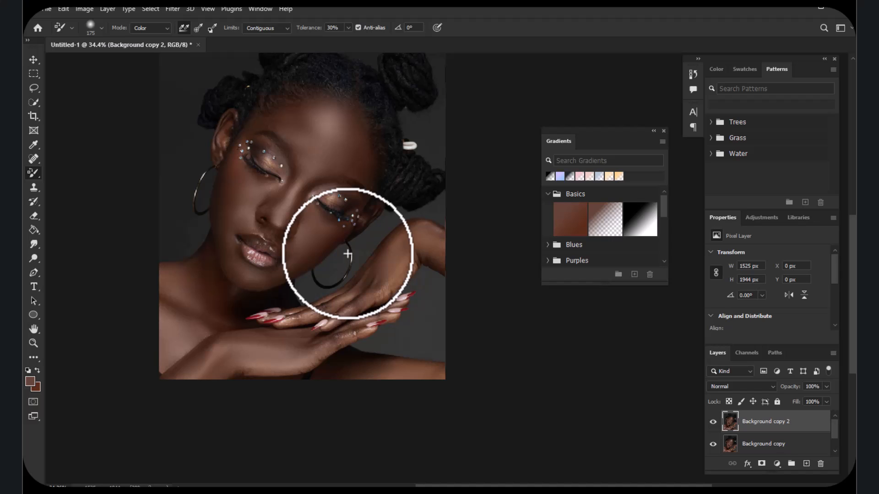
{"action": "scroll", "coordinate": [357, 249], "scroll_direction": "up", "scroll_amount": 2}
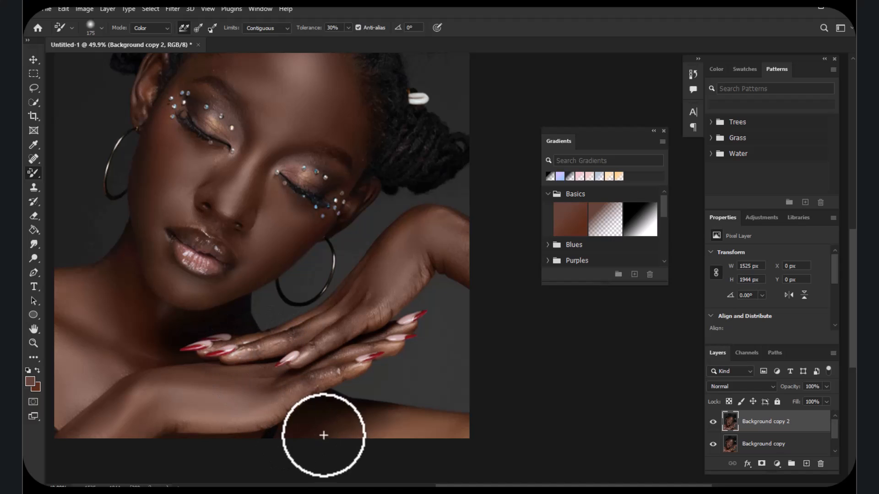
{"action": "scroll", "coordinate": [300, 348], "scroll_direction": "down", "scroll_amount": 2}
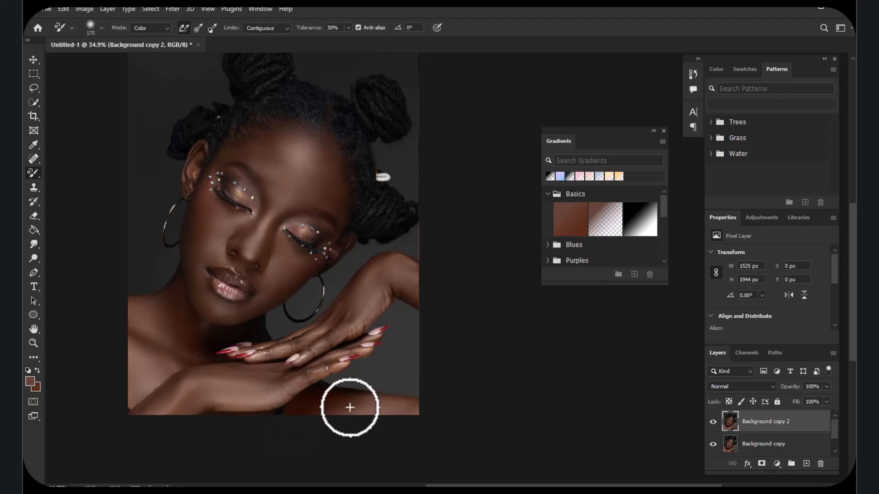
{"action": "scroll", "coordinate": [221, 118], "scroll_direction": "up", "scroll_amount": 3}
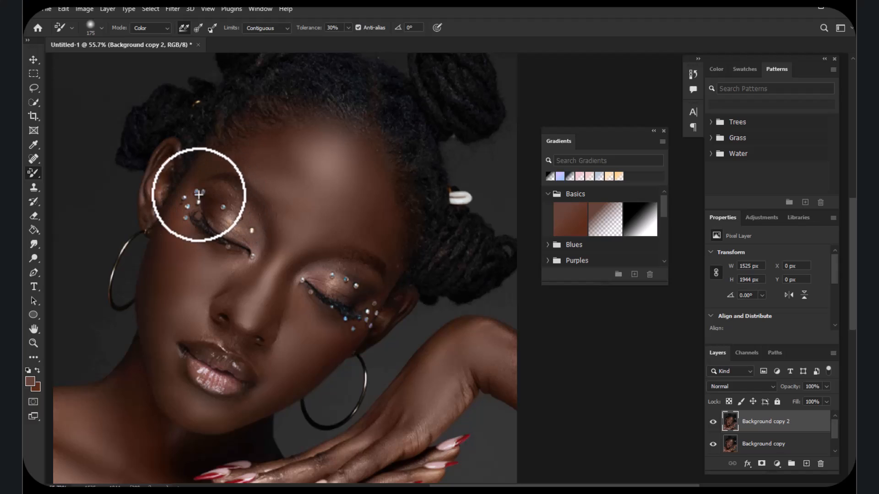
{"action": "scroll", "coordinate": [163, 156], "scroll_direction": "down", "scroll_amount": 5}
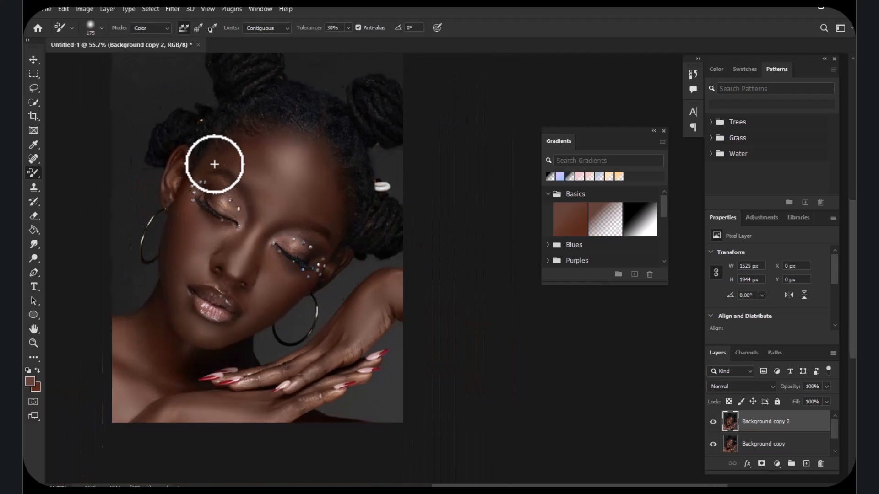
{"action": "scroll", "coordinate": [235, 177], "scroll_direction": "up", "scroll_amount": 2}
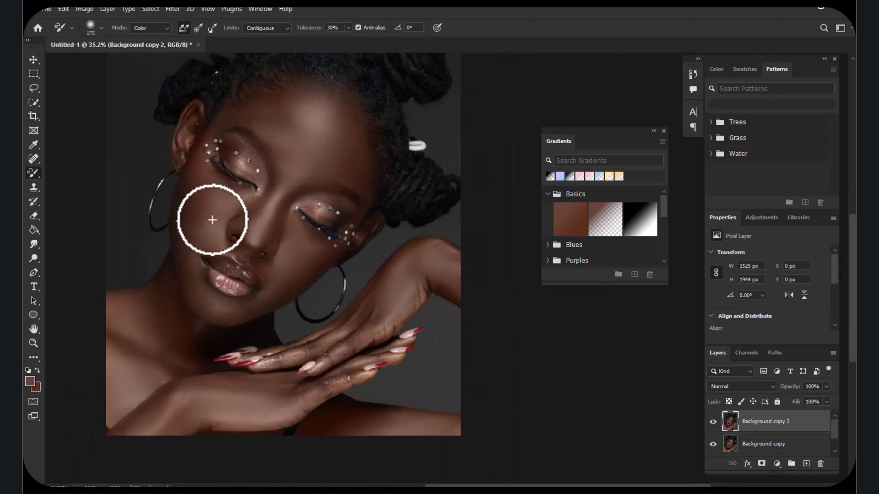
Compare the recolored skin with the original by toggling the visibility of the Background copy 2 layer
{"action": "left_click", "coordinate": [713, 421]}
{"action": "scroll", "coordinate": [392, 186], "scroll_direction": "down", "scroll_amount": 3}
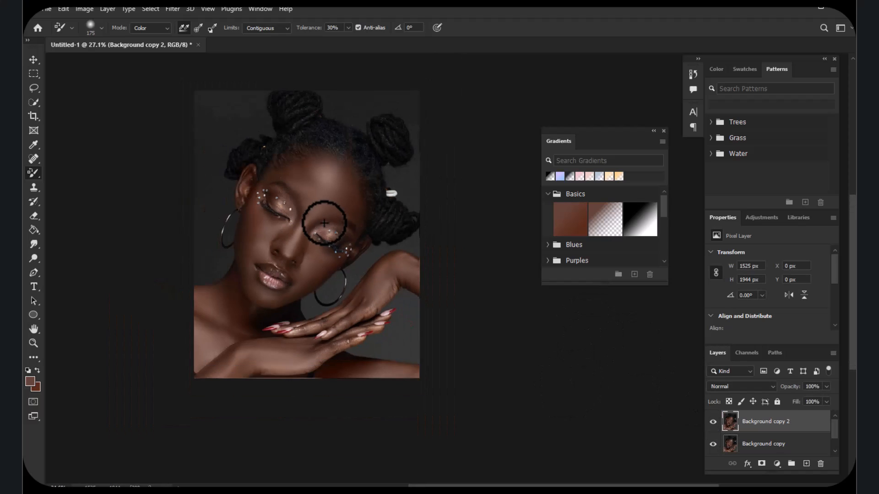
{"action": "scroll", "coordinate": [333, 231], "scroll_direction": "up", "scroll_amount": 2}
Move the Background copy layer above Background copy 2 and apply a Black & White adjustment with the Default preset
{"action": "left_click", "coordinate": [787, 449]}
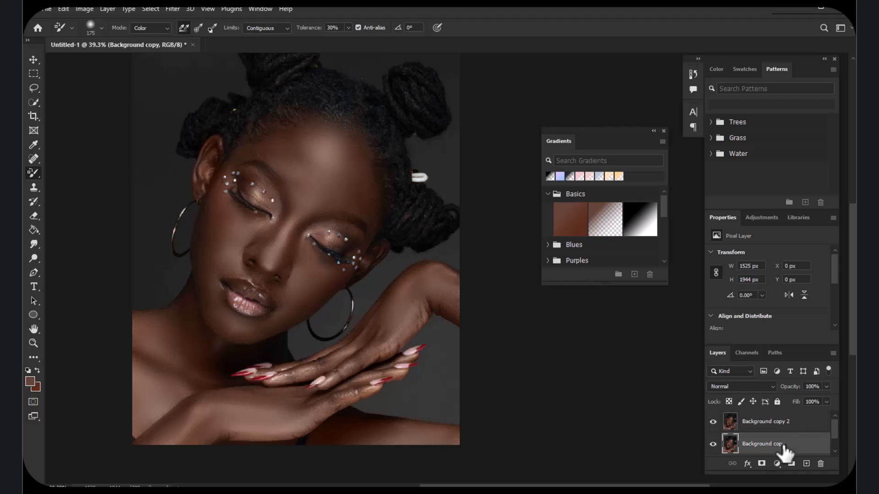
{"action": "left_click_drag", "start_coordinate": [782, 412], "coordinate": [781, 420]}
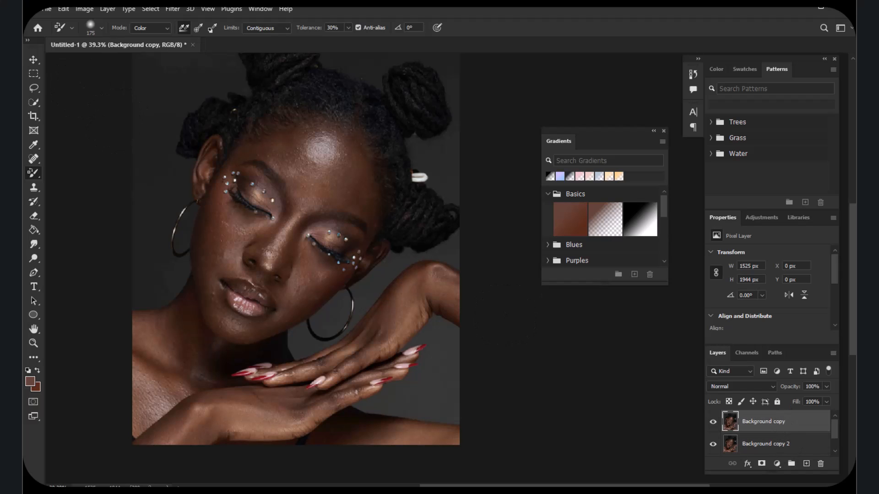
{"action": "left_click", "coordinate": [87, 10]}
{"action": "mouse_move", "coordinate": [92, 37]}
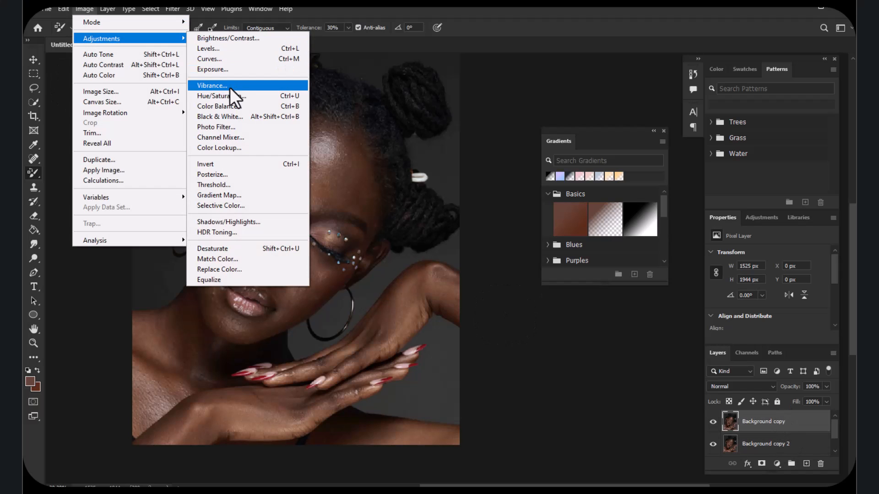
{"action": "left_click", "coordinate": [225, 117]}
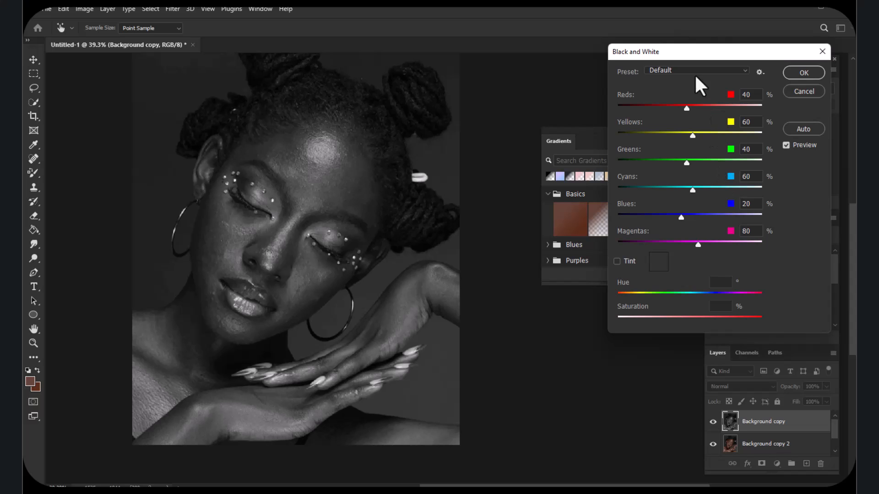
{"action": "left_click_drag", "start_coordinate": [669, 50], "coordinate": [481, 66]}
{"action": "left_click", "coordinate": [615, 89]}
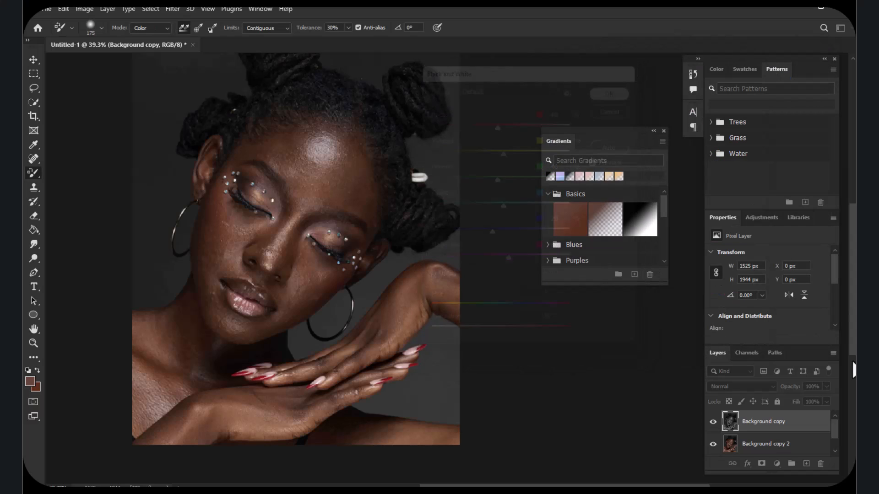
Apply a High Pass filter with a radius of 2.0 pixels to the black-and-white Background copy layer
{"action": "left_click", "coordinate": [172, 9]}
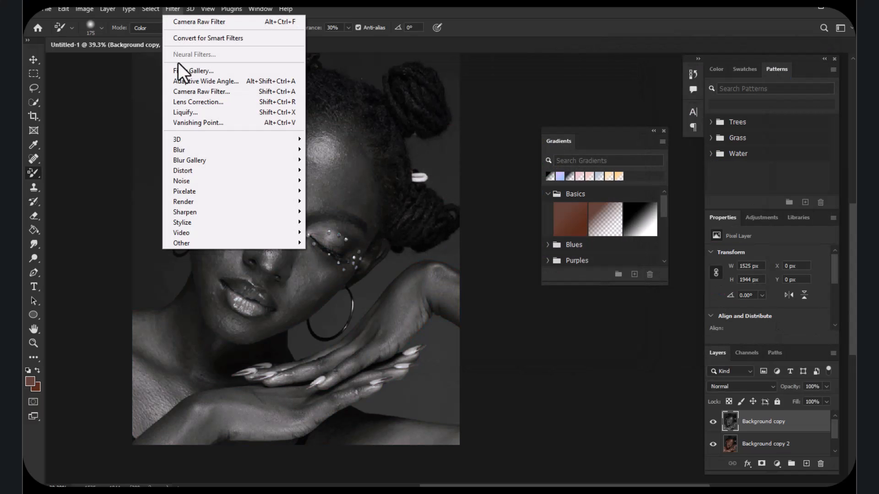
{"action": "mouse_move", "coordinate": [208, 243]}
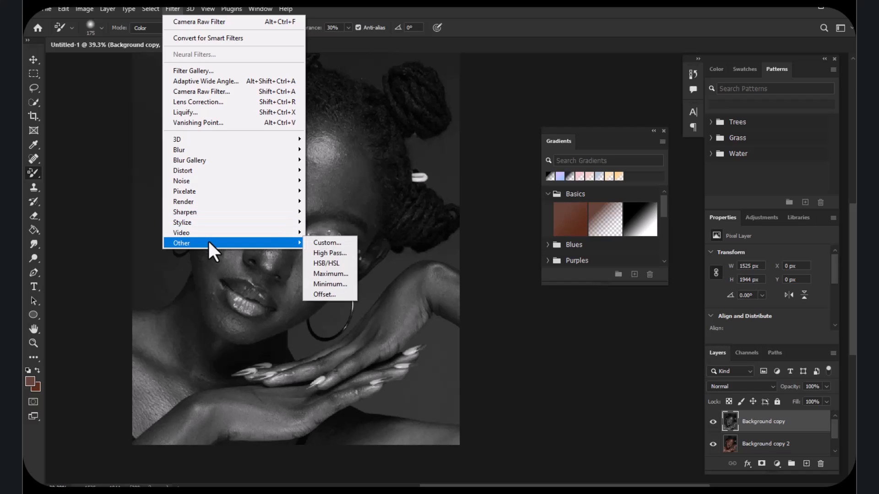
{"action": "left_click", "coordinate": [324, 252]}
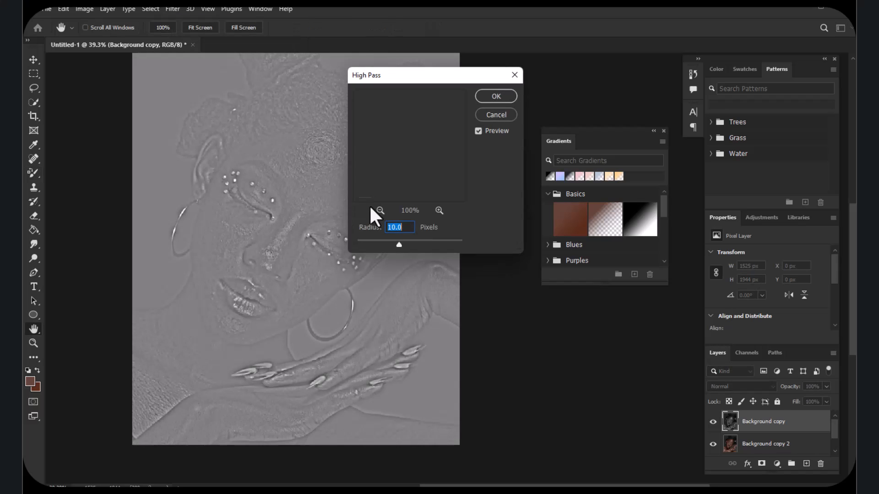
{"action": "left_click_drag", "start_coordinate": [366, 245], "coordinate": [365, 244]}
{"action": "left_click_drag", "start_coordinate": [402, 143], "coordinate": [412, 164]}
{"action": "left_click_drag", "start_coordinate": [366, 245], "coordinate": [368, 244]}
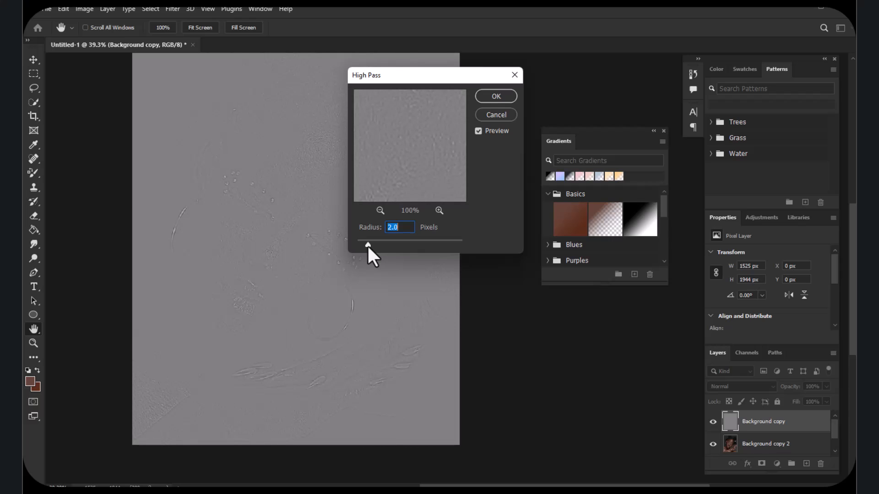
{"action": "left_click", "coordinate": [487, 98]}
{"action": "key", "text": "b"}
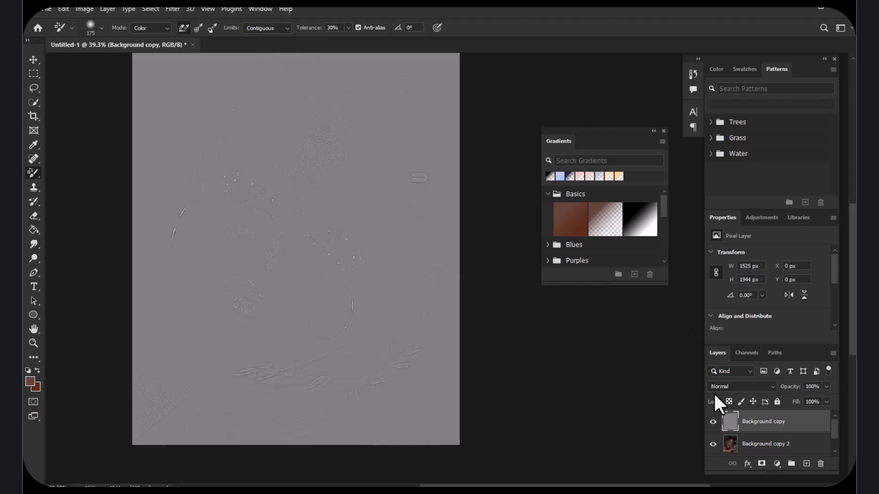
Try the Linear Light blend mode on the Background copy layer and inspect the resulting skin texture
{"action": "left_click", "coordinate": [717, 390]}
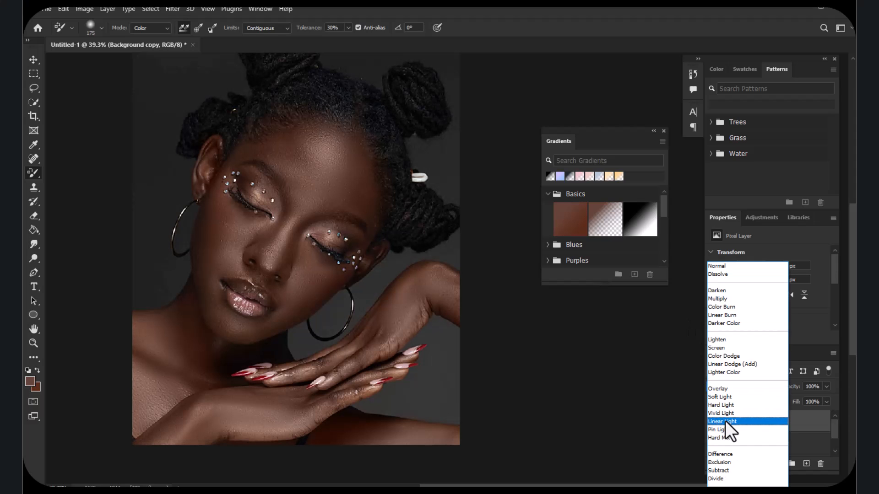
{"action": "left_click", "coordinate": [725, 421]}
{"action": "left_click", "coordinate": [35, 58]}
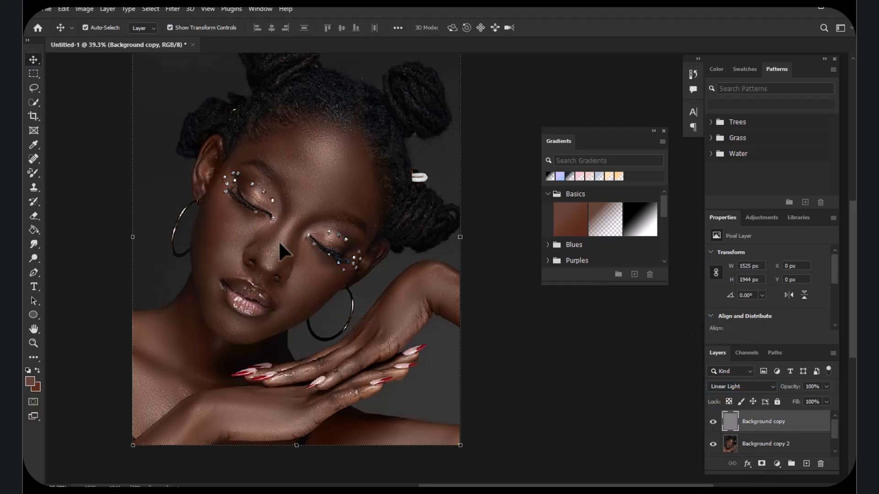
{"action": "scroll", "coordinate": [289, 200], "scroll_direction": "up", "scroll_amount": 5}
{"action": "scroll", "coordinate": [287, 196], "scroll_direction": "down", "scroll_amount": 5}
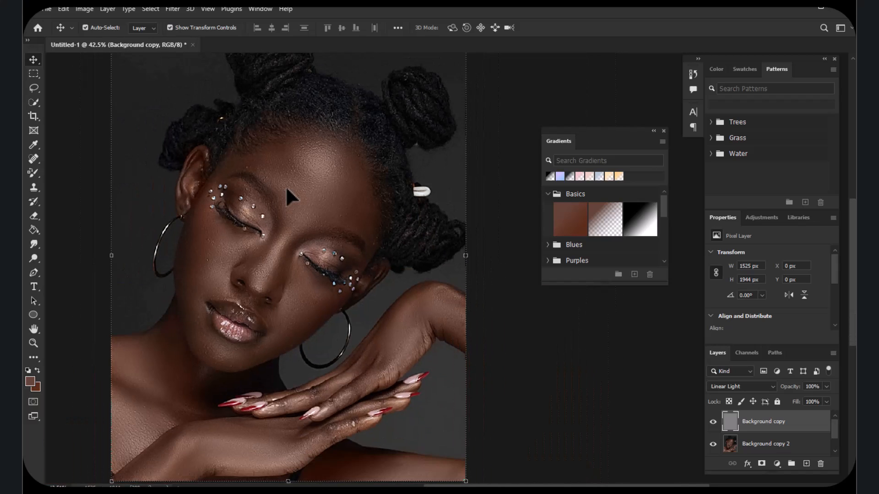
{"action": "scroll", "coordinate": [251, 204], "scroll_direction": "up", "scroll_amount": 3}
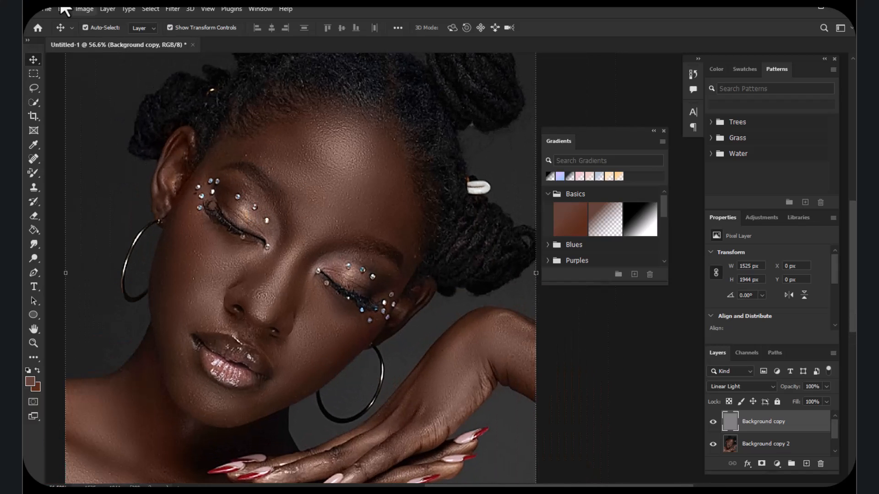
{"action": "scroll", "coordinate": [237, 118], "scroll_direction": "down", "scroll_amount": 3}
{"action": "scroll", "coordinate": [209, 154], "scroll_direction": "up", "scroll_amount": 2}
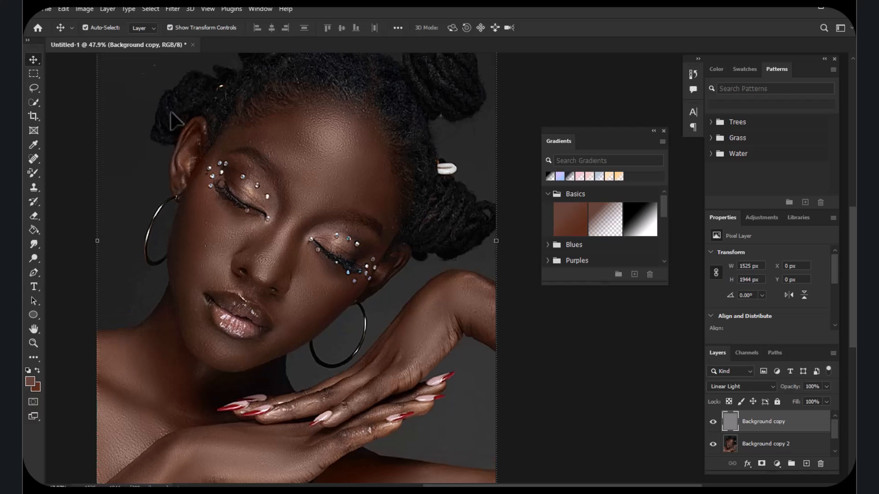
Undo the blend mode change and the High Pass filter on the Background copy layer
{"action": "left_click", "coordinate": [67, 6]}
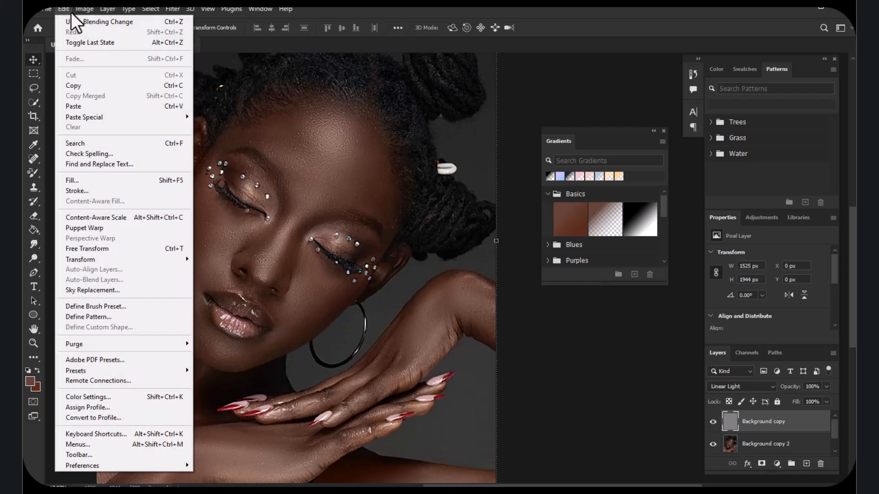
{"action": "left_click", "coordinate": [65, 22]}
{"action": "left_click", "coordinate": [172, 11]}
{"action": "left_click", "coordinate": [172, 10]}
{"action": "left_click", "coordinate": [51, 8]}
{"action": "left_click", "coordinate": [64, 21]}
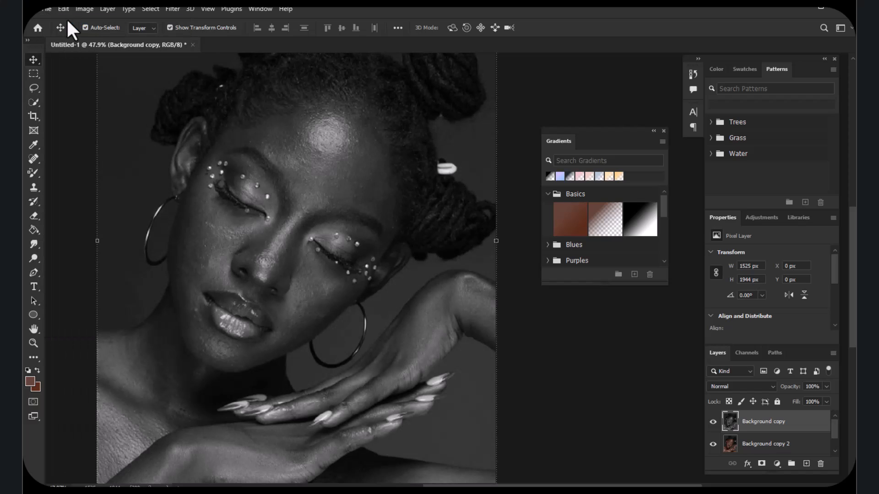
Apply a High Pass filter with a radius of 2.6 pixels to the black-and-white Background copy layer
{"action": "left_click", "coordinate": [170, 12]}
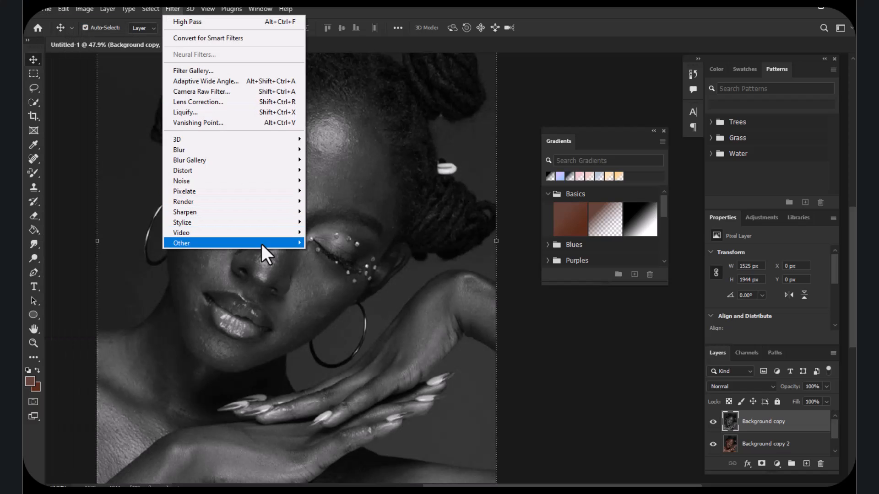
{"action": "mouse_move", "coordinate": [260, 243]}
{"action": "left_click", "coordinate": [337, 254]}
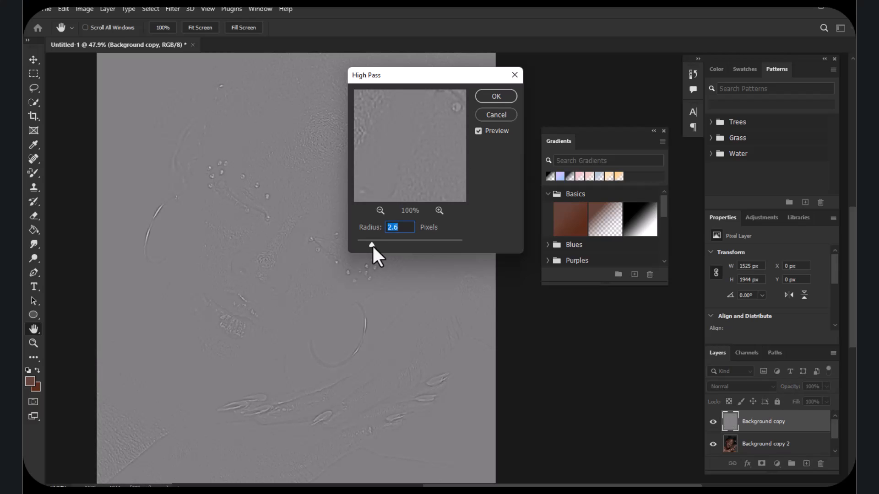
{"action": "left_click", "coordinate": [496, 96]}
{"action": "key", "text": "v"}
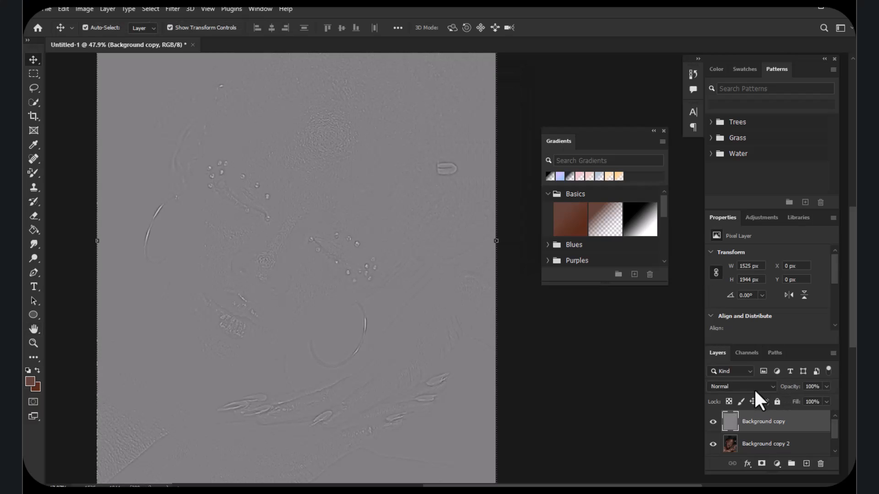
Blend the High Pass layer into the retouched skin using Linear Light
{"action": "left_click", "coordinate": [753, 389]}
{"action": "left_click", "coordinate": [737, 420]}
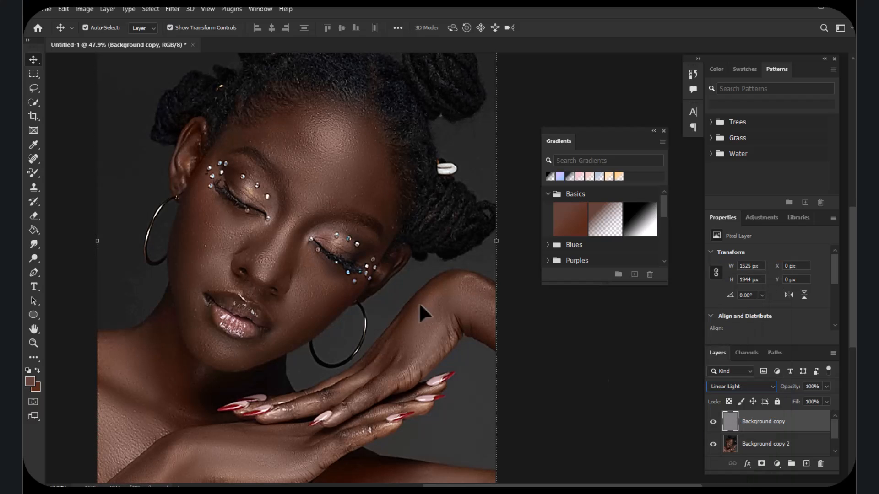
{"action": "scroll", "coordinate": [271, 227], "scroll_direction": "down", "scroll_amount": 5}
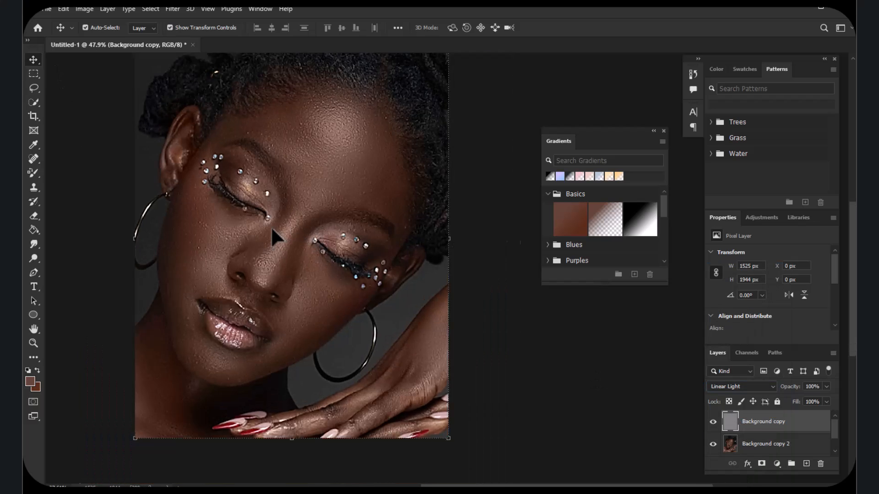
{"action": "scroll", "coordinate": [259, 243], "scroll_direction": "up", "scroll_amount": 3}
{"action": "scroll", "coordinate": [259, 244], "scroll_direction": "up", "scroll_amount": 1}
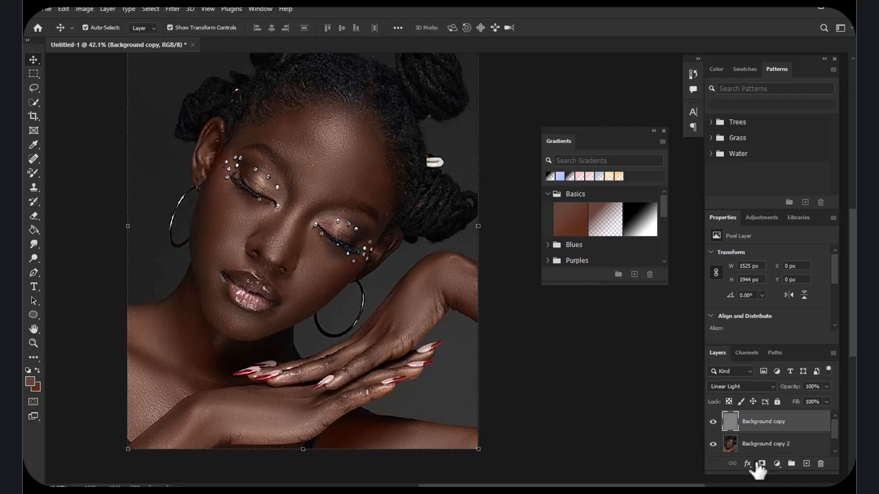
Compare the retouched portrait with the original by toggling the visibility of the Background copy and Background copy 2 layers
{"action": "left_click", "coordinate": [713, 422]}
{"action": "left_click", "coordinate": [713, 421]}
{"action": "left_click", "coordinate": [713, 444]}
{"action": "left_click", "coordinate": [713, 422]}
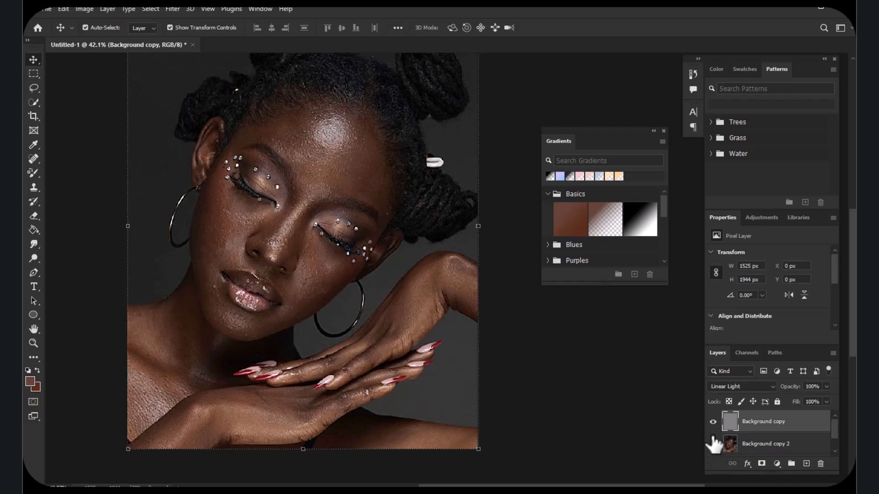
{"action": "left_click", "coordinate": [713, 443]}
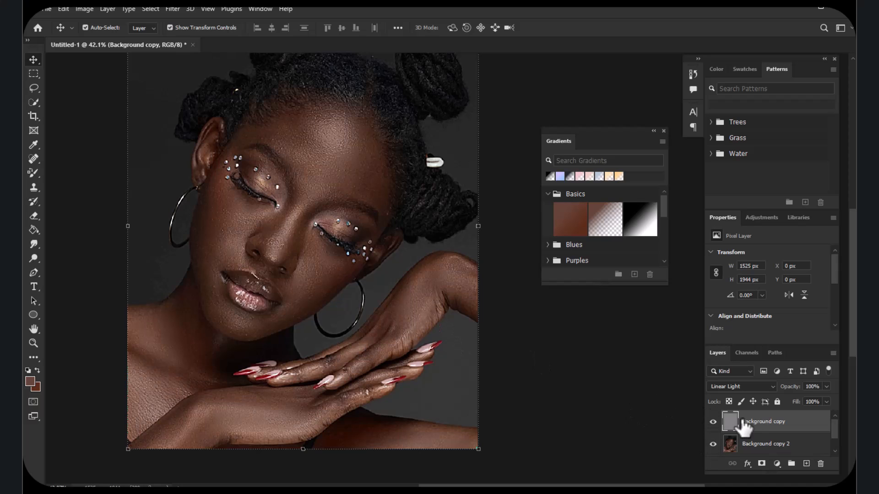
{"action": "scroll", "coordinate": [310, 290], "scroll_direction": "down", "scroll_amount": 2}
{"action": "scroll", "coordinate": [309, 290], "scroll_direction": "up", "scroll_amount": 2}
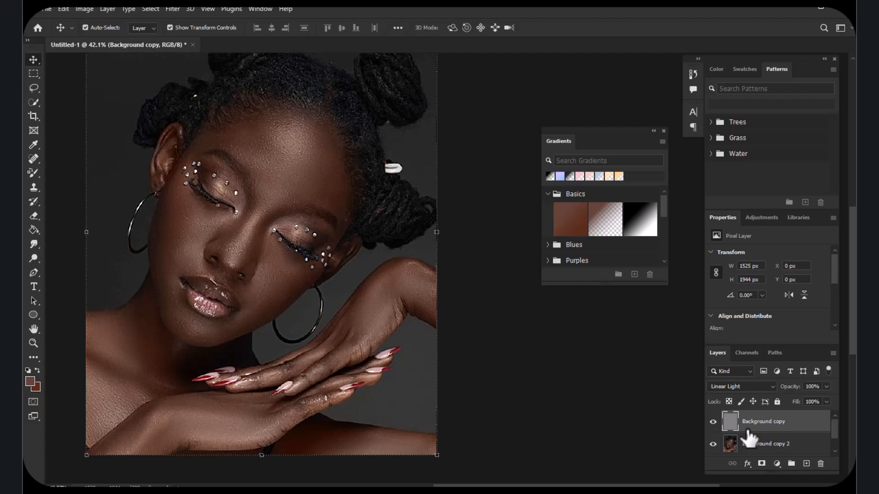
Merge the Background copy and Background copy 2 layers into one layer
{"action": "left_click", "coordinate": [780, 445], "text": "ctrl"}
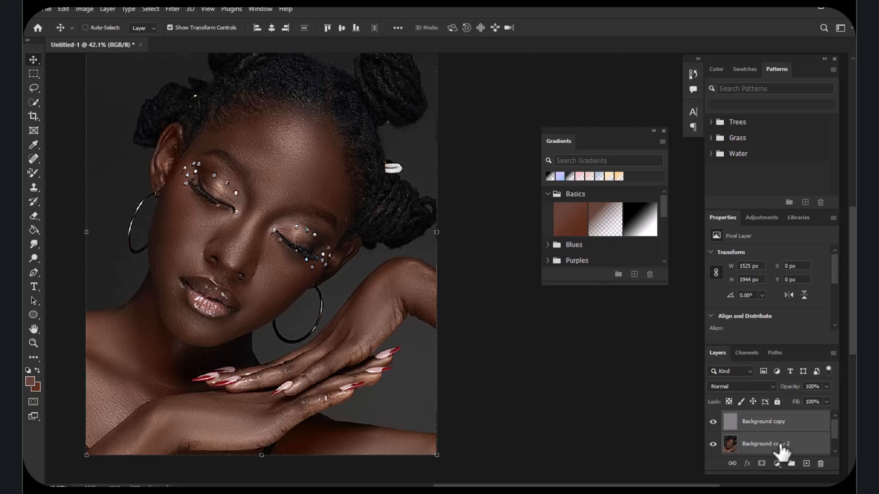
{"action": "key", "text": "ctrl+e"}
{"action": "scroll", "coordinate": [414, 350], "scroll_direction": "down", "scroll_amount": 2}
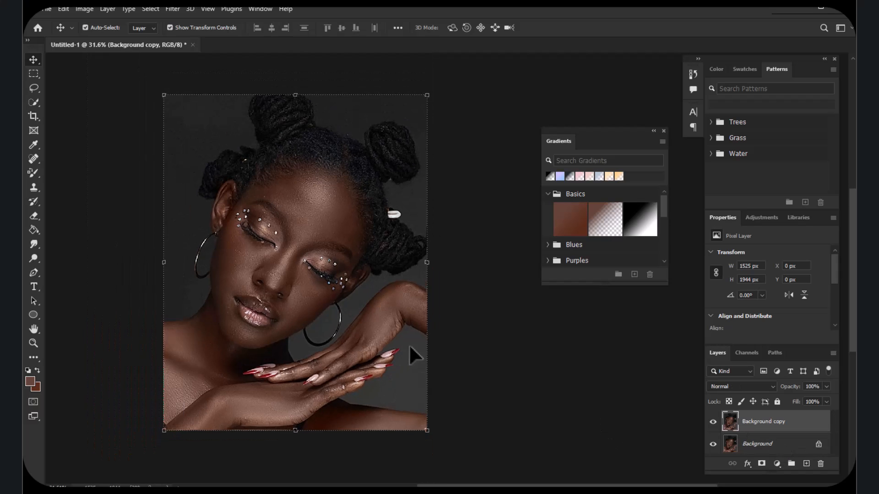
Touch up the skin along the jaw beside the mouth with the Content-Aware Spot Healing Brush at size 15
{"action": "scroll", "coordinate": [323, 317], "scroll_direction": "up", "scroll_amount": 4}
{"action": "scroll", "coordinate": [243, 284], "scroll_direction": "up", "scroll_amount": 5}
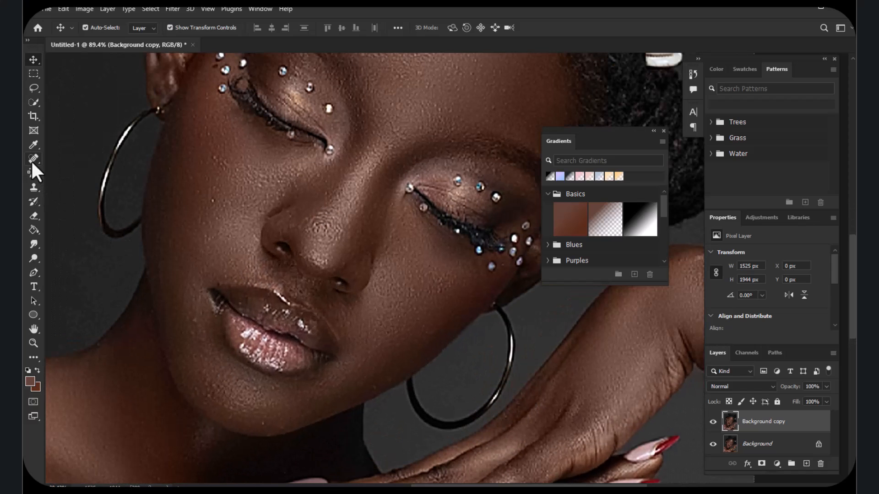
{"action": "left_click", "coordinate": [33, 159]}
{"action": "scroll", "coordinate": [190, 322], "scroll_direction": "up", "scroll_amount": 3}
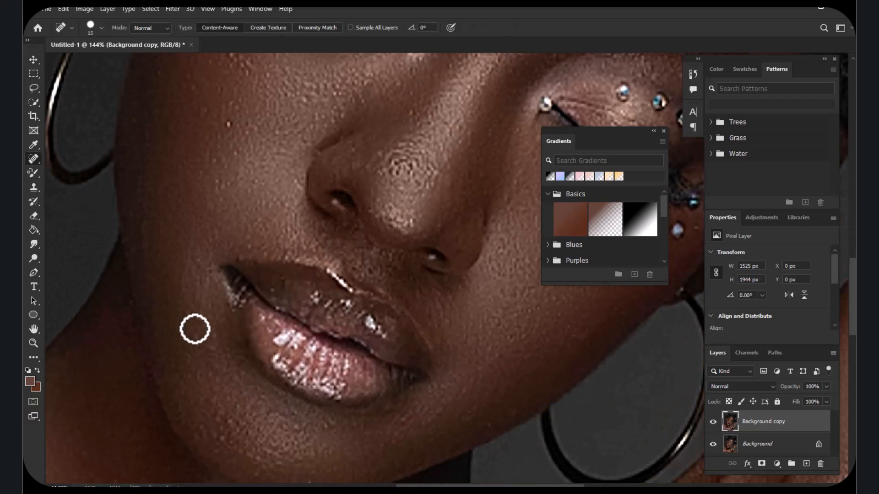
{"action": "scroll", "coordinate": [194, 329], "scroll_direction": "up", "scroll_amount": 3}
{"action": "right_click", "coordinate": [28, 160]}
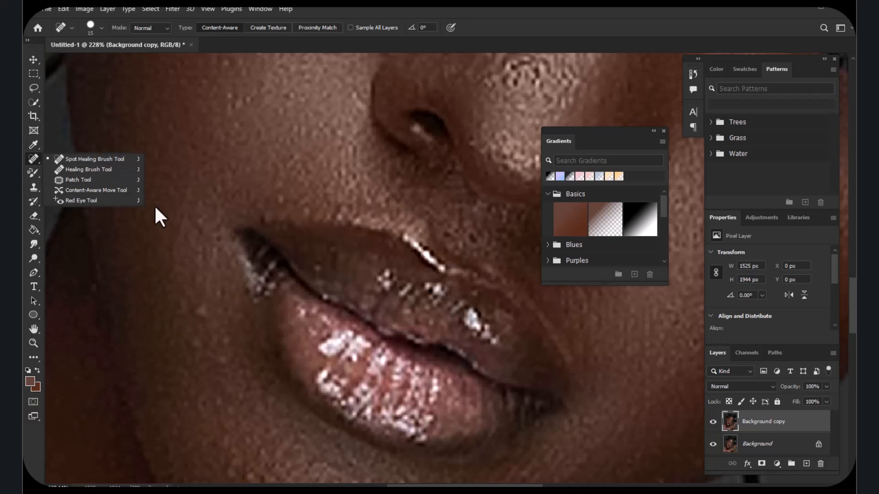
{"action": "left_click", "coordinate": [102, 159]}
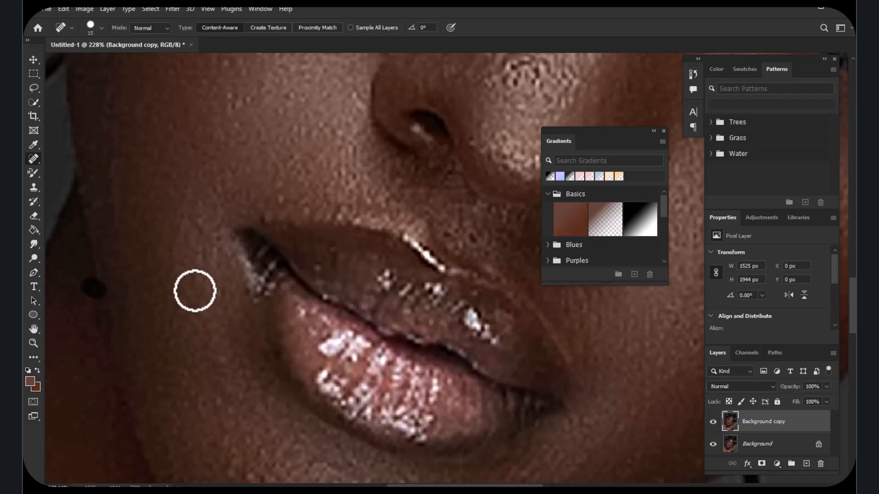
{"action": "scroll", "coordinate": [199, 290], "scroll_direction": "down", "scroll_amount": 6}
{"action": "scroll", "coordinate": [398, 252], "scroll_direction": "down", "scroll_amount": 2}
Set the foreground color to black (000000) and add a new empty layer above Background copy
{"action": "scroll", "coordinate": [293, 232], "scroll_direction": "up", "scroll_amount": 4}
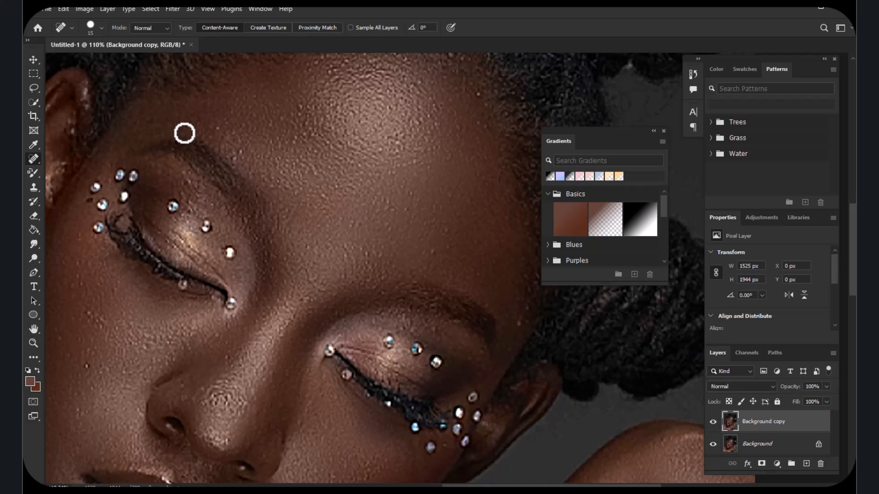
{"action": "scroll", "coordinate": [221, 281], "scroll_direction": "down", "scroll_amount": 5}
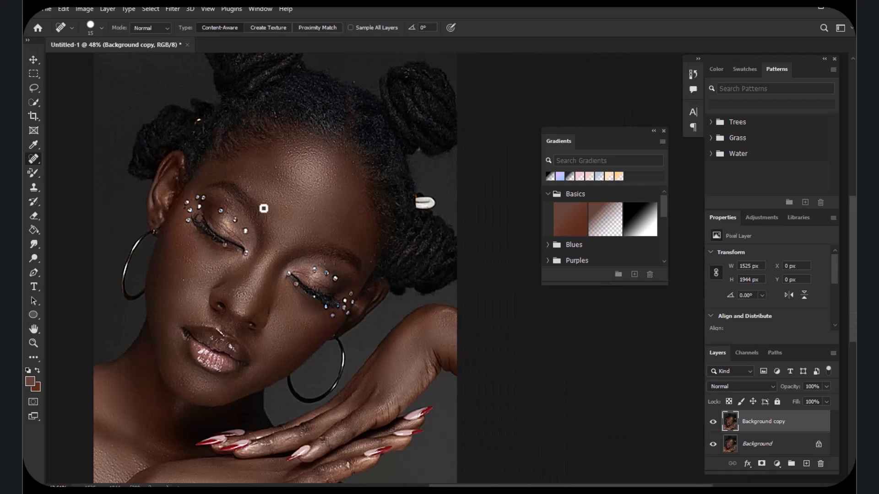
{"action": "scroll", "coordinate": [294, 248], "scroll_direction": "up", "scroll_amount": 5}
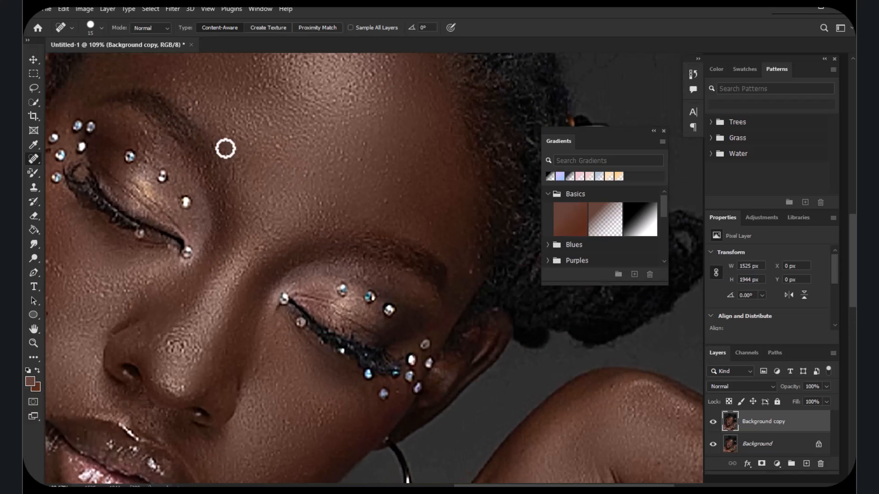
{"action": "left_click", "coordinate": [34, 88]}
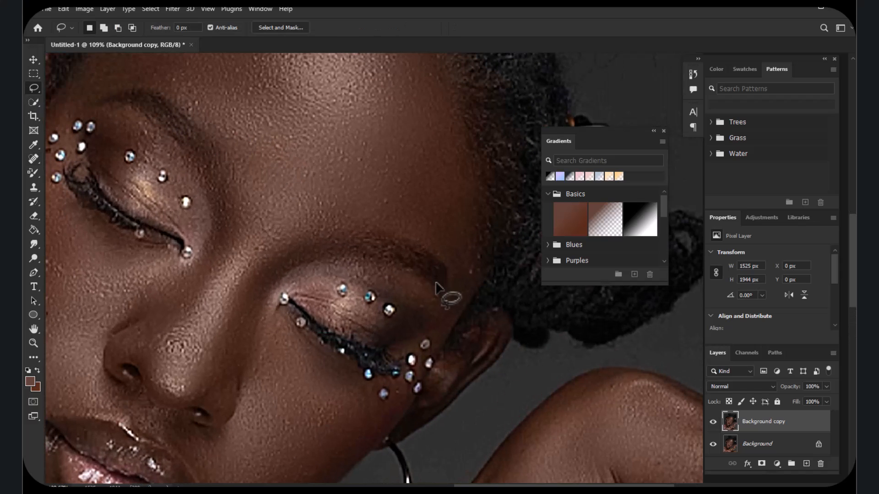
{"action": "left_click", "coordinate": [31, 379]}
{"action": "left_click_drag", "start_coordinate": [673, 235], "coordinate": [609, 267]}
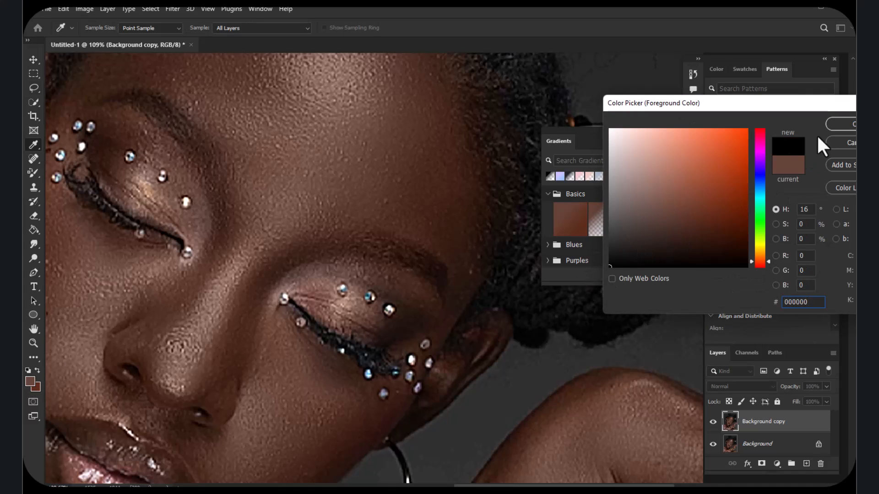
{"action": "left_click", "coordinate": [840, 125]}
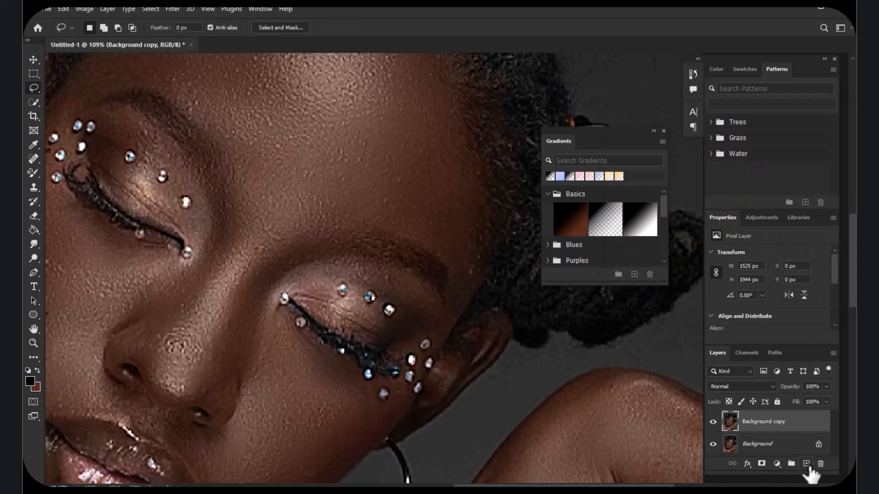
{"action": "left_click", "coordinate": [806, 464]}
Paint over both eyebrows in black on the new layer using the Brush Tool at size 45
{"action": "scroll", "coordinate": [73, 175], "scroll_direction": "up", "scroll_amount": 1}
{"action": "left_click", "coordinate": [29, 169]}
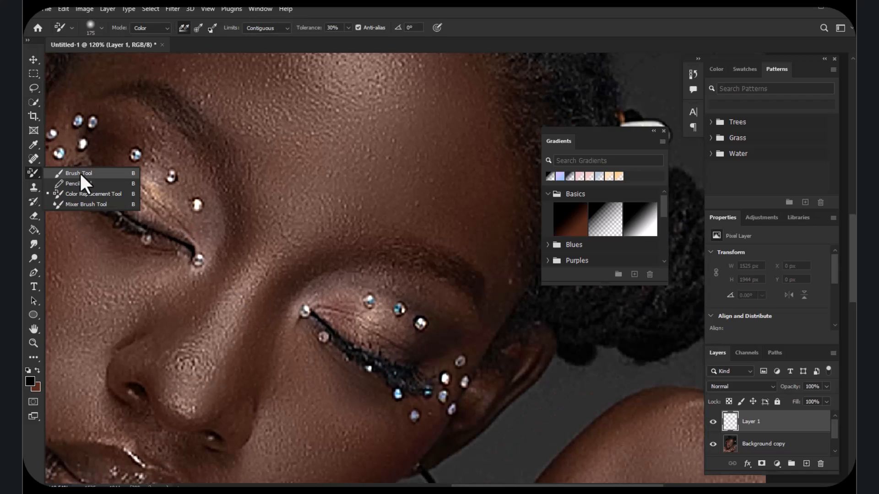
{"action": "left_click", "coordinate": [79, 173]}
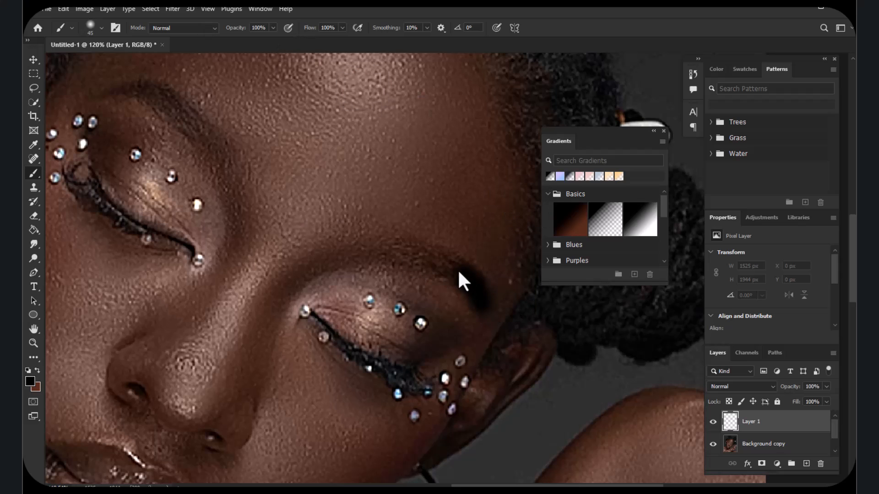
{"action": "scroll", "coordinate": [232, 175], "scroll_direction": "down", "scroll_amount": 3}
{"action": "scroll", "coordinate": [209, 161], "scroll_direction": "up", "scroll_amount": 2}
{"action": "mouse_move", "coordinate": [197, 156]}
{"action": "left_mouse_down"}
{"action": "mouse_move", "coordinate": [241, 156]}
{"action": "mouse_move", "coordinate": [291, 213]}
{"action": "left_mouse_up"}
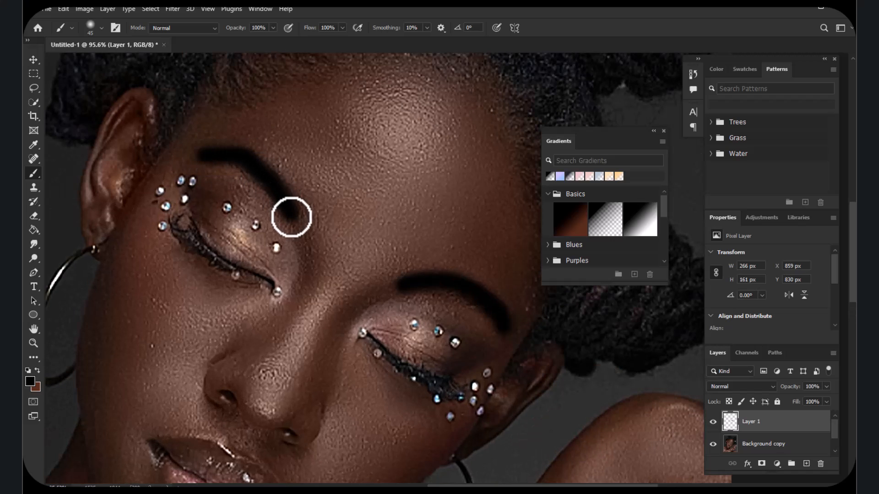
Set the brush smoothing to 100%, test it with strokes across the forehead and undo them
{"action": "left_click", "coordinate": [426, 27]}
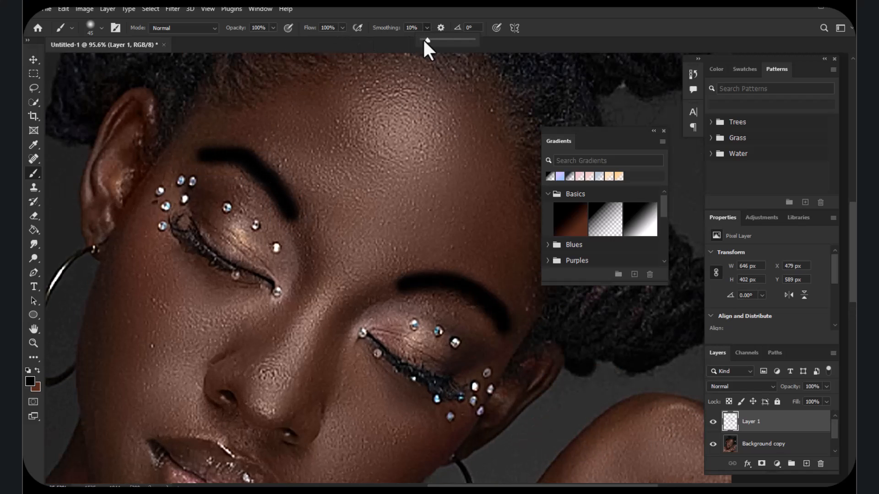
{"action": "left_click_drag", "start_coordinate": [461, 40], "coordinate": [475, 41]}
{"action": "mouse_move", "coordinate": [499, 231]}
{"action": "left_mouse_down"}
{"action": "mouse_move", "coordinate": [436, 210]}
{"action": "mouse_move", "coordinate": [392, 264]}
{"action": "mouse_move", "coordinate": [364, 229]}
{"action": "left_mouse_up"}
{"action": "left_click_drag", "start_coordinate": [374, 178], "coordinate": [373, 170]}
{"action": "left_click", "coordinate": [61, 8]}
{"action": "left_click", "coordinate": [74, 22]}
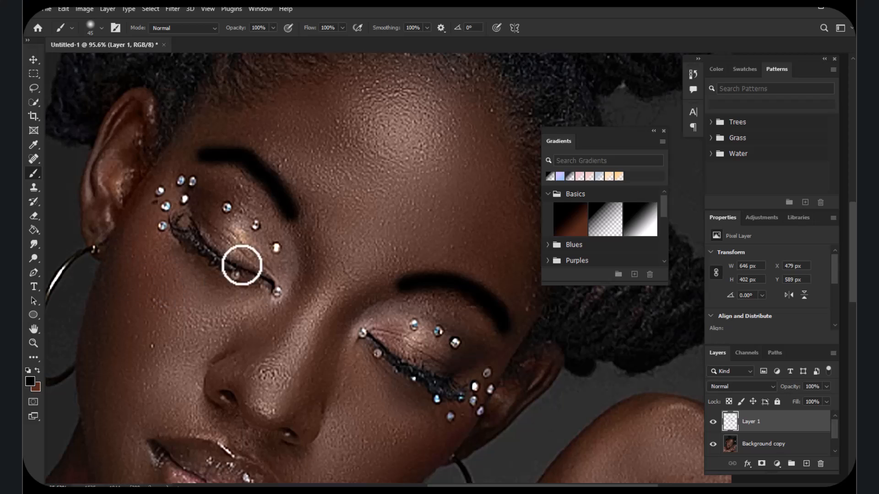
Change the blend mode of the painted eyebrow layer to Soft Light
{"action": "left_click", "coordinate": [739, 385]}
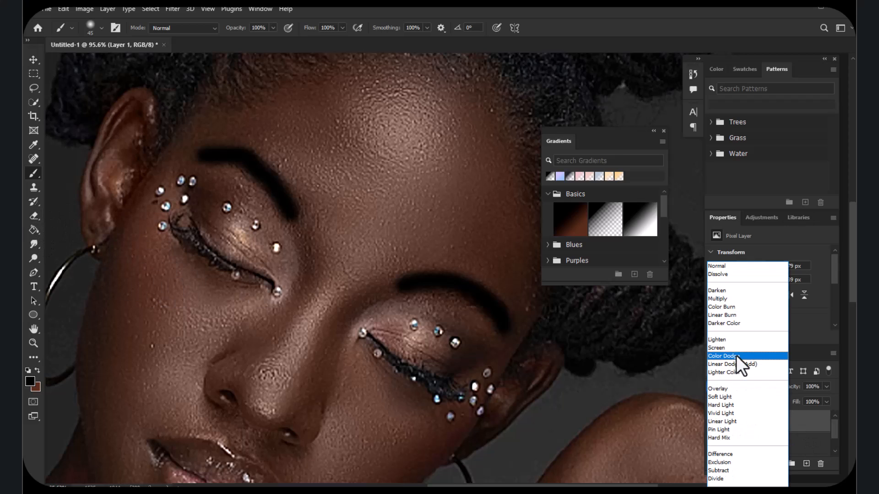
{"action": "left_click", "coordinate": [740, 397]}
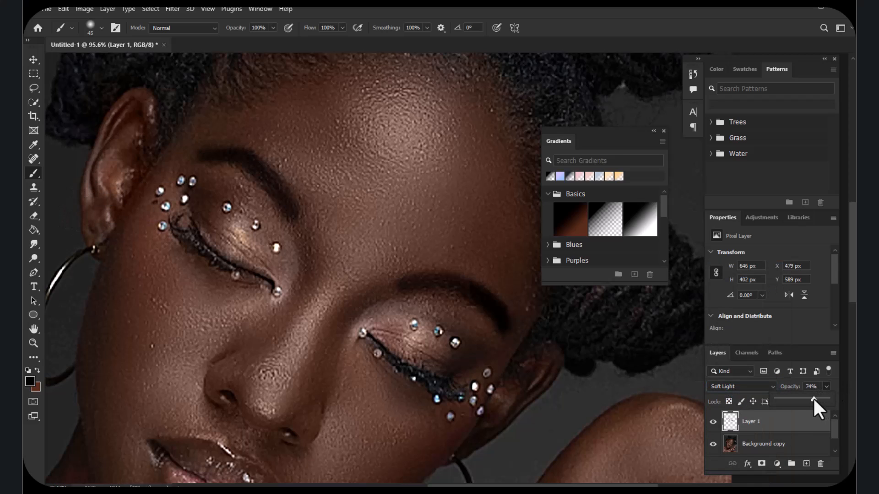
Lower the opacity of the Soft Light eyebrow layer to 70%
{"action": "left_click_drag", "start_coordinate": [813, 397], "coordinate": [811, 397]}
{"action": "scroll", "coordinate": [474, 363], "scroll_direction": "down", "scroll_amount": 4}
{"action": "scroll", "coordinate": [332, 253], "scroll_direction": "up", "scroll_amount": 4}
Soften the painted edges of both eyebrows with the Eraser Tool, going from size 60 to size 100
{"action": "left_click", "coordinate": [34, 216]}
{"action": "mouse_move", "coordinate": [466, 313]}
{"action": "left_mouse_down"}
{"action": "mouse_move", "coordinate": [435, 312]}
{"action": "mouse_move", "coordinate": [444, 316]}
{"action": "left_mouse_up"}
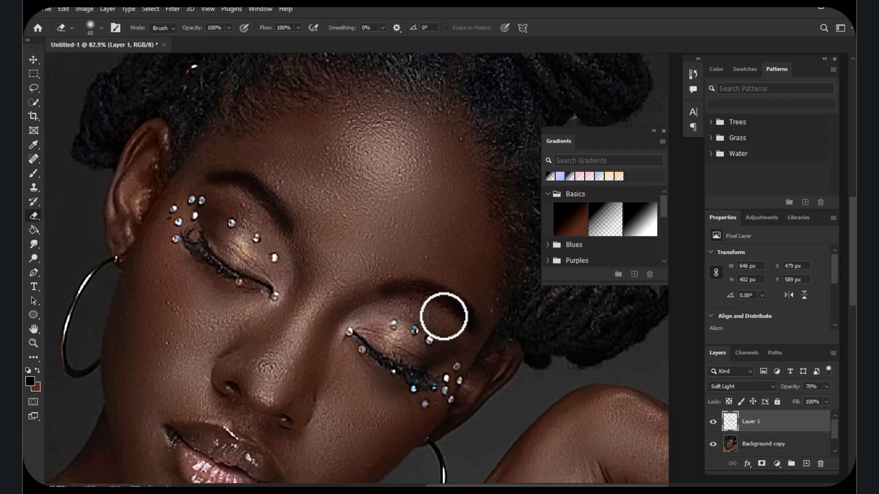
{"action": "mouse_move", "coordinate": [443, 315]}
{"action": "left_mouse_down"}
{"action": "mouse_move", "coordinate": [447, 304]}
{"action": "mouse_move", "coordinate": [435, 314]}
{"action": "mouse_move", "coordinate": [473, 357]}
{"action": "mouse_move", "coordinate": [476, 298]}
{"action": "mouse_move", "coordinate": [494, 329]}
{"action": "mouse_move", "coordinate": [372, 294]}
{"action": "mouse_move", "coordinate": [406, 318]}
{"action": "mouse_move", "coordinate": [478, 347]}
{"action": "mouse_move", "coordinate": [475, 333]}
{"action": "left_mouse_up"}
{"action": "mouse_move", "coordinate": [262, 178]}
{"action": "left_mouse_down"}
{"action": "mouse_move", "coordinate": [201, 179]}
{"action": "mouse_move", "coordinate": [218, 209]}
{"action": "mouse_move", "coordinate": [197, 185]}
{"action": "mouse_move", "coordinate": [202, 165]}
{"action": "mouse_move", "coordinate": [265, 161]}
{"action": "mouse_move", "coordinate": [286, 173]}
{"action": "mouse_move", "coordinate": [314, 266]}
{"action": "mouse_move", "coordinate": [300, 219]}
{"action": "left_mouse_up"}
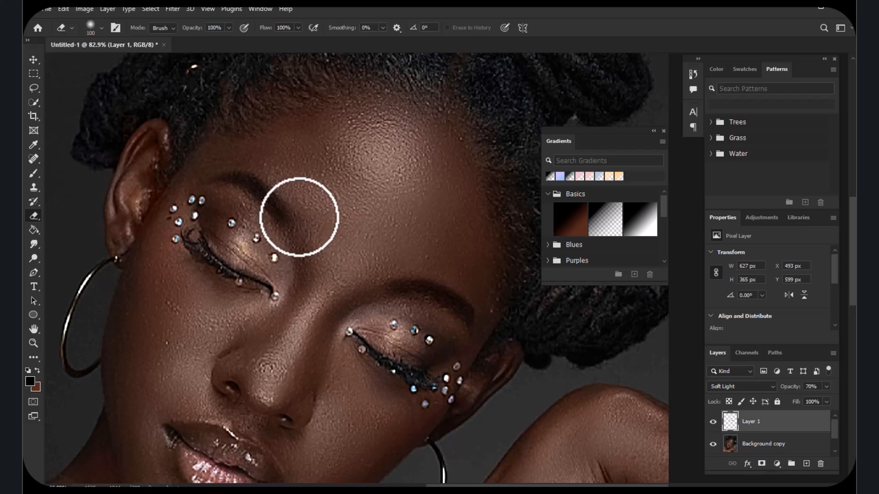
{"action": "scroll", "coordinate": [314, 212], "scroll_direction": "down", "scroll_amount": 5}
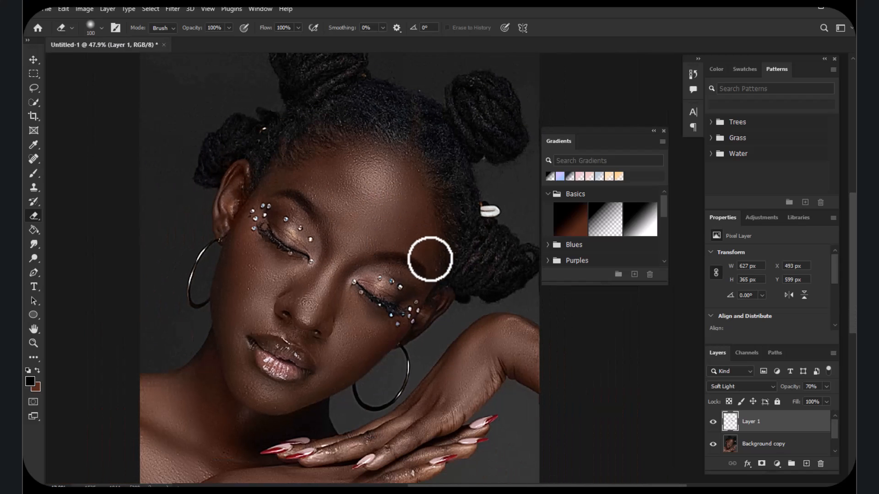
Compare the portrait with and without the eyebrow layer and reduce the layer's opacity to 60%
{"action": "left_click", "coordinate": [712, 421]}
{"action": "left_click", "coordinate": [713, 422]}
{"action": "scroll", "coordinate": [361, 206], "scroll_direction": "down", "scroll_amount": 4}
{"action": "scroll", "coordinate": [362, 211], "scroll_direction": "up", "scroll_amount": 3}
{"action": "scroll", "coordinate": [363, 211], "scroll_direction": "up", "scroll_amount": 2}
{"action": "left_click", "coordinate": [826, 386]}
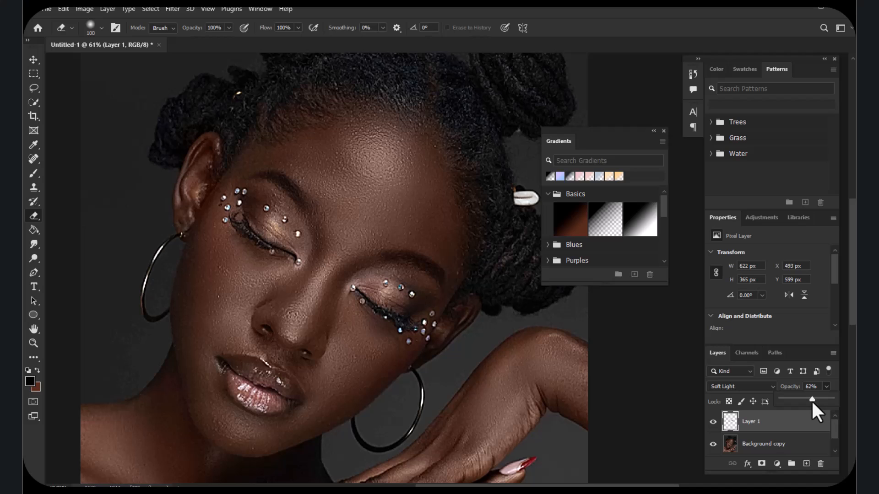
{"action": "scroll", "coordinate": [372, 225], "scroll_direction": "down", "scroll_amount": 2}
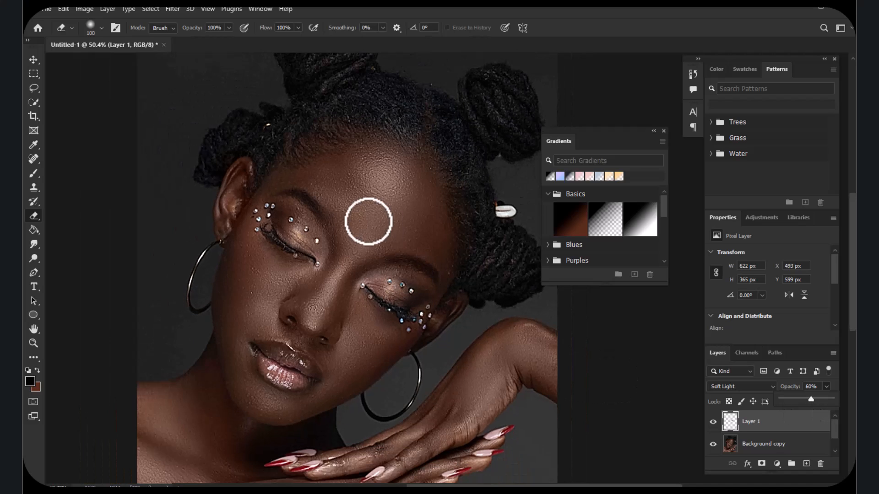
Check the eyebrow layer by hiding and showing it, and merge it down into Background copy
{"action": "left_click", "coordinate": [713, 421]}
{"action": "left_click", "coordinate": [713, 421]}
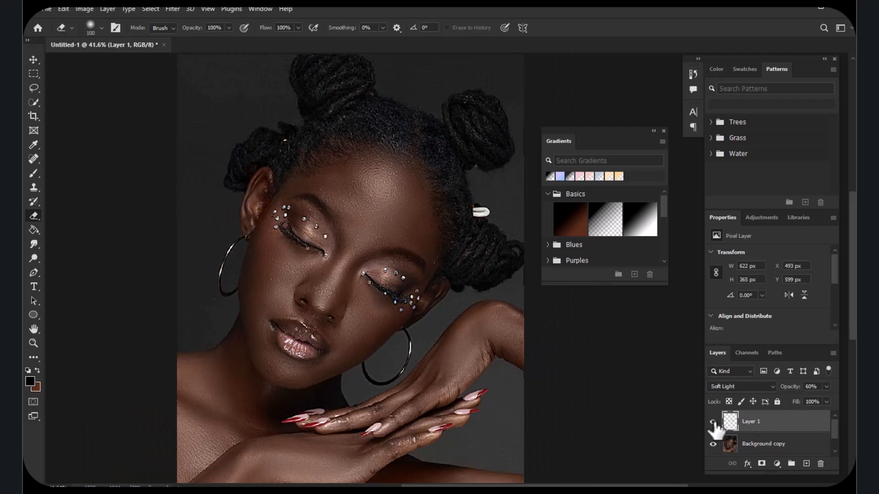
{"action": "key", "text": "Delete"}
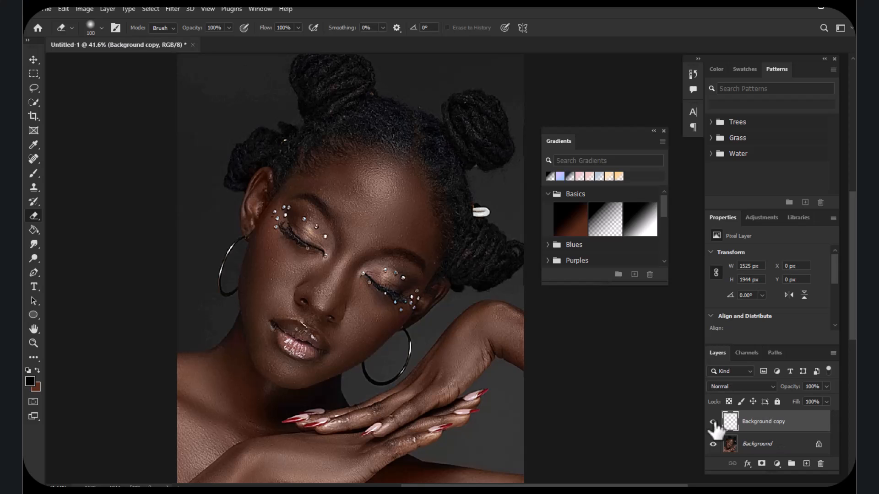
{"action": "scroll", "coordinate": [276, 245], "scroll_direction": "down", "scroll_amount": 3}
{"action": "scroll", "coordinate": [471, 308], "scroll_direction": "up", "scroll_amount": 4}
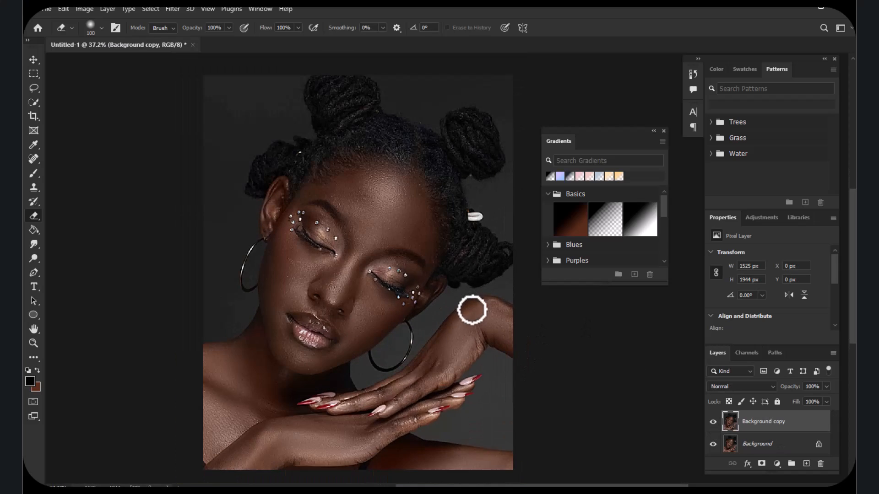
Sample a brown skin tone near the mouth and even the skin color around the lips with the Color Replacement Tool at size 175
{"action": "scroll", "coordinate": [265, 348], "scroll_direction": "up", "scroll_amount": 5}
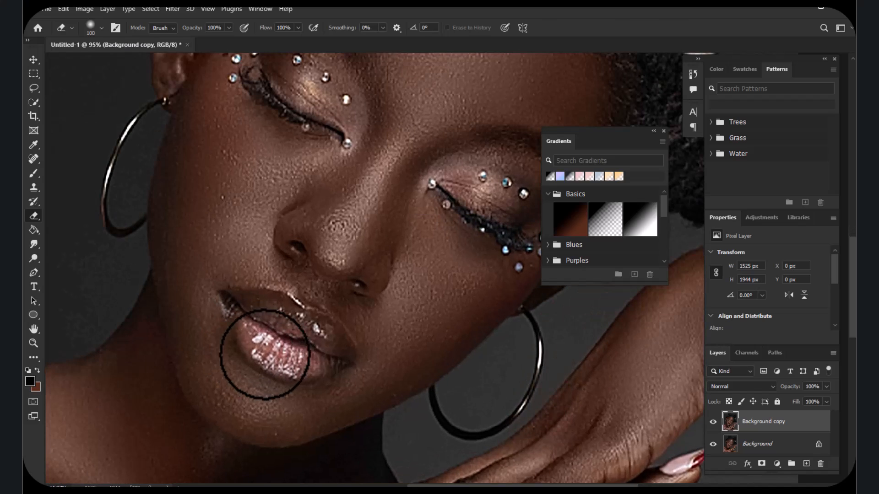
{"action": "left_click", "coordinate": [33, 145]}
{"action": "left_click", "coordinate": [235, 259]}
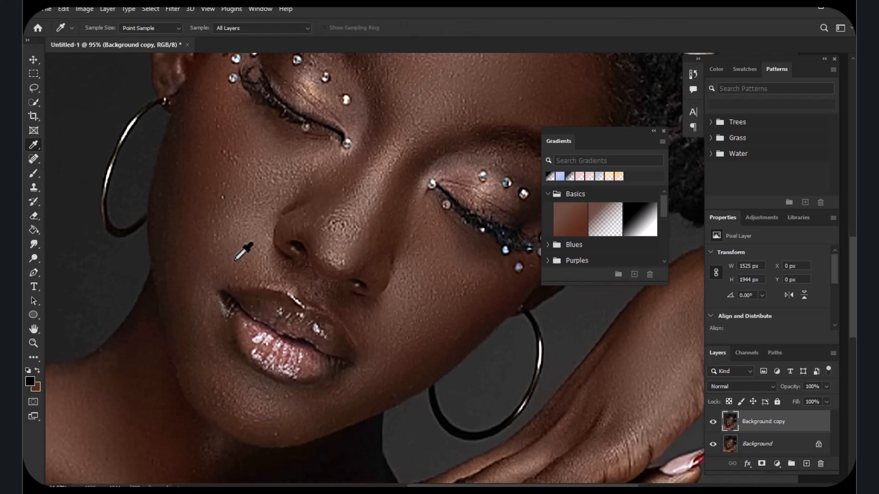
{"action": "left_click_drag", "start_coordinate": [211, 344], "coordinate": [213, 323]}
{"action": "left_click", "coordinate": [33, 173]}
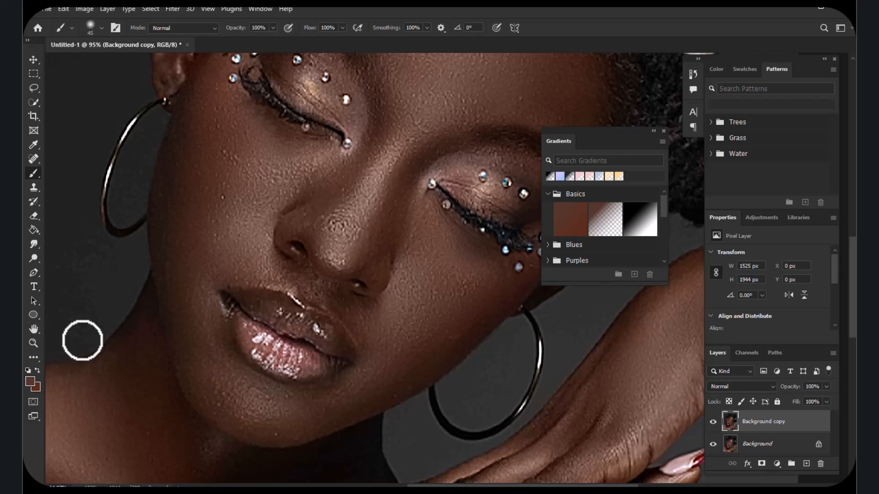
{"action": "right_click", "coordinate": [37, 169]}
{"action": "left_click", "coordinate": [67, 193]}
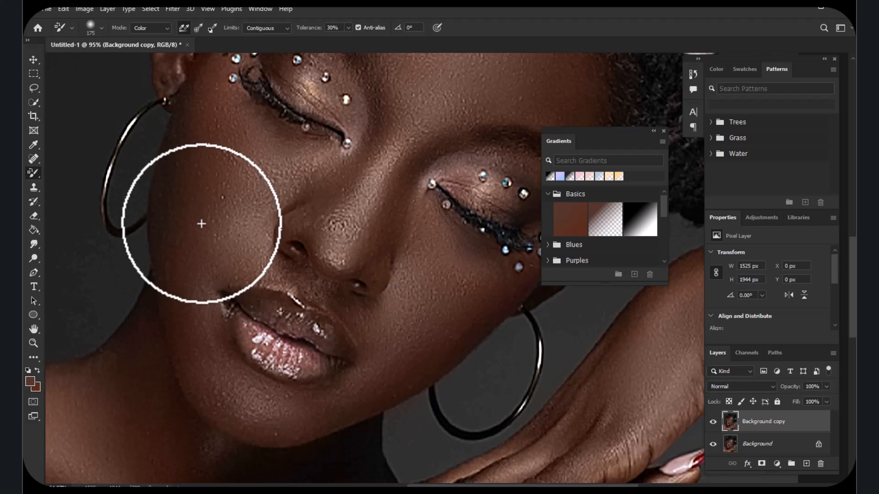
{"action": "scroll", "coordinate": [212, 242], "scroll_direction": "down", "scroll_amount": 5}
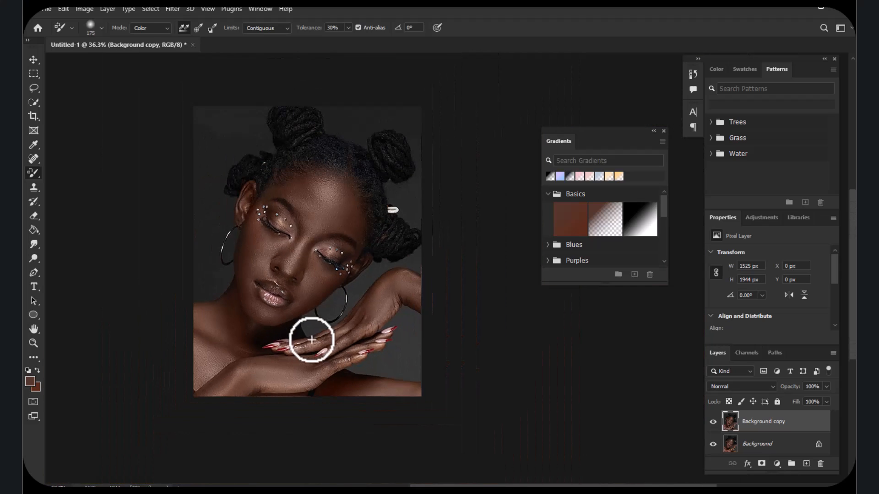
Compare Background copy with the original image and duplicate Background copy as a new layer
{"action": "scroll", "coordinate": [281, 240], "scroll_direction": "up", "scroll_amount": 1}
{"action": "left_click", "coordinate": [712, 422]}
{"action": "left_click", "coordinate": [713, 421]}
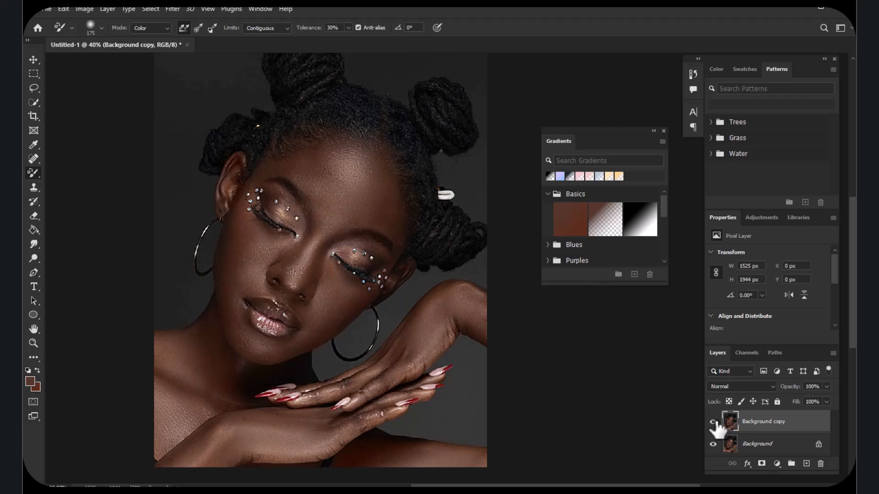
{"action": "right_click", "coordinate": [796, 425]}
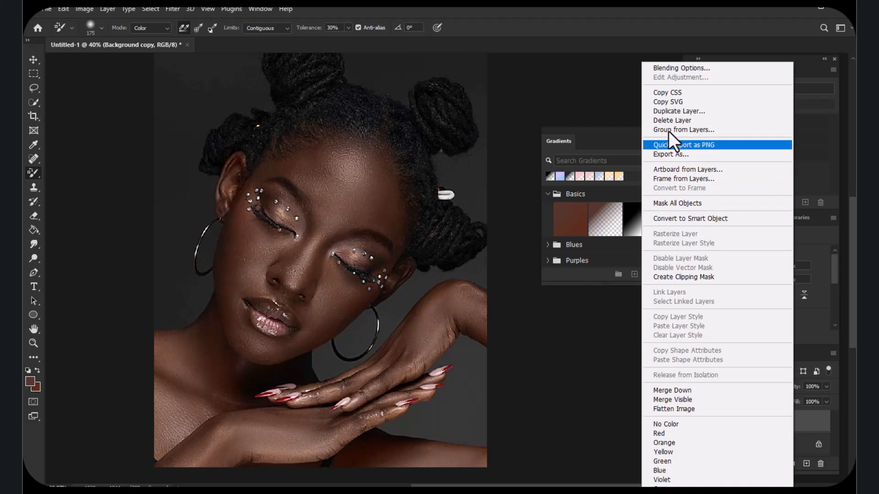
{"action": "left_click", "coordinate": [677, 112]}
{"action": "left_click", "coordinate": [527, 125]}
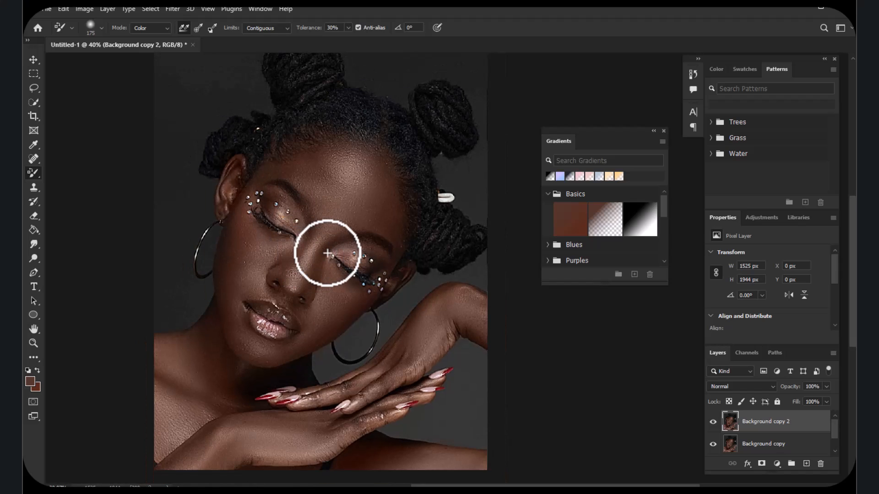
{"action": "scroll", "coordinate": [324, 249], "scroll_direction": "up", "scroll_amount": 1}
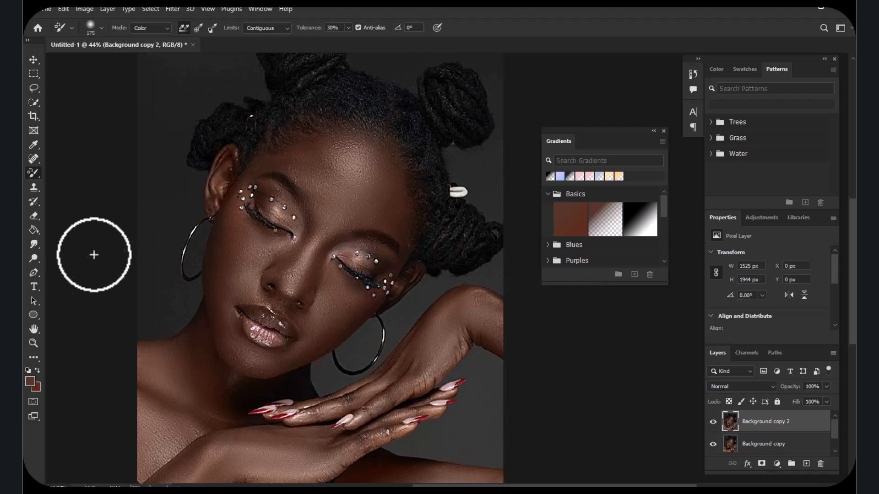
Brighten the skin highlights on the duplicate layer with the Dodge Tool set to Midtones, 64% exposure and size 175
{"action": "left_click", "coordinate": [35, 259]}
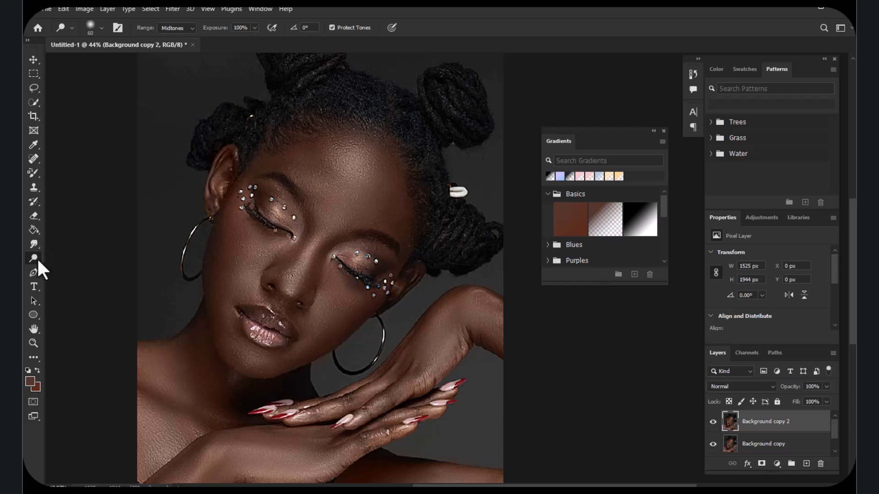
{"action": "left_click_drag", "start_coordinate": [33, 262], "coordinate": [63, 262]}
{"action": "left_click_drag", "start_coordinate": [237, 39], "coordinate": [236, 40]}
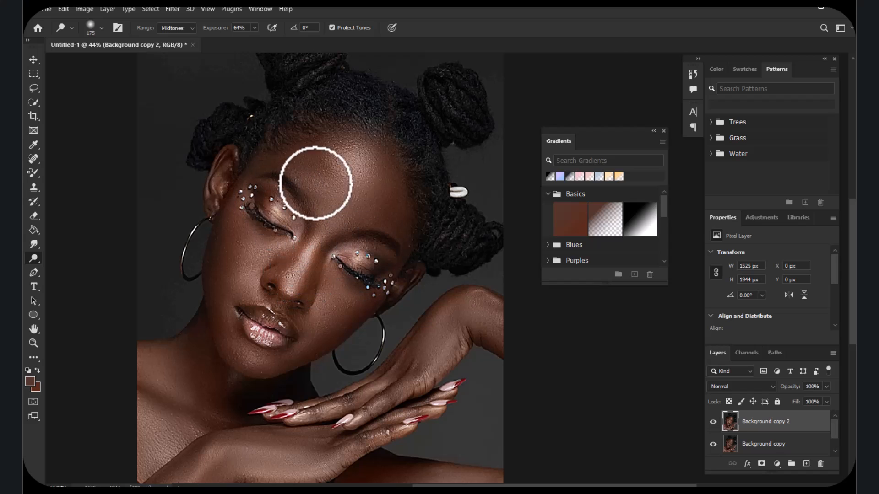
{"action": "scroll", "coordinate": [302, 183], "scroll_direction": "down", "scroll_amount": 1}
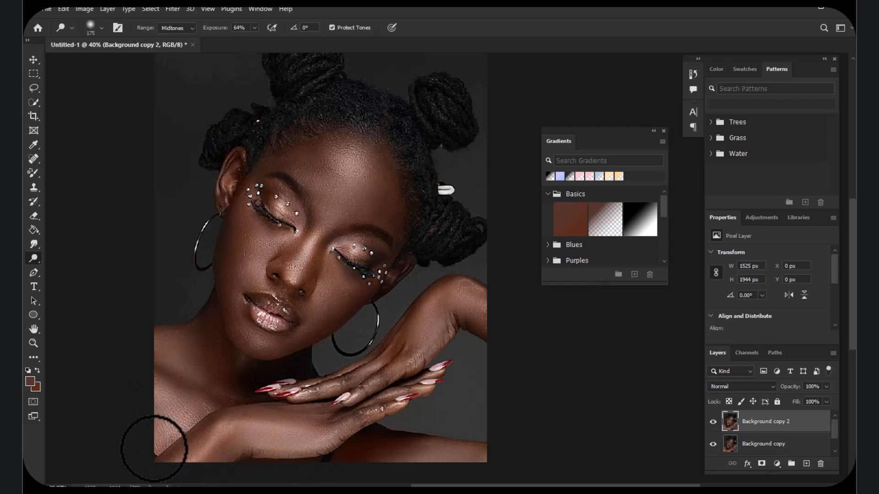
{"action": "scroll", "coordinate": [255, 398], "scroll_direction": "down", "scroll_amount": 4}
{"action": "scroll", "coordinate": [277, 329], "scroll_direction": "down", "scroll_amount": 1}
{"action": "scroll", "coordinate": [256, 316], "scroll_direction": "up", "scroll_amount": 4}
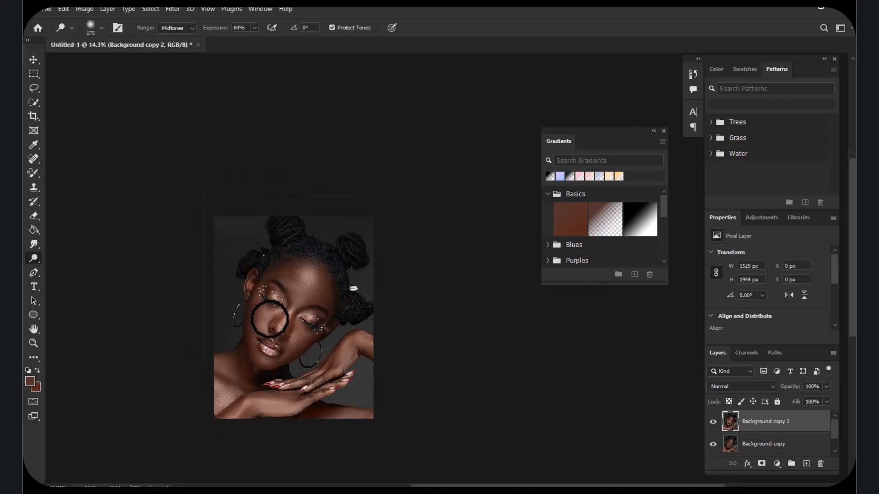
Check the dodged layer against the one below and dodge the hair buns around the head
{"action": "left_click", "coordinate": [713, 422]}
{"action": "left_click", "coordinate": [713, 422]}
{"action": "scroll", "coordinate": [371, 176], "scroll_direction": "up", "scroll_amount": 2}
{"action": "left_click_drag", "start_coordinate": [399, 217], "coordinate": [421, 236]}
{"action": "mouse_move", "coordinate": [247, 164]}
{"action": "left_mouse_down"}
{"action": "mouse_move", "coordinate": [237, 185]}
{"action": "mouse_move", "coordinate": [273, 173]}
{"action": "mouse_move", "coordinate": [252, 168]}
{"action": "left_mouse_up"}
{"action": "left_click_drag", "start_coordinate": [206, 258], "coordinate": [183, 247]}
{"action": "mouse_move", "coordinate": [423, 330]}
{"action": "left_mouse_down"}
{"action": "mouse_move", "coordinate": [413, 370]}
{"action": "mouse_move", "coordinate": [380, 307]}
{"action": "mouse_move", "coordinate": [387, 288]}
{"action": "mouse_move", "coordinate": [404, 338]}
{"action": "mouse_move", "coordinate": [363, 254]}
{"action": "mouse_move", "coordinate": [370, 242]}
{"action": "mouse_move", "coordinate": [386, 283]}
{"action": "mouse_move", "coordinate": [289, 216]}
{"action": "mouse_move", "coordinate": [327, 221]}
{"action": "mouse_move", "coordinate": [292, 212]}
{"action": "mouse_move", "coordinate": [369, 247]}
{"action": "left_mouse_up"}
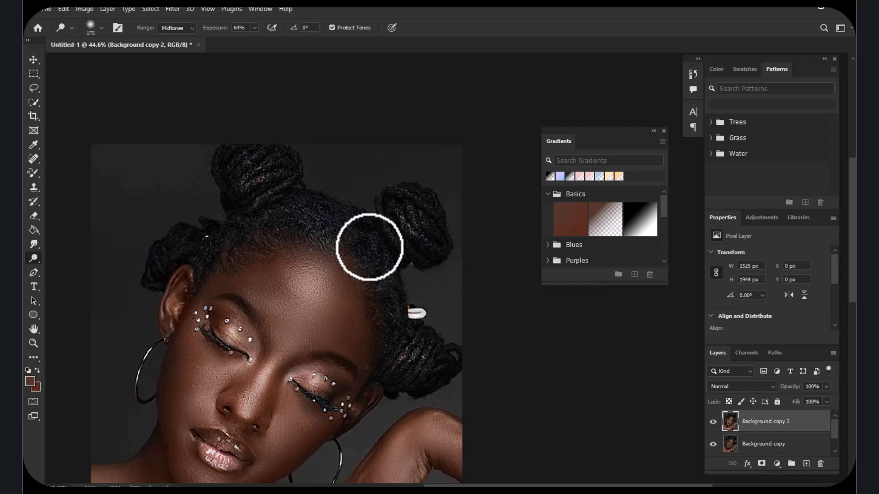
Compare the portrait with and without the dodged layer, examining the face close up and the whole image
{"action": "scroll", "coordinate": [369, 247], "scroll_direction": "down", "scroll_amount": 5}
{"action": "scroll", "coordinate": [371, 246], "scroll_direction": "up", "scroll_amount": 3}
{"action": "left_click", "coordinate": [713, 421]}
{"action": "left_click", "coordinate": [712, 421]}
{"action": "left_click", "coordinate": [712, 421]}
{"action": "left_click", "coordinate": [713, 421]}
{"action": "left_click", "coordinate": [753, 445]}
{"action": "left_click", "coordinate": [760, 422]}
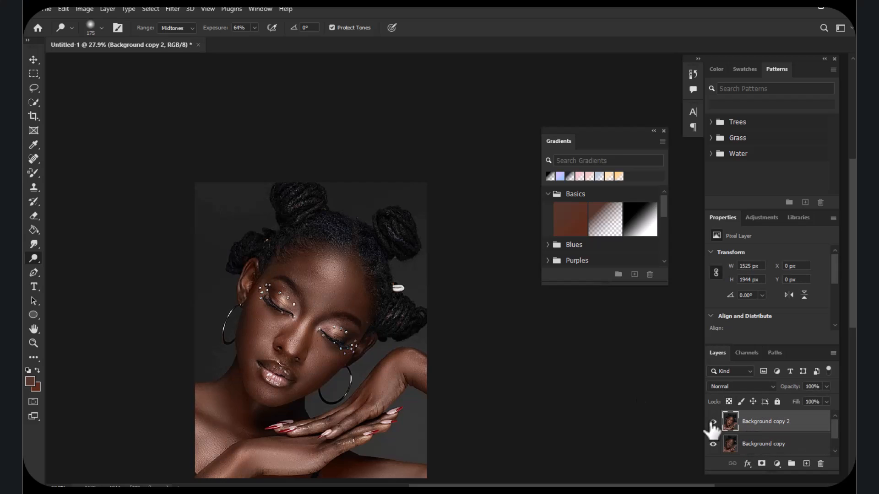
{"action": "scroll", "coordinate": [345, 297], "scroll_direction": "down", "scroll_amount": 2}
{"action": "scroll", "coordinate": [370, 317], "scroll_direction": "up", "scroll_amount": 3}
{"action": "scroll", "coordinate": [298, 307], "scroll_direction": "down", "scroll_amount": 1}
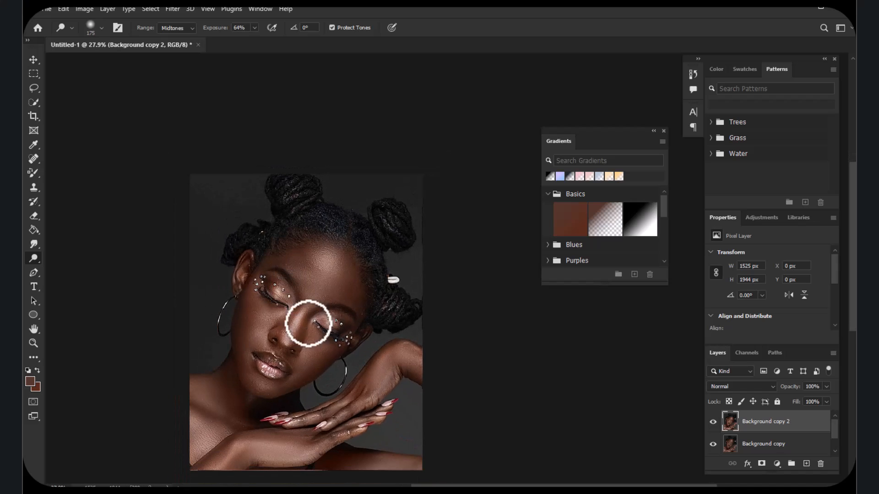
{"action": "scroll", "coordinate": [265, 369], "scroll_direction": "up", "scroll_amount": 3}
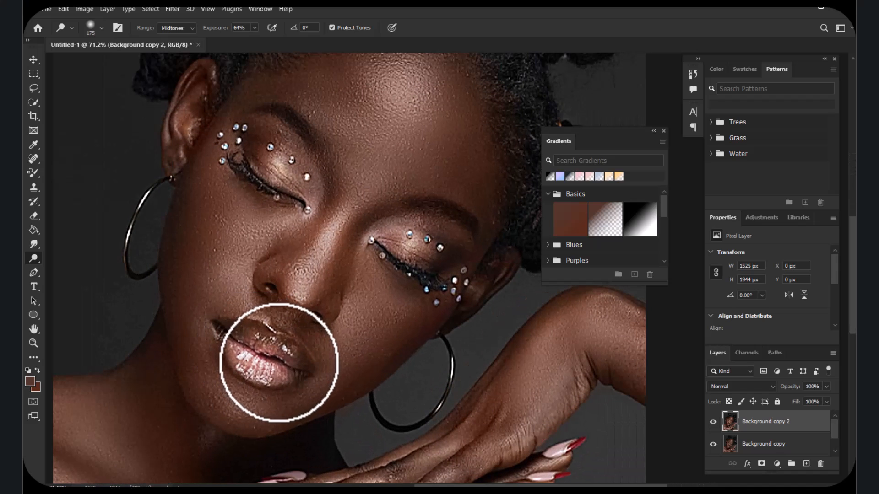
{"action": "scroll", "coordinate": [317, 361], "scroll_direction": "down", "scroll_amount": 4}
{"action": "scroll", "coordinate": [341, 293], "scroll_direction": "down", "scroll_amount": 1}
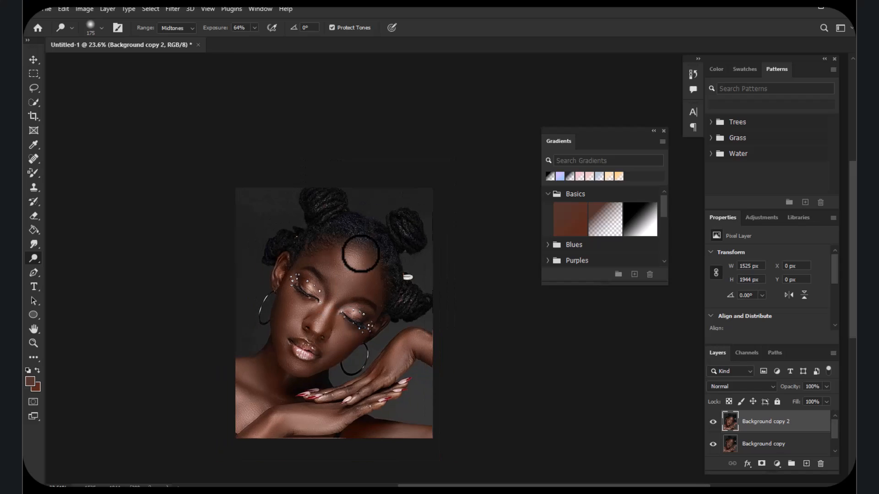
Open the Camera Raw Filter on the dodged layer and raise Saturation to +43
{"action": "scroll", "coordinate": [367, 251], "scroll_direction": "up", "scroll_amount": 2}
{"action": "left_click", "coordinate": [172, 8]}
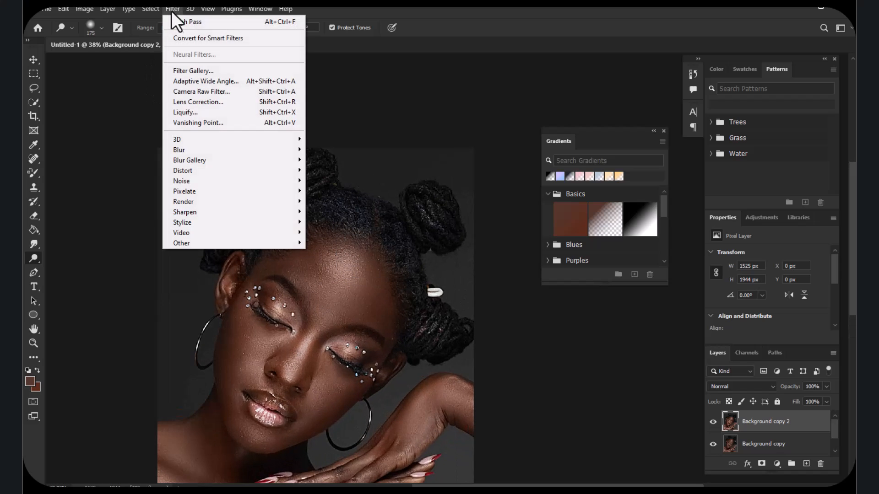
{"action": "left_click", "coordinate": [189, 90]}
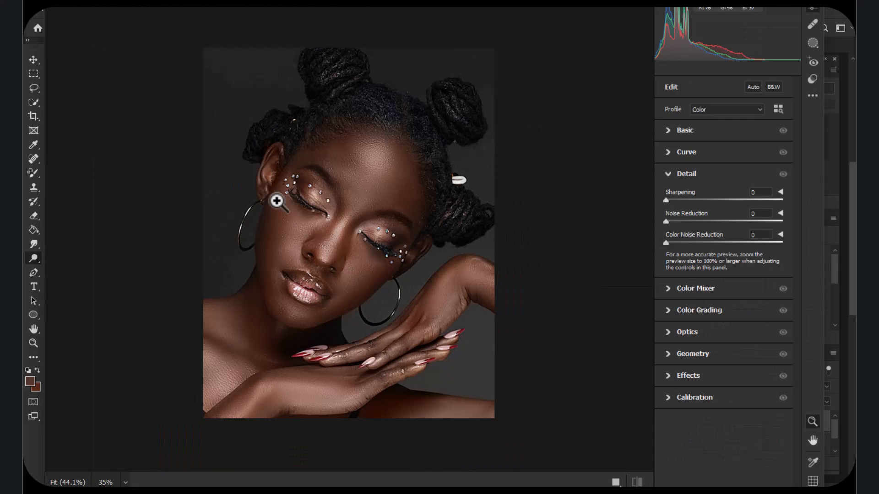
{"action": "scroll", "coordinate": [298, 215], "scroll_direction": "down", "scroll_amount": 3}
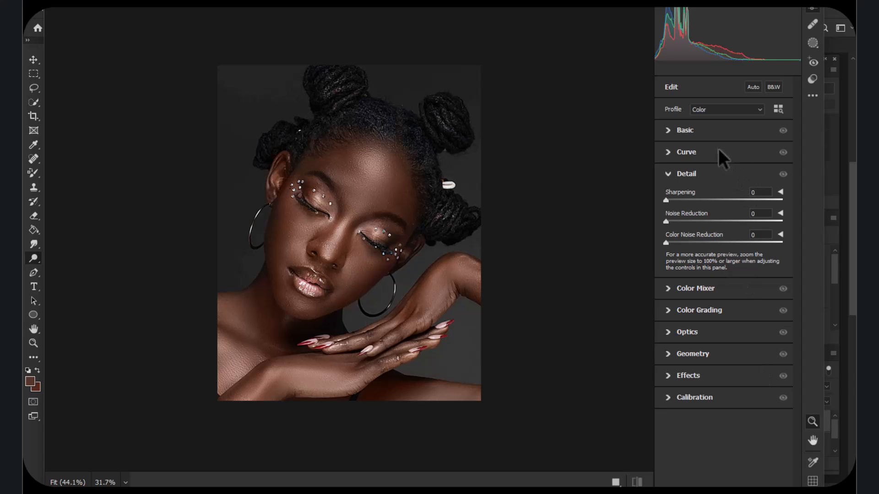
{"action": "left_click", "coordinate": [699, 130]}
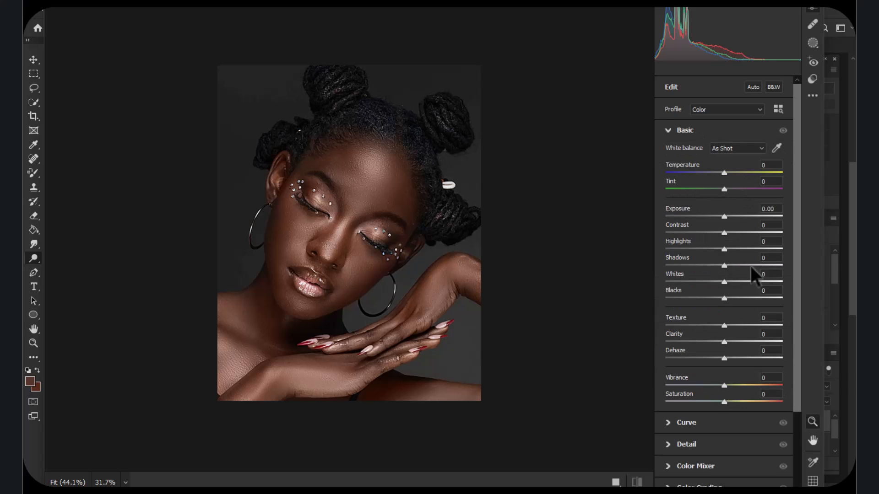
{"action": "left_click_drag", "start_coordinate": [729, 403], "coordinate": [751, 403]}
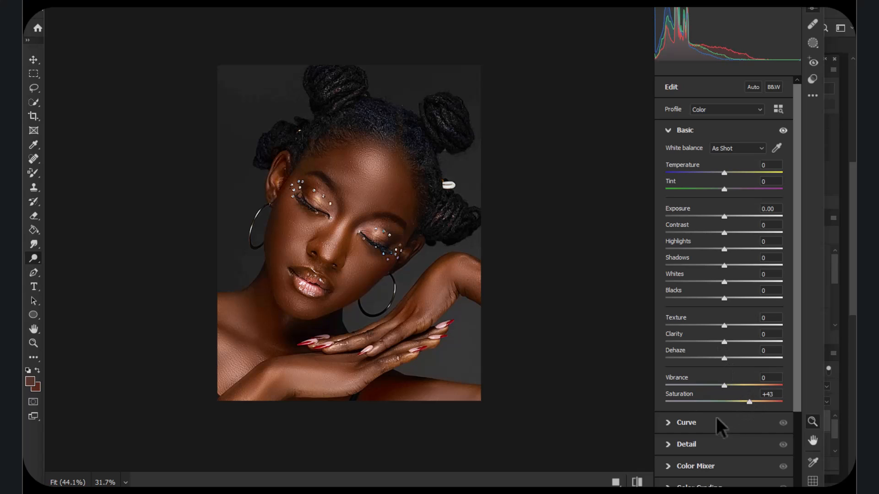
{"action": "scroll", "coordinate": [700, 360], "scroll_direction": "down", "scroll_amount": 3}
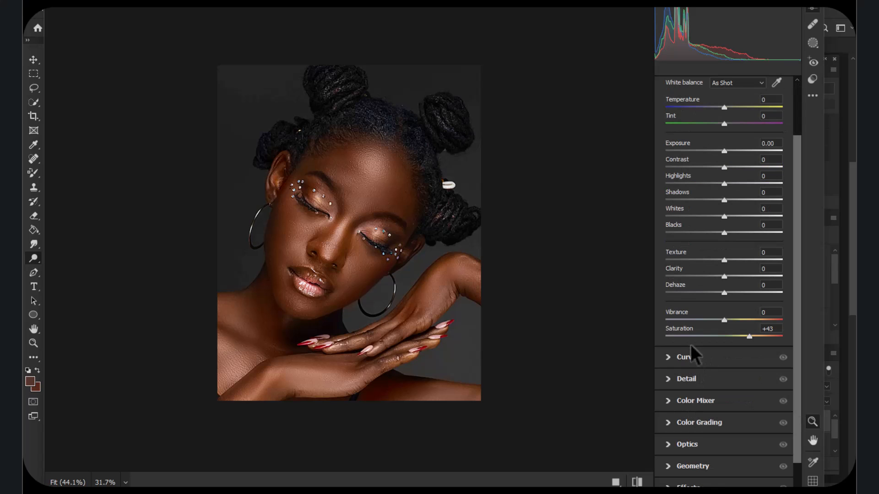
Set the orange hue to -14 in the Color Mixer and lower the overall Vibrance to -31
{"action": "left_click", "coordinate": [696, 401]}
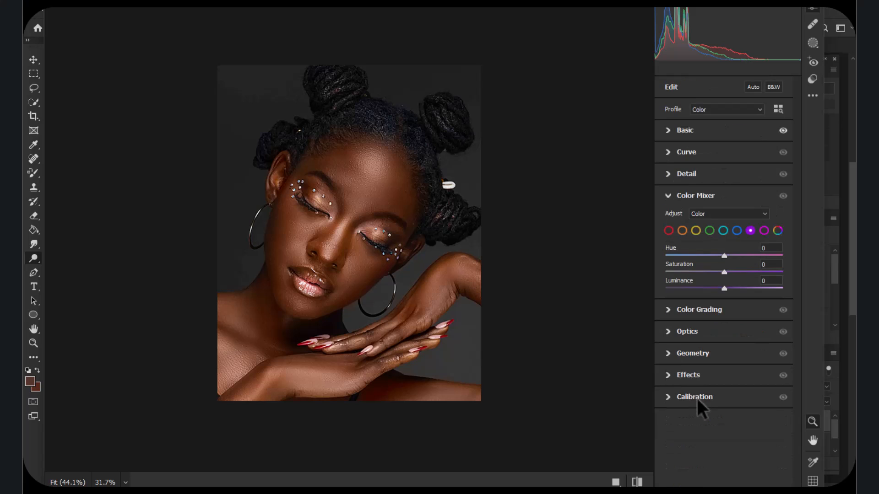
{"action": "left_click", "coordinate": [681, 230]}
{"action": "left_click_drag", "start_coordinate": [724, 255], "coordinate": [716, 256]}
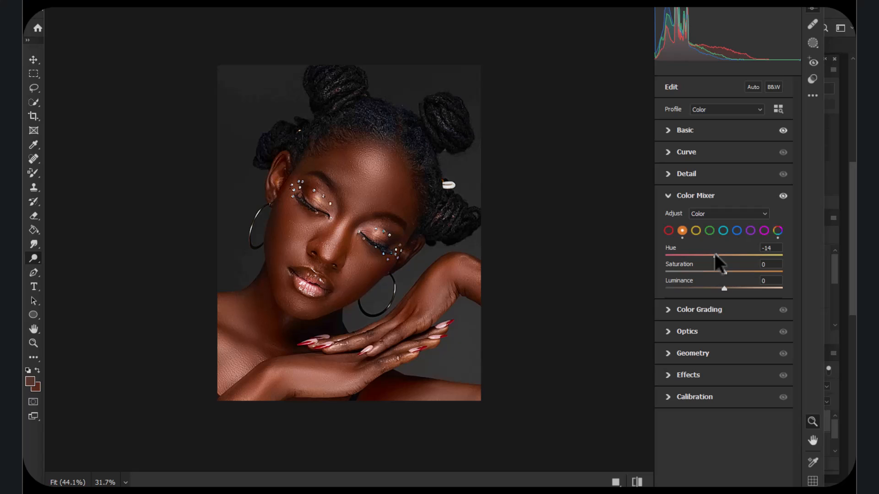
{"action": "left_click", "coordinate": [686, 132]}
{"action": "left_click_drag", "start_coordinate": [724, 383], "coordinate": [710, 383]}
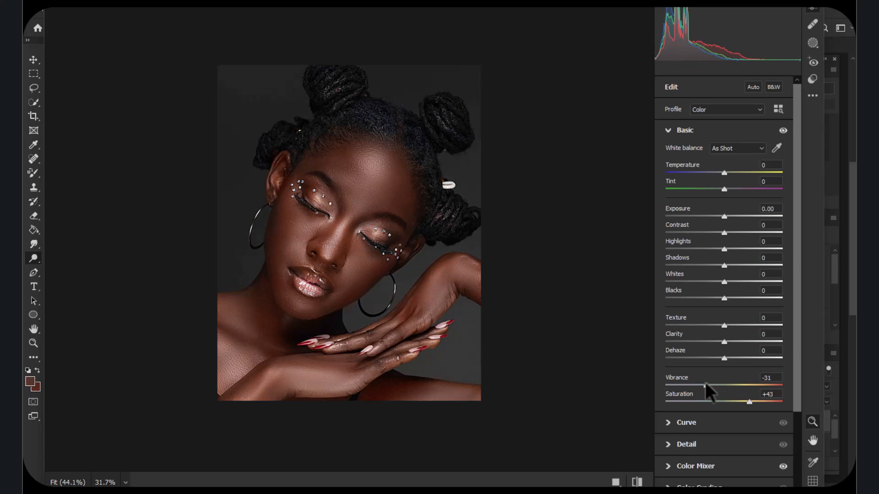
Set Exposure to -0.20, Contrast +21, Highlights +11, Shadows -16, Whites +9 and Blacks -32 for the portrait
{"action": "left_click_drag", "start_coordinate": [725, 298], "coordinate": [705, 298]}
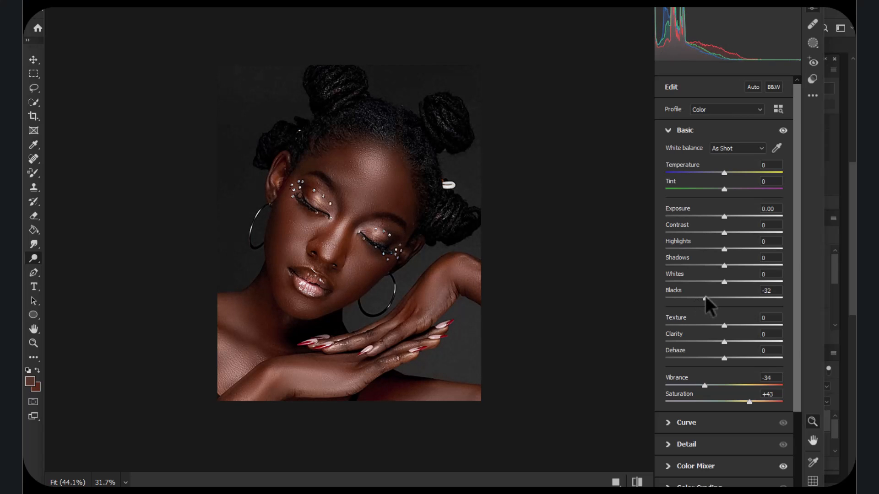
{"action": "left_click_drag", "start_coordinate": [723, 264], "coordinate": [736, 232]}
{"action": "left_click_drag", "start_coordinate": [703, 267], "coordinate": [716, 264]}
{"action": "left_click_drag", "start_coordinate": [724, 216], "coordinate": [722, 216]}
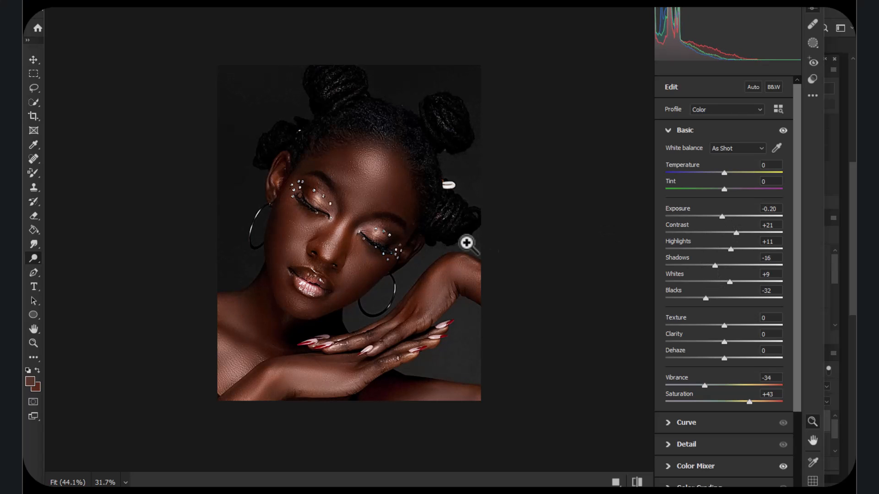
Compare the graded preview with the original and lower the overall Vibrance to -57
{"action": "scroll", "coordinate": [465, 243], "scroll_direction": "down", "scroll_amount": 2}
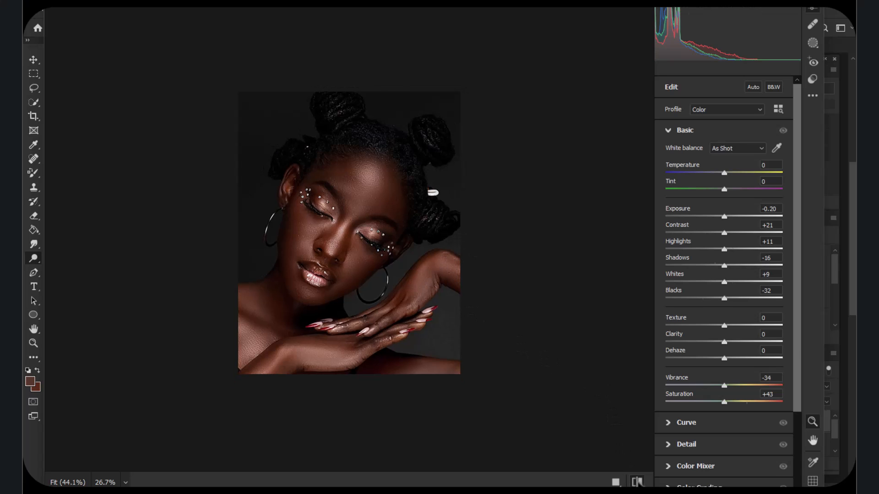
{"action": "left_click", "coordinate": [638, 482]}
{"action": "left_click", "coordinate": [637, 482]}
{"action": "scroll", "coordinate": [355, 308], "scroll_direction": "up", "scroll_amount": 1}
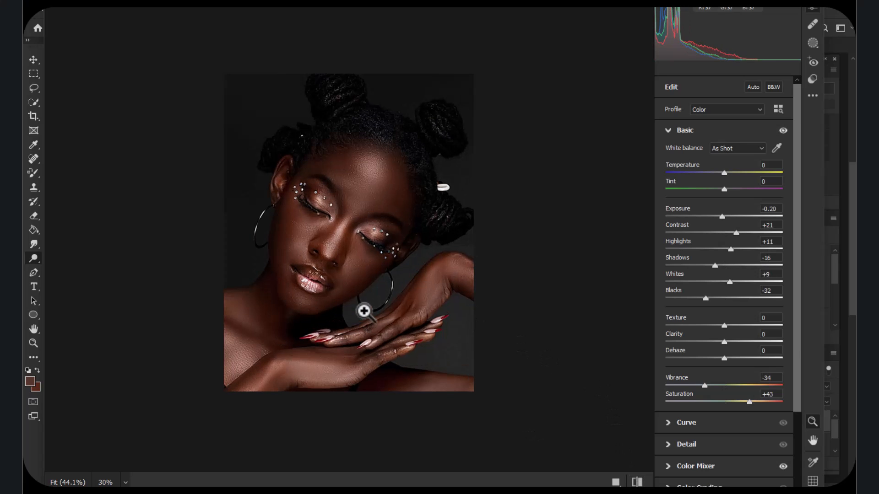
{"action": "left_click_drag", "start_coordinate": [699, 384], "coordinate": [695, 385]}
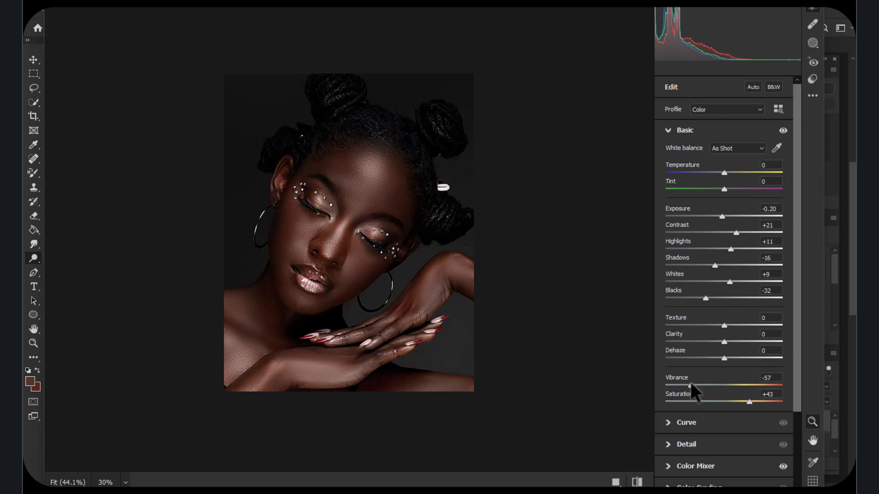
{"action": "scroll", "coordinate": [353, 300], "scroll_direction": "down", "scroll_amount": 1}
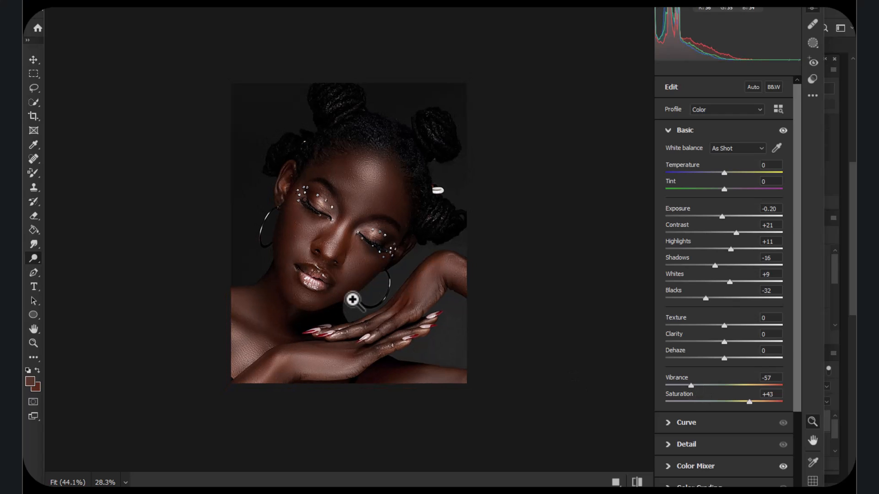
{"action": "scroll", "coordinate": [353, 300], "scroll_direction": "up", "scroll_amount": 1}
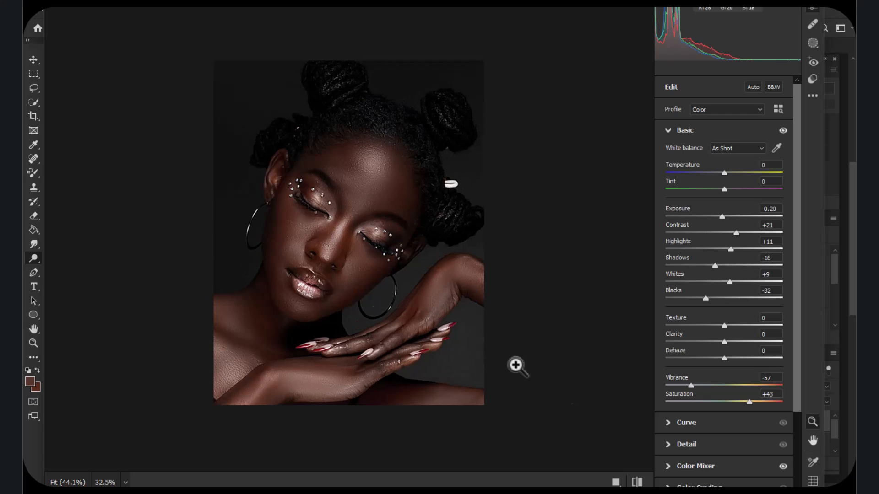
Darken the image edges with an optics Vignette of -47 and a Midpoint of 0
{"action": "left_click", "coordinate": [713, 444]}
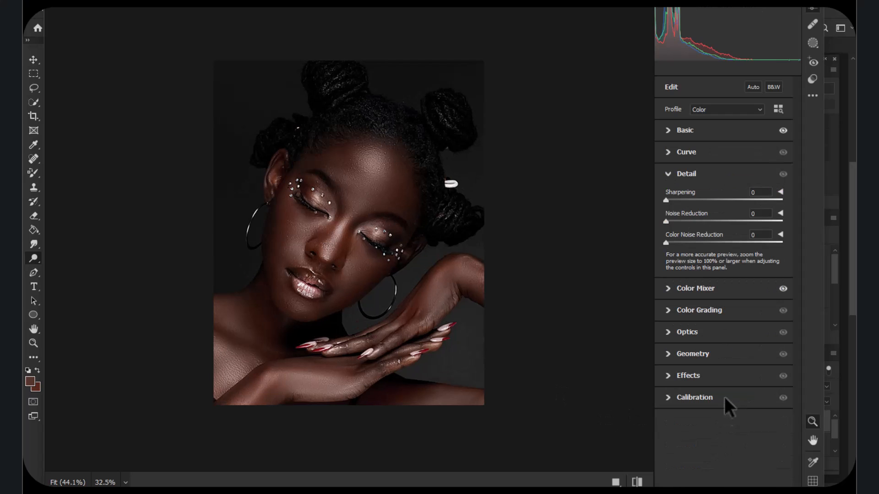
{"action": "left_click", "coordinate": [692, 288]}
{"action": "left_click", "coordinate": [690, 331]}
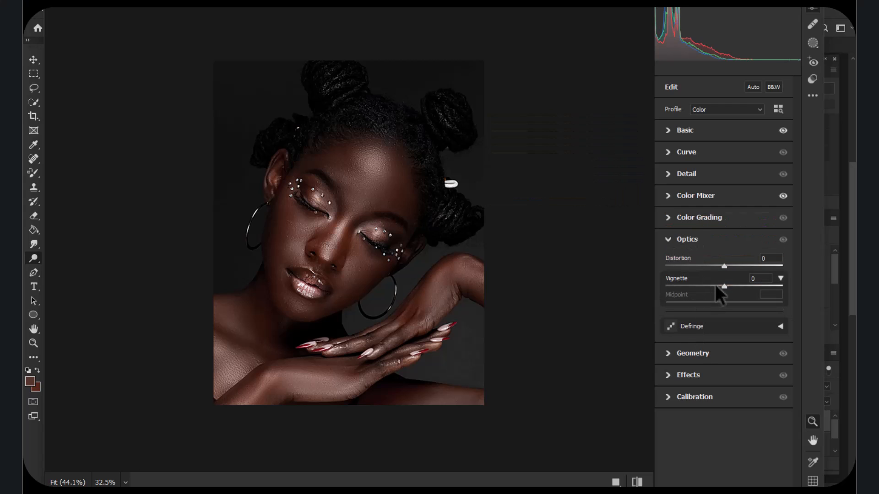
{"action": "left_click_drag", "start_coordinate": [714, 285], "coordinate": [685, 301]}
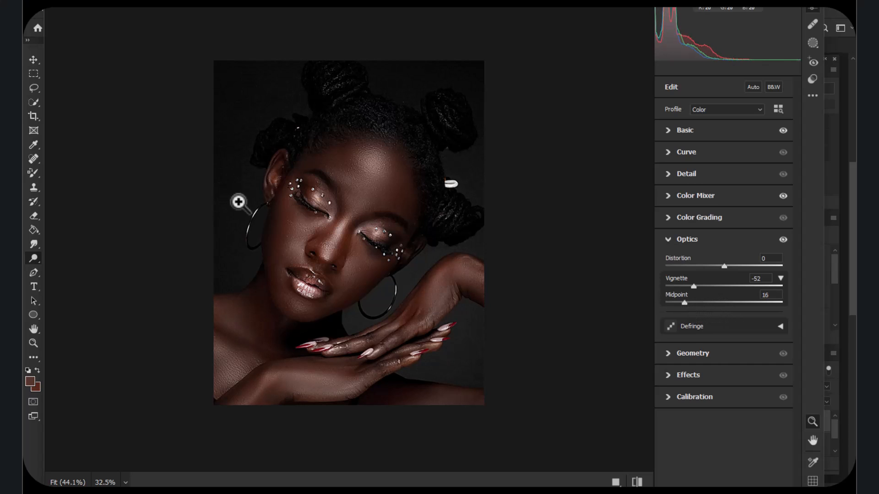
{"action": "mouse_move", "coordinate": [686, 286]}
{"action": "left_mouse_down"}
{"action": "mouse_move", "coordinate": [706, 286]}
{"action": "mouse_move", "coordinate": [658, 301]}
{"action": "mouse_move", "coordinate": [671, 283]}
{"action": "mouse_move", "coordinate": [695, 279]}
{"action": "left_mouse_up"}
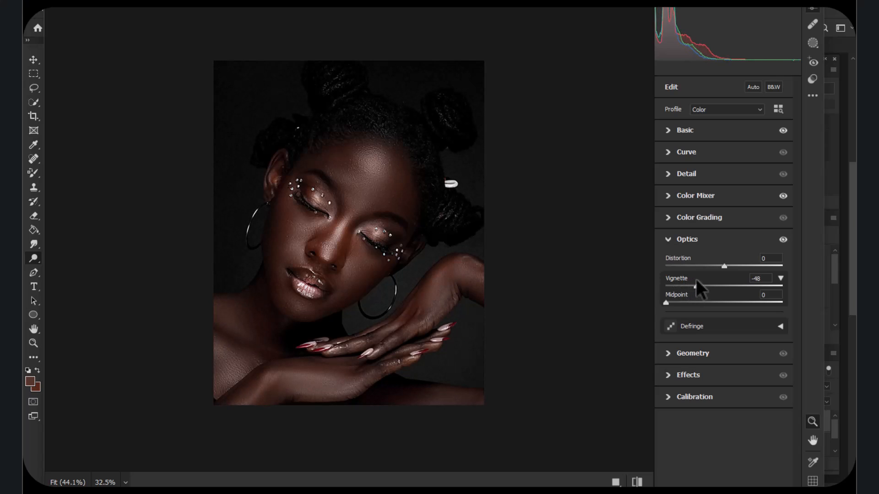
Compare the whole portrait before and after the Camera Raw adjustments, examining the vignette and the overall tones
{"action": "left_click_drag", "start_coordinate": [521, 279], "coordinate": [398, 321]}
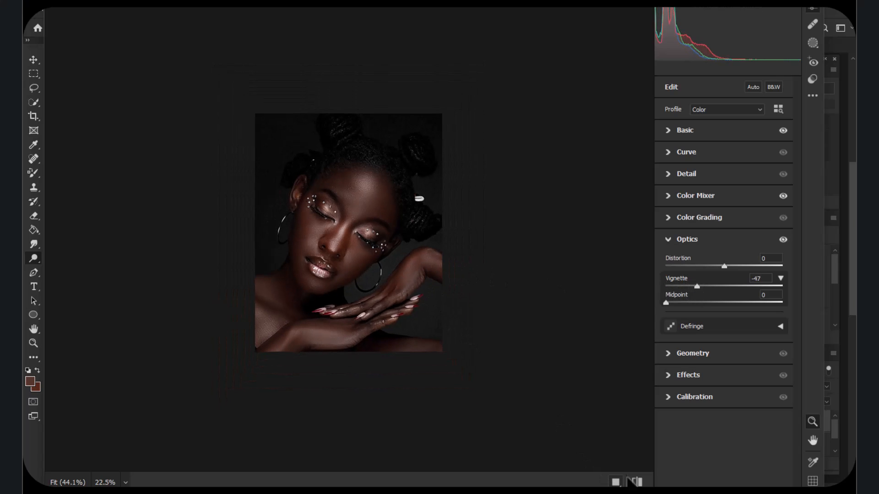
{"action": "left_click", "coordinate": [643, 481]}
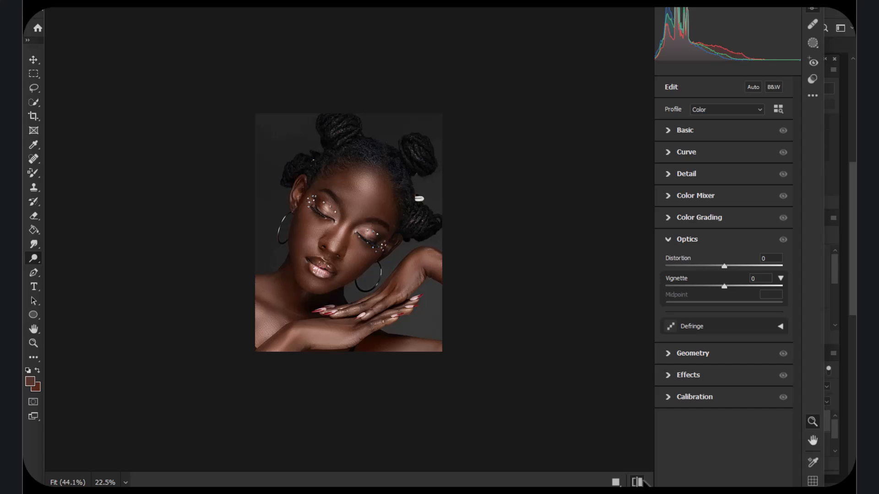
{"action": "left_click", "coordinate": [643, 481]}
{"action": "left_click", "coordinate": [642, 481]}
{"action": "left_click", "coordinate": [642, 481]}
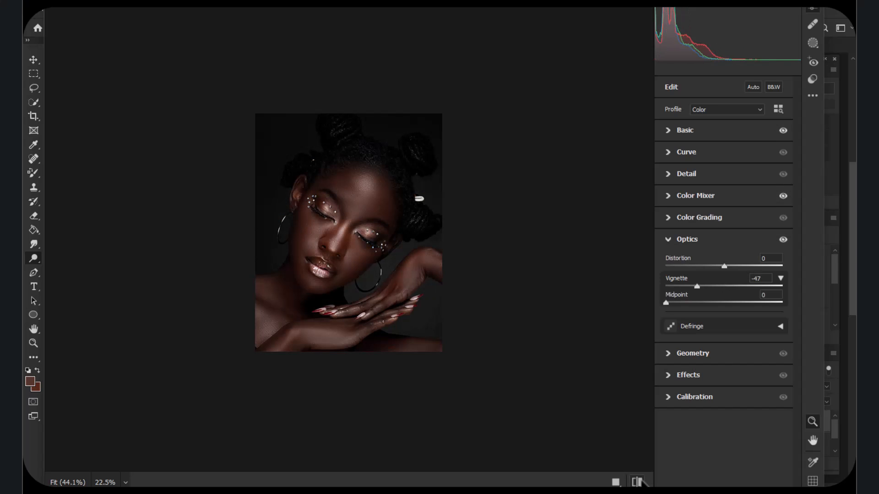
{"action": "left_click", "coordinate": [642, 481]}
{"action": "left_click", "coordinate": [643, 481]}
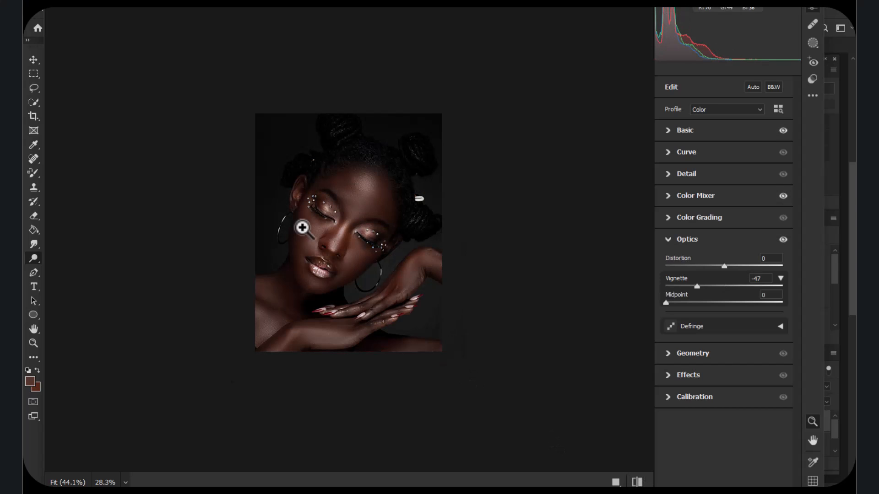
{"action": "left_click_drag", "start_coordinate": [300, 226], "coordinate": [354, 271]}
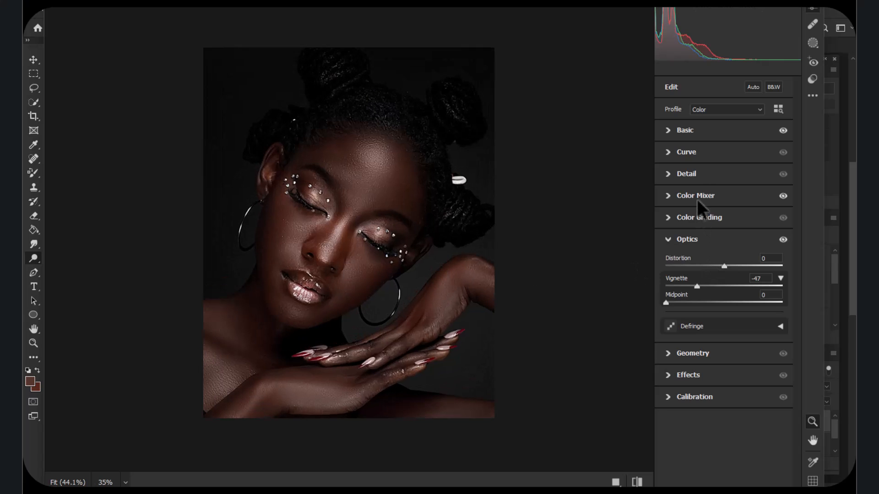
Sharpen the portrait, trying Sharpening 47 and settling on a lower amount, and apply the Camera Raw Filter
{"action": "left_click", "coordinate": [696, 174]}
{"action": "left_click_drag", "start_coordinate": [670, 198], "coordinate": [794, 193]}
{"action": "left_click_drag", "start_coordinate": [702, 197], "coordinate": [704, 199]}
{"action": "scroll", "coordinate": [458, 172], "scroll_direction": "up", "scroll_amount": 2}
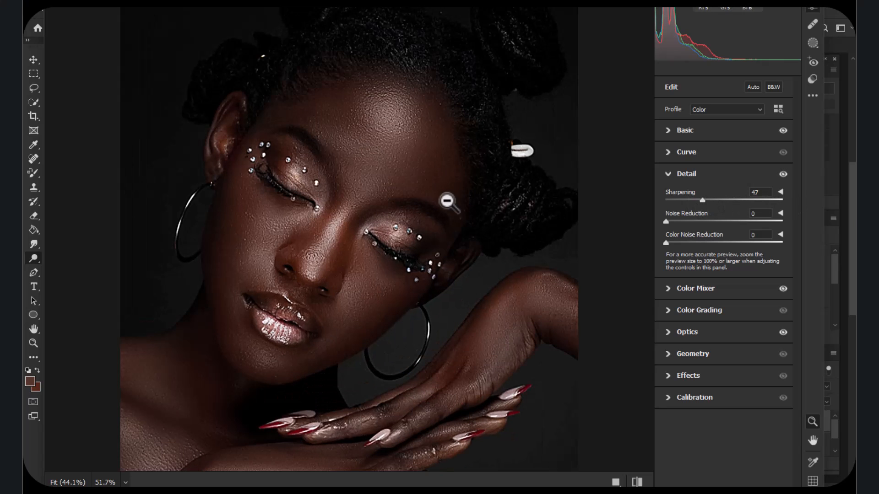
{"action": "scroll", "coordinate": [452, 203], "scroll_direction": "down", "scroll_amount": 2}
{"action": "mouse_move", "coordinate": [696, 197]}
{"action": "left_mouse_down"}
{"action": "mouse_move", "coordinate": [679, 198]}
{"action": "mouse_move", "coordinate": [687, 195]}
{"action": "left_mouse_up"}
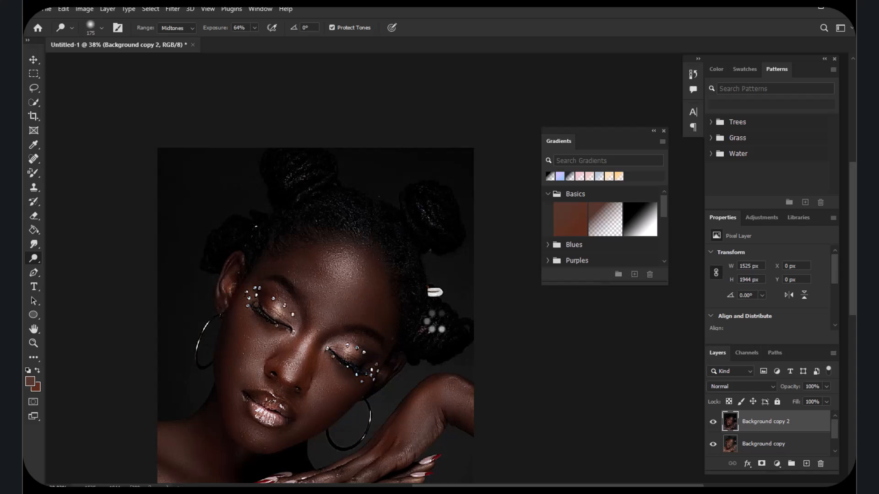
Compare the portrait with and without the graded Background copy 2 layer
{"action": "scroll", "coordinate": [334, 166], "scroll_direction": "down", "scroll_amount": 3}
{"action": "scroll", "coordinate": [339, 238], "scroll_direction": "up", "scroll_amount": 3}
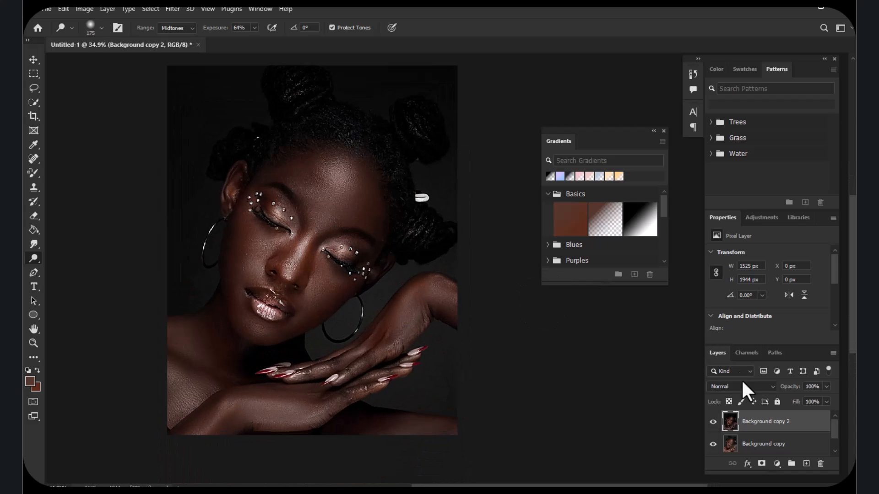
{"action": "left_click", "coordinate": [712, 422]}
{"action": "left_click", "coordinate": [712, 422]}
{"action": "left_click", "coordinate": [713, 422]}
{"action": "left_click", "coordinate": [713, 421]}
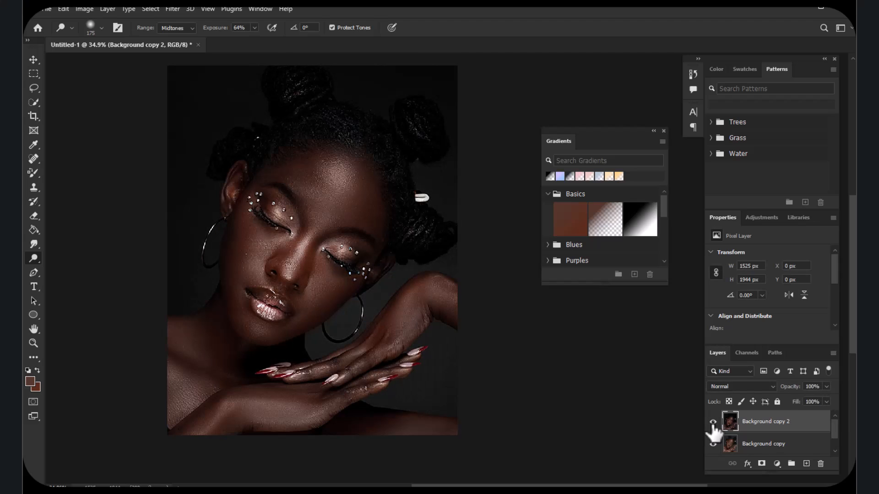